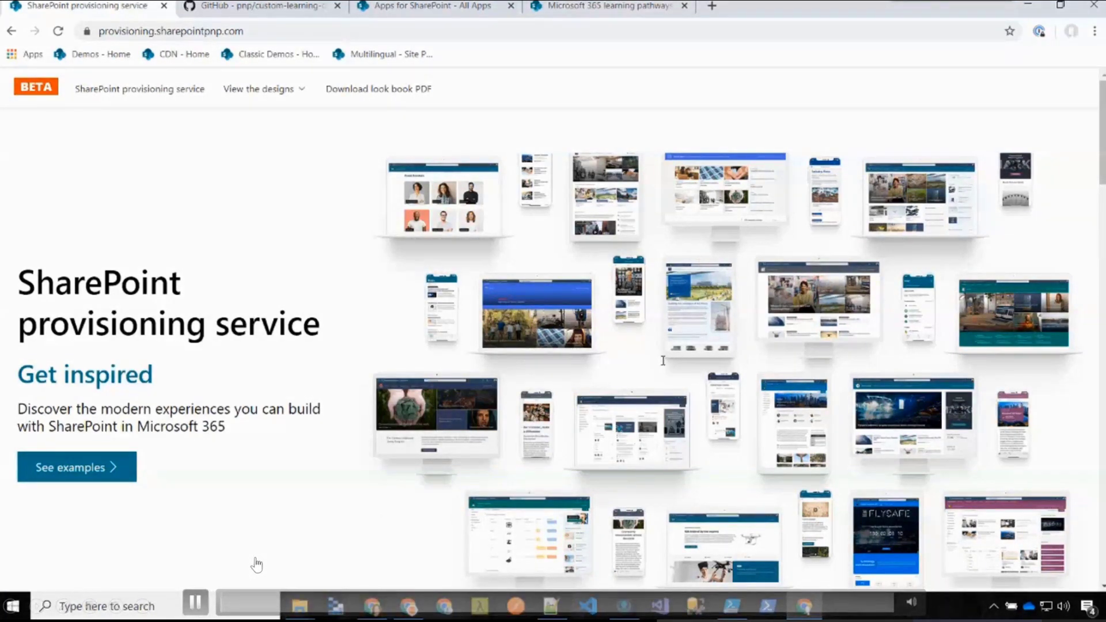
Open the Microsoft 365 learning pathways design from the Solutions category
click(291, 90)
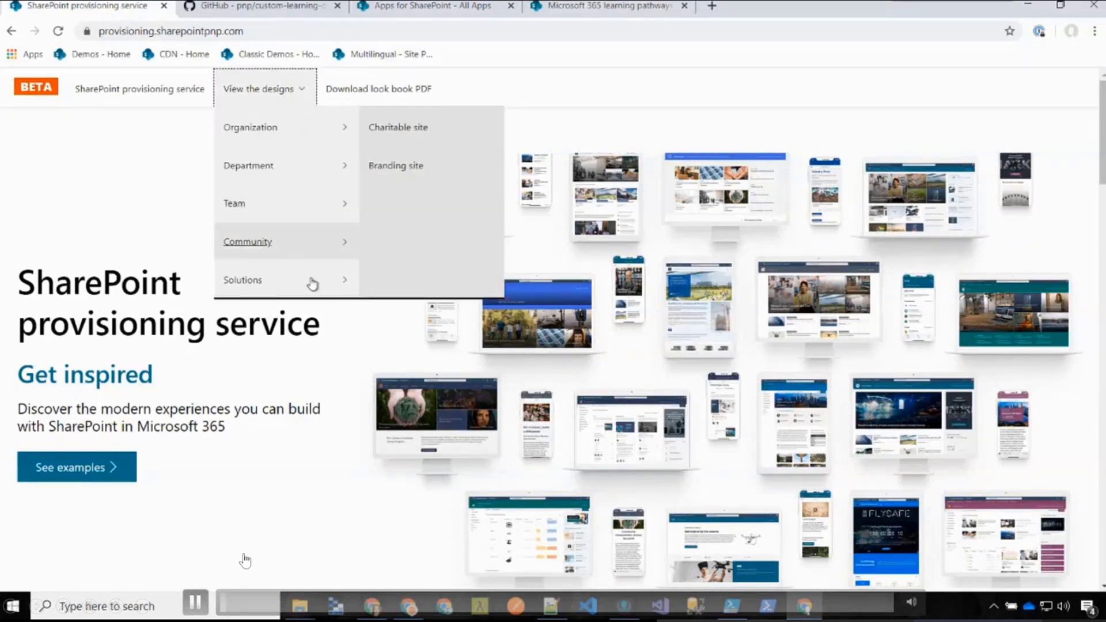
mouse_move(314, 288)
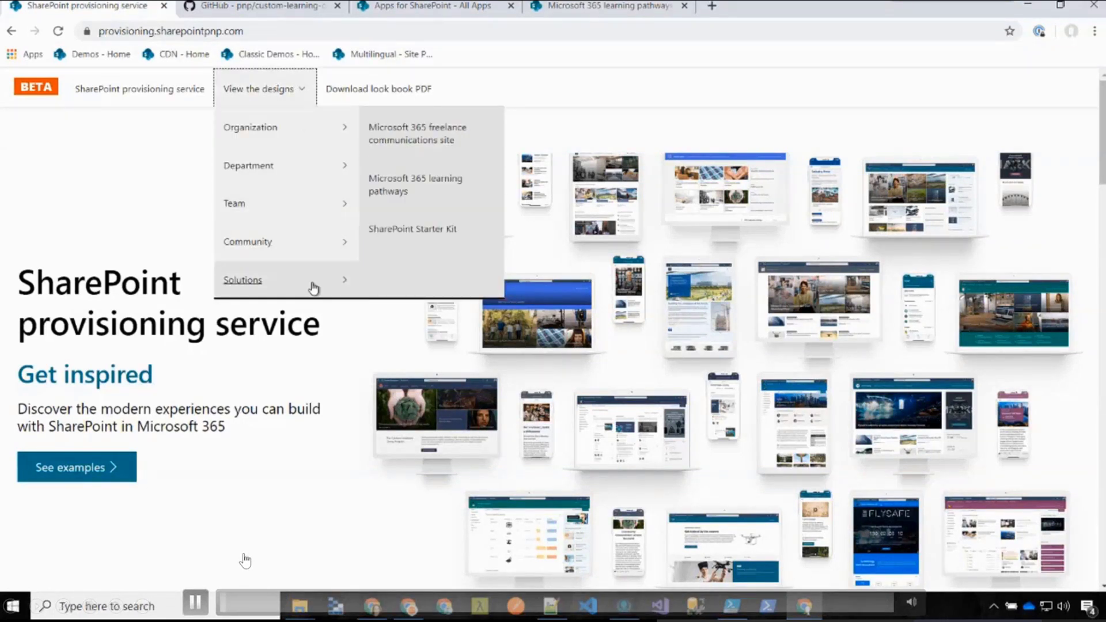
click(454, 181)
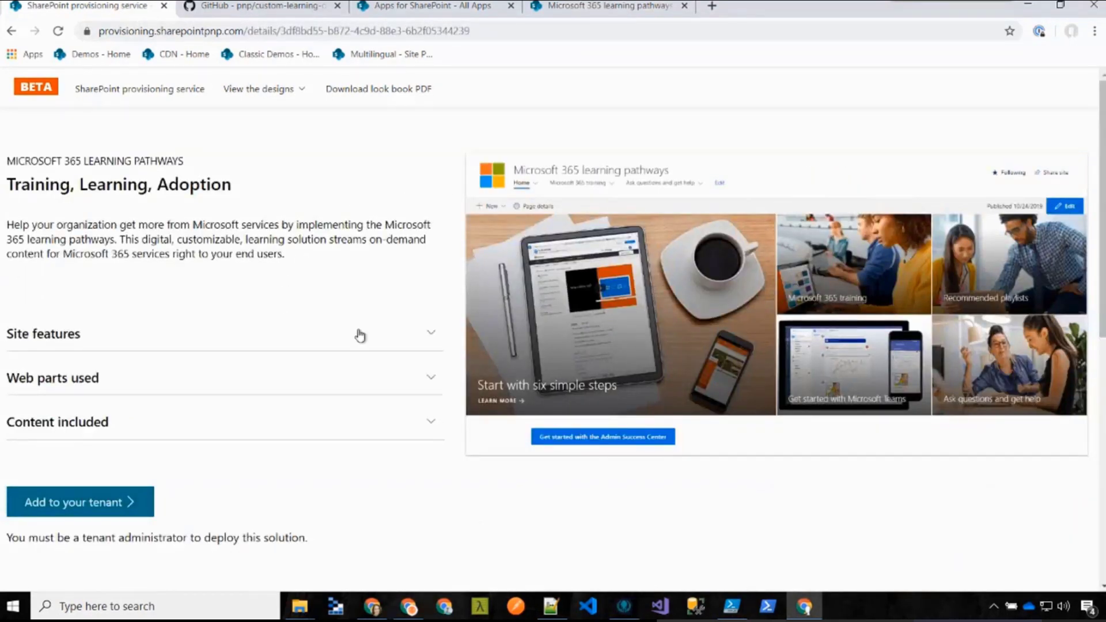
Examine the design's site features, web parts used and included content by expanding each section in turn
click(429, 335)
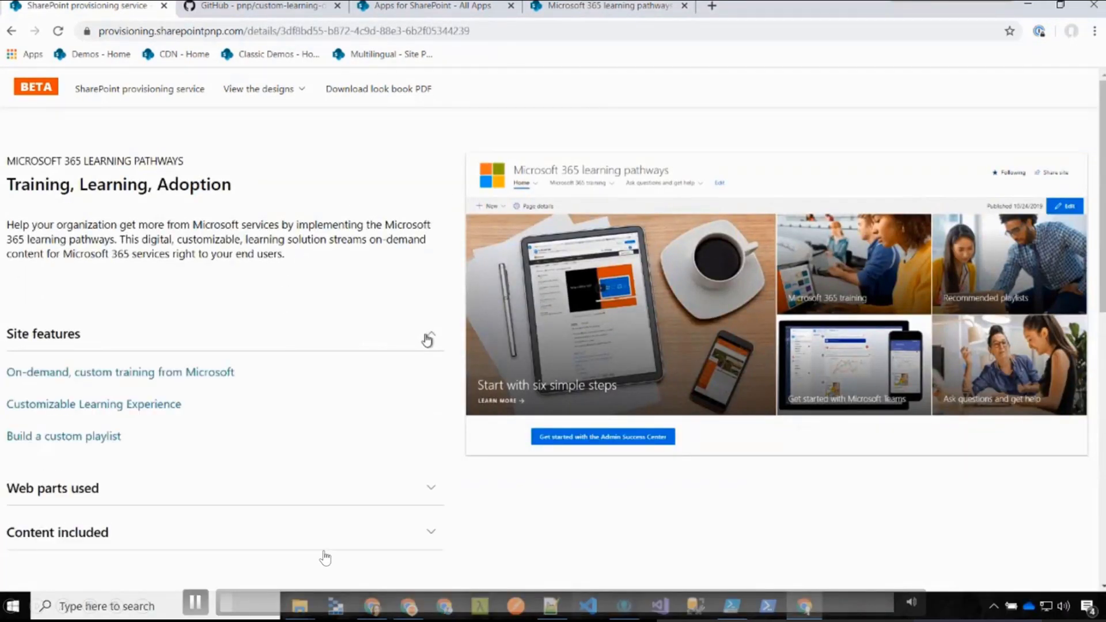
scroll(427, 340, down, 4)
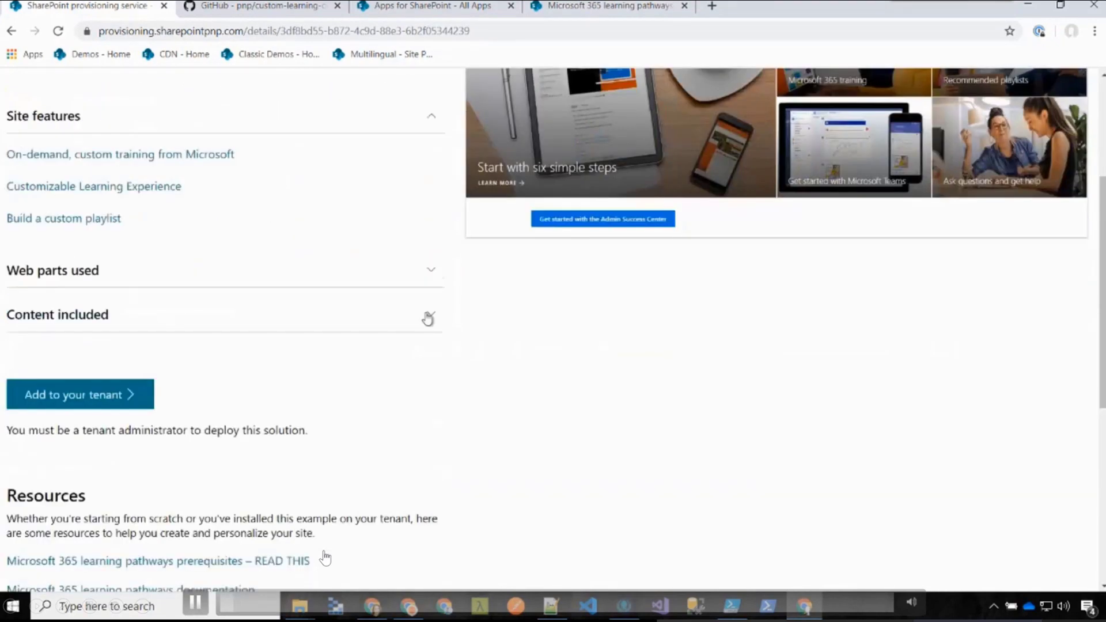
click(430, 275)
scroll(430, 247, down, 1)
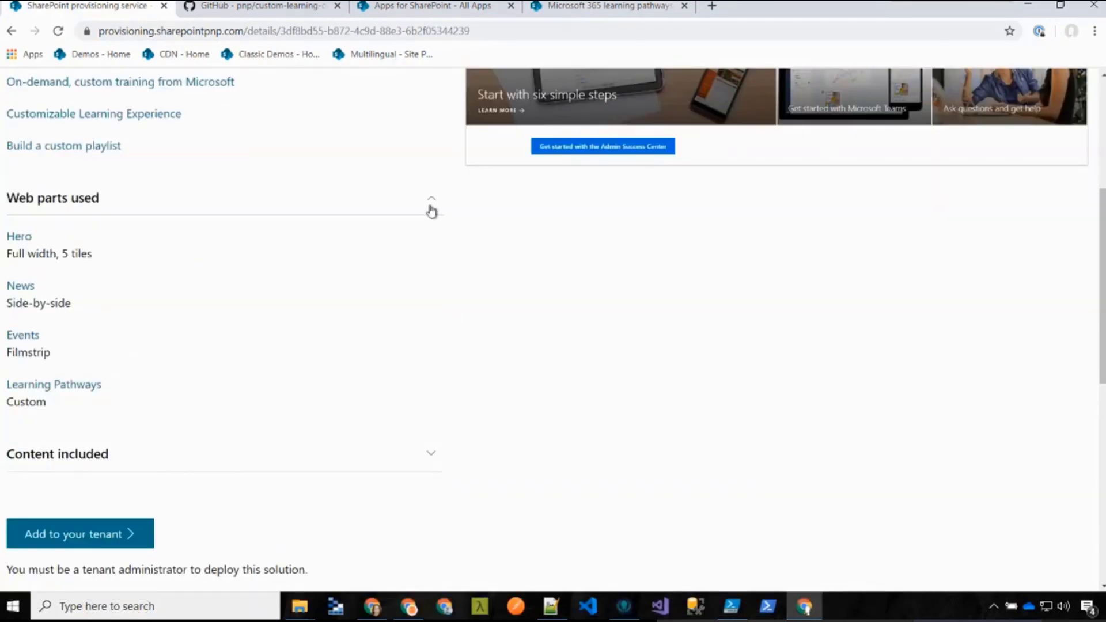
click(431, 199)
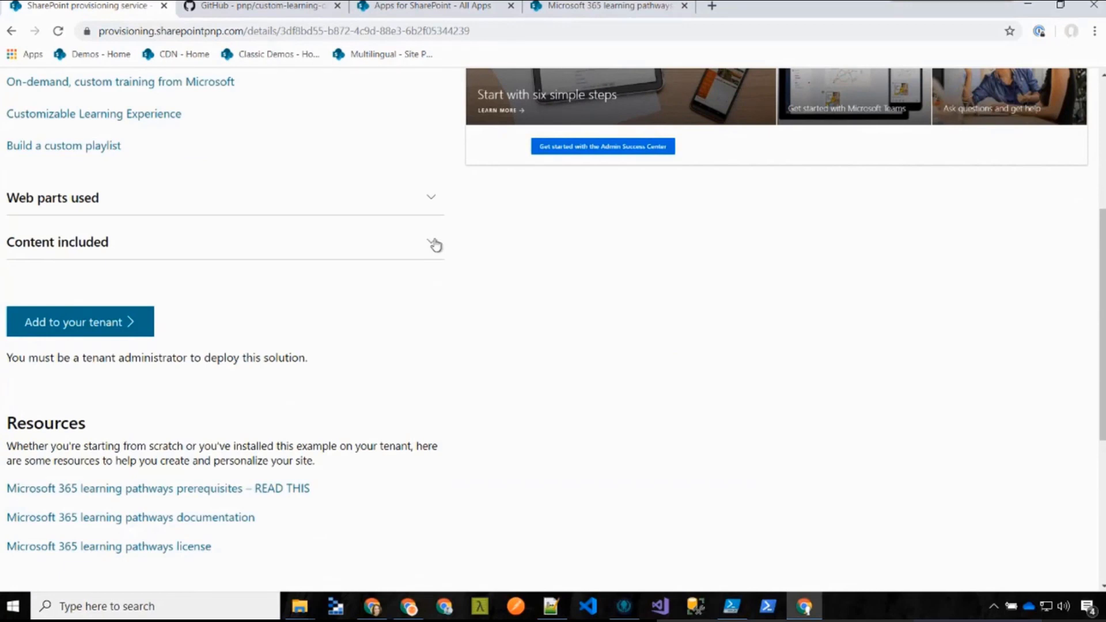
click(435, 244)
click(435, 245)
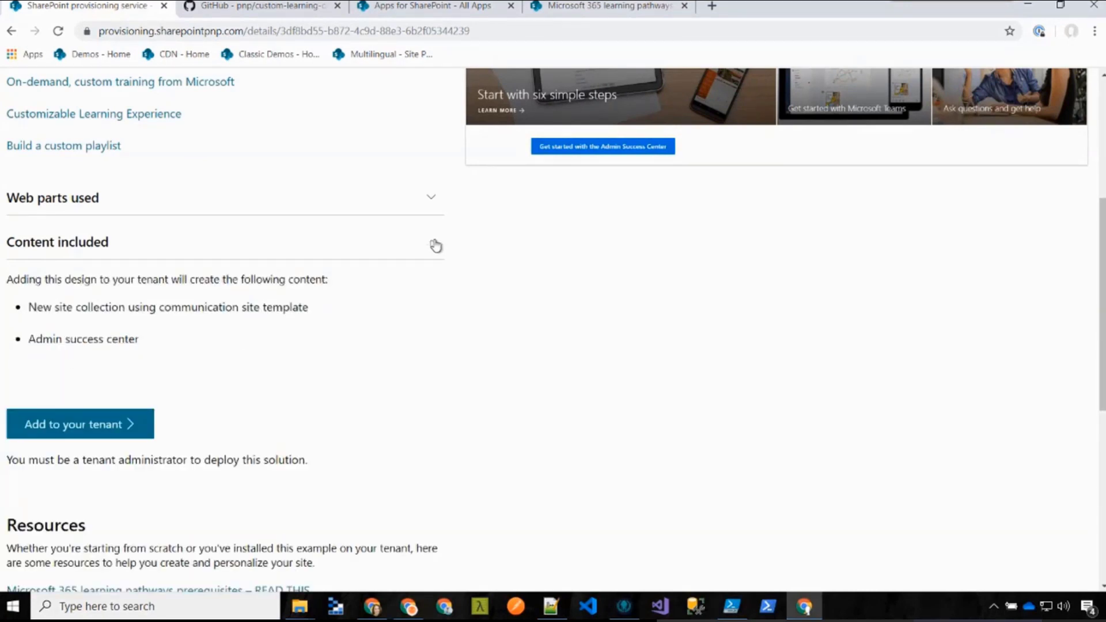
Review the design's resources and system requirements, and collapse the expanded detail sections
scroll(436, 256, down, 5)
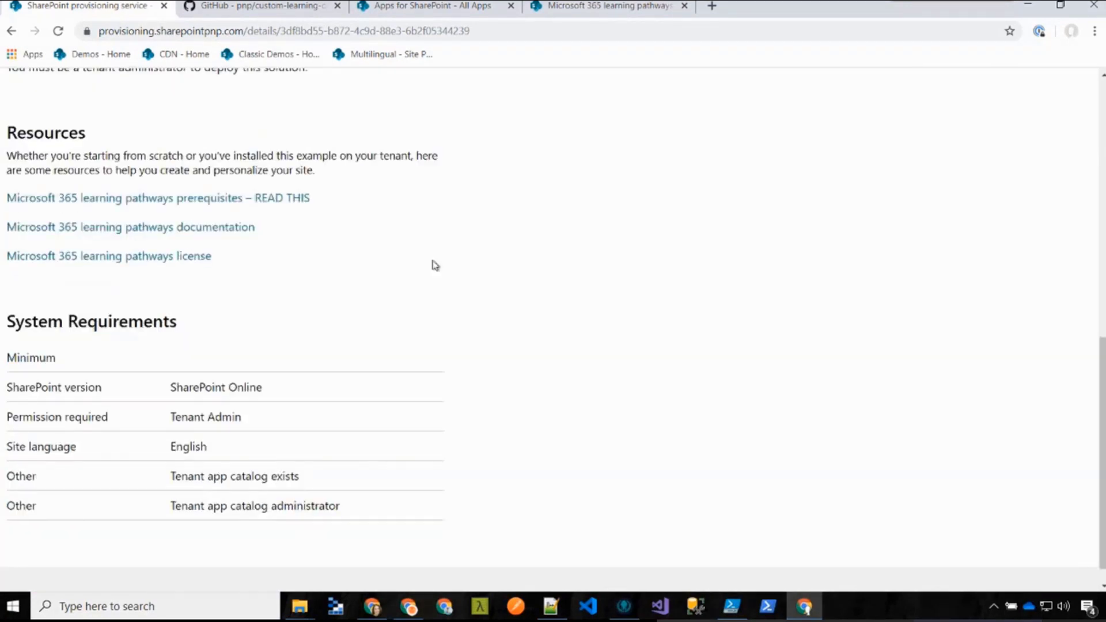
scroll(432, 264, down, 1)
scroll(435, 264, up, 4)
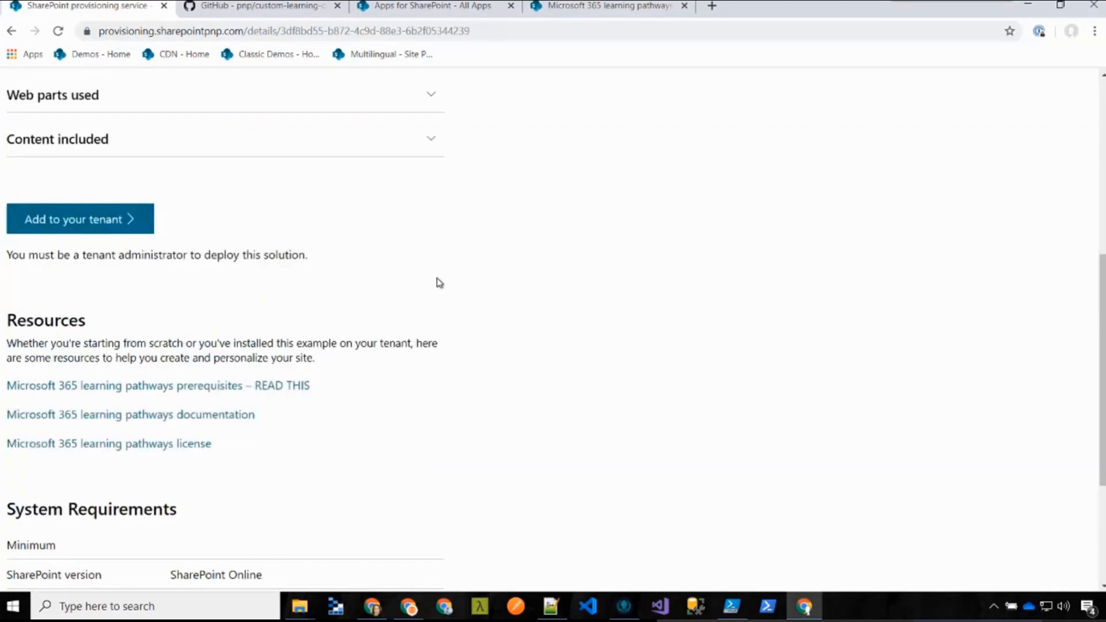
scroll(438, 282, up, 7)
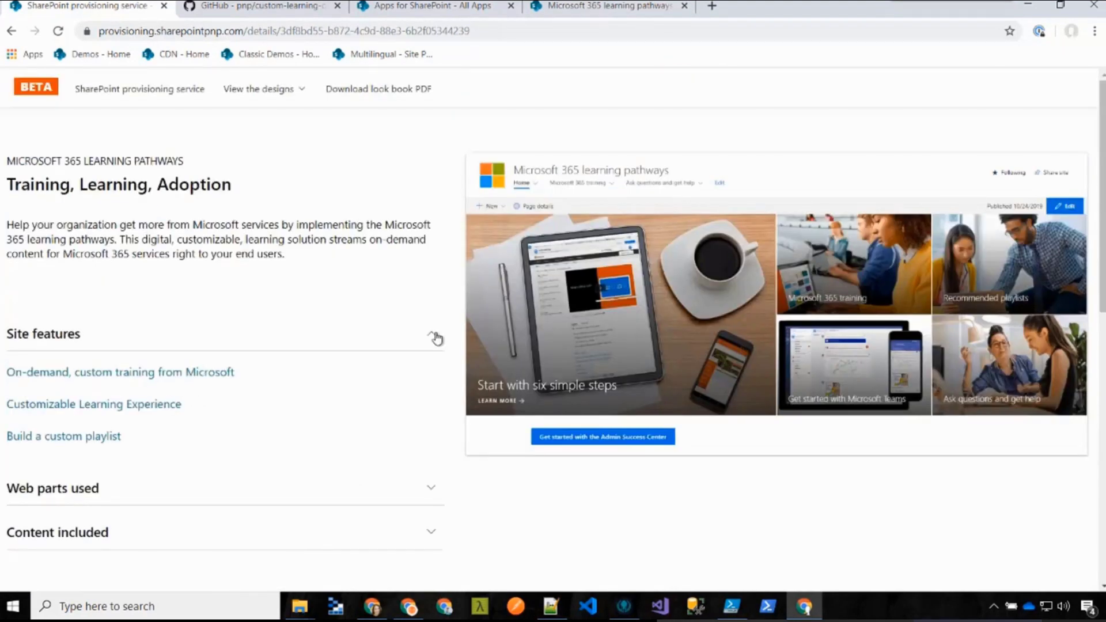
click(433, 336)
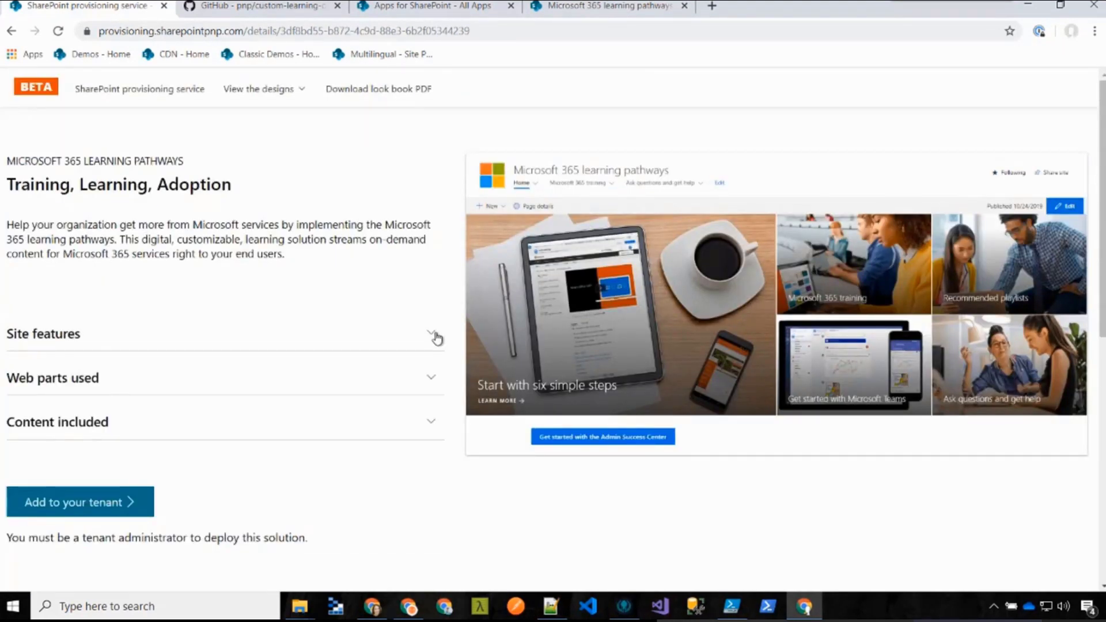
scroll(437, 338, down, 4)
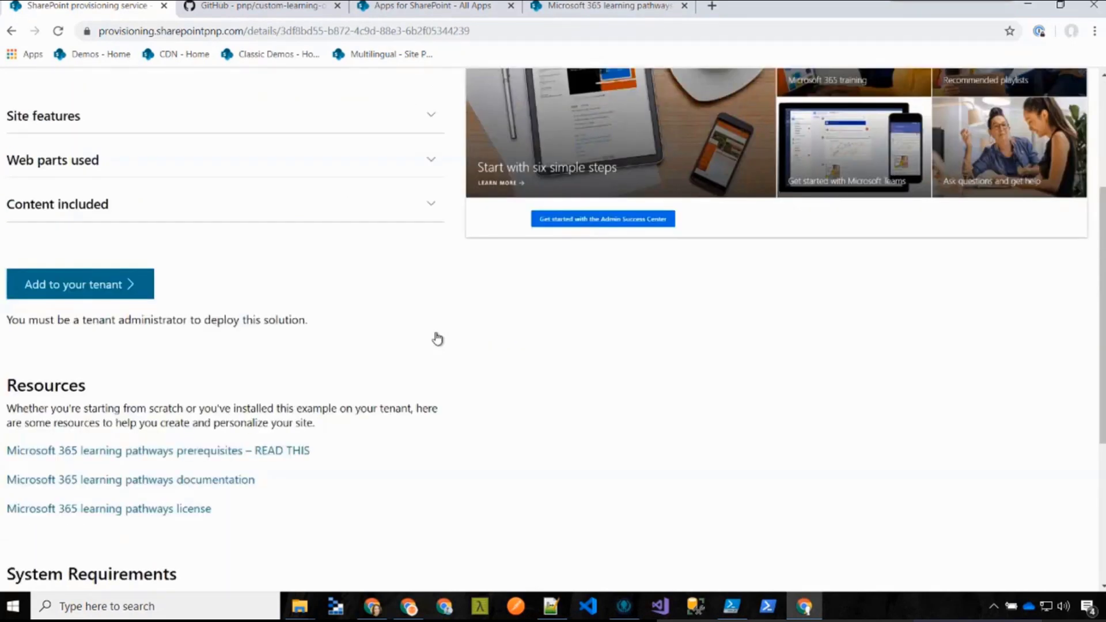
scroll(438, 338, up, 4)
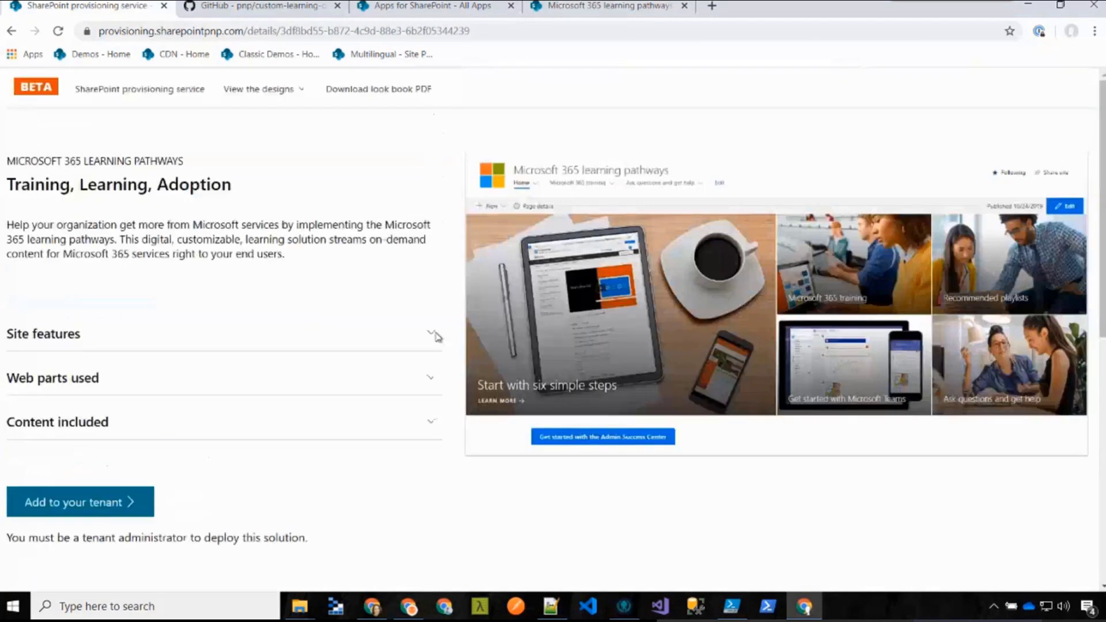
Start adding the solution to the tenant, review the provisioning settings, and close that page without provisioning
click(132, 502)
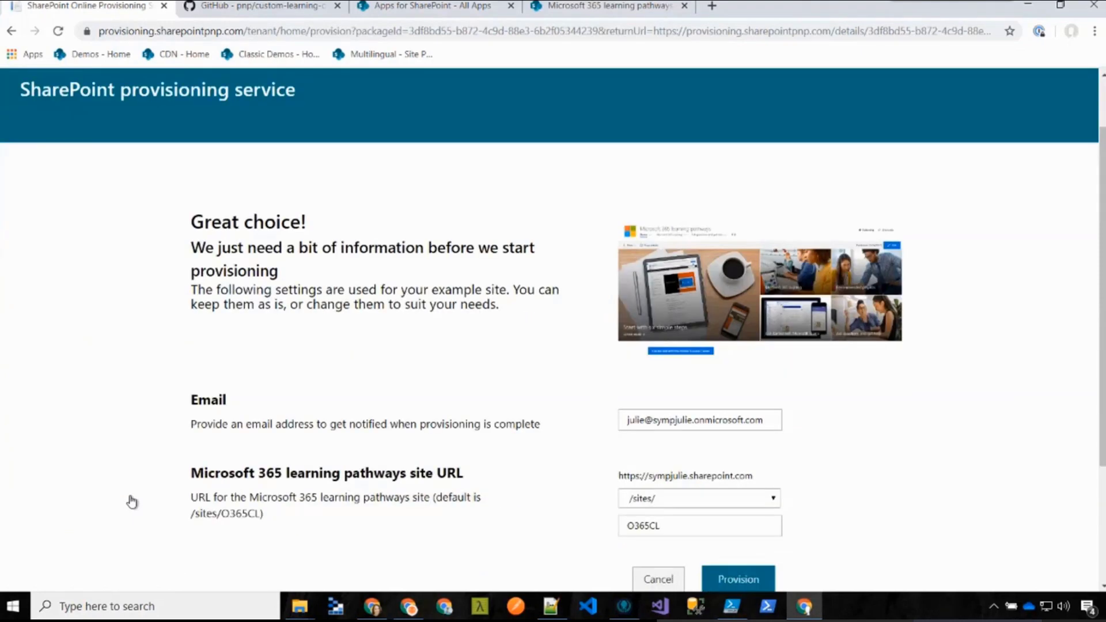
scroll(132, 503, down, 1)
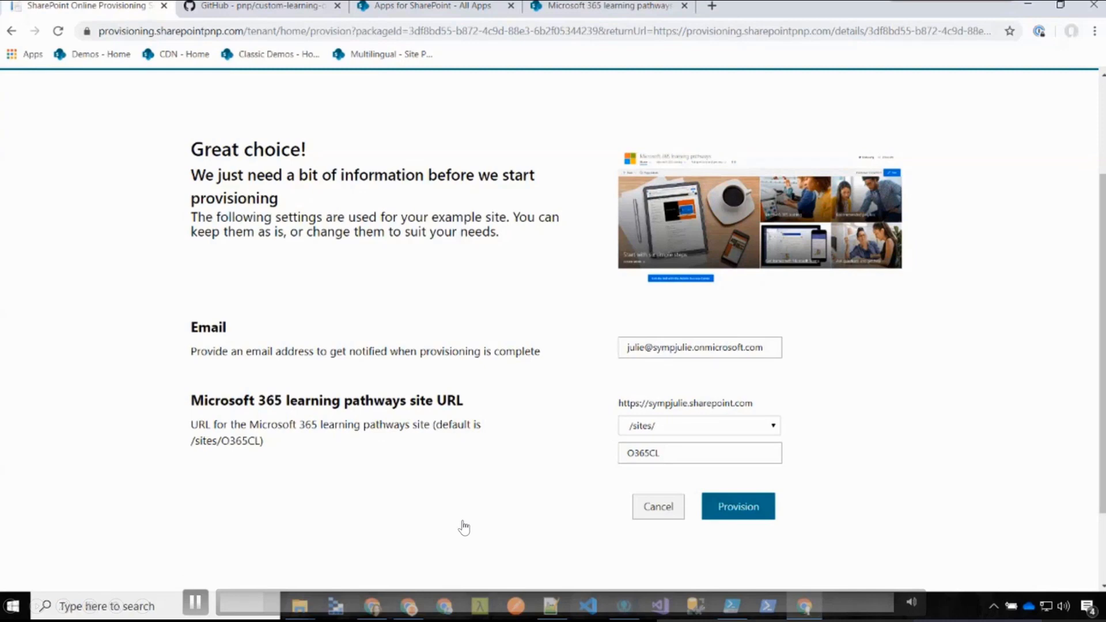
key(ctrl+w)
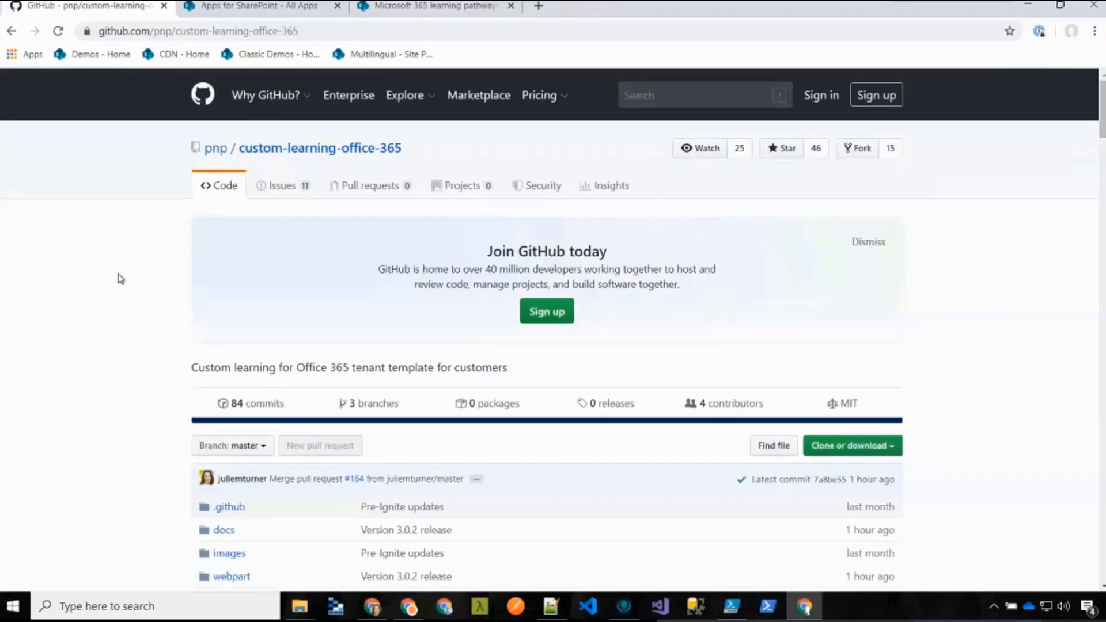
Read the custom-learning-office-365 README's introduction, overview video and prerequisites sections
scroll(120, 279, down, 4)
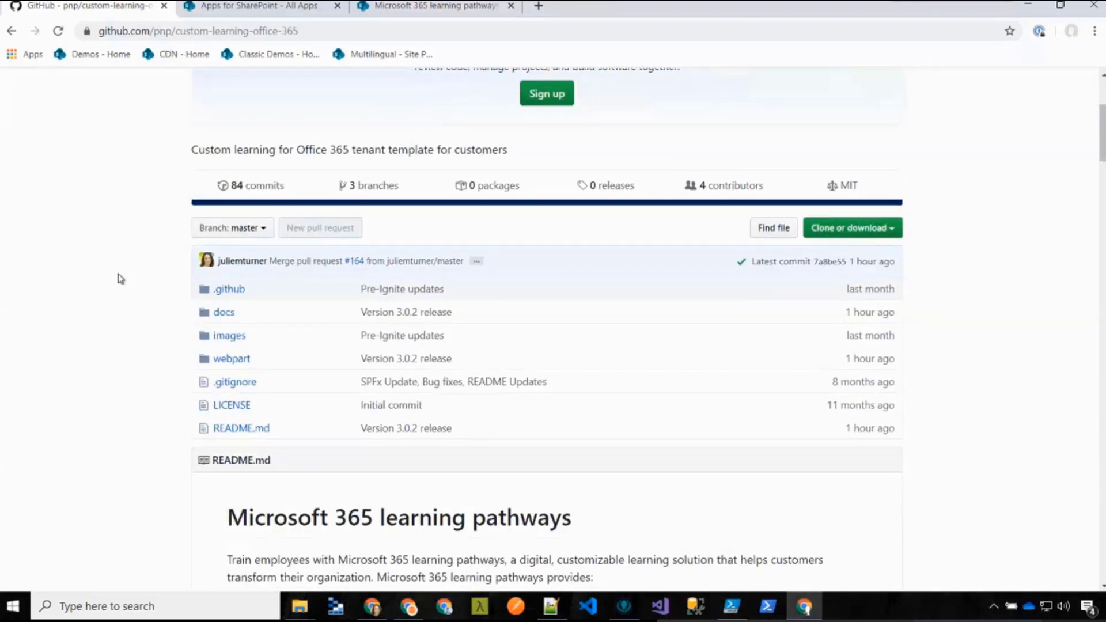
scroll(120, 279, down, 1)
scroll(120, 281, down, 3)
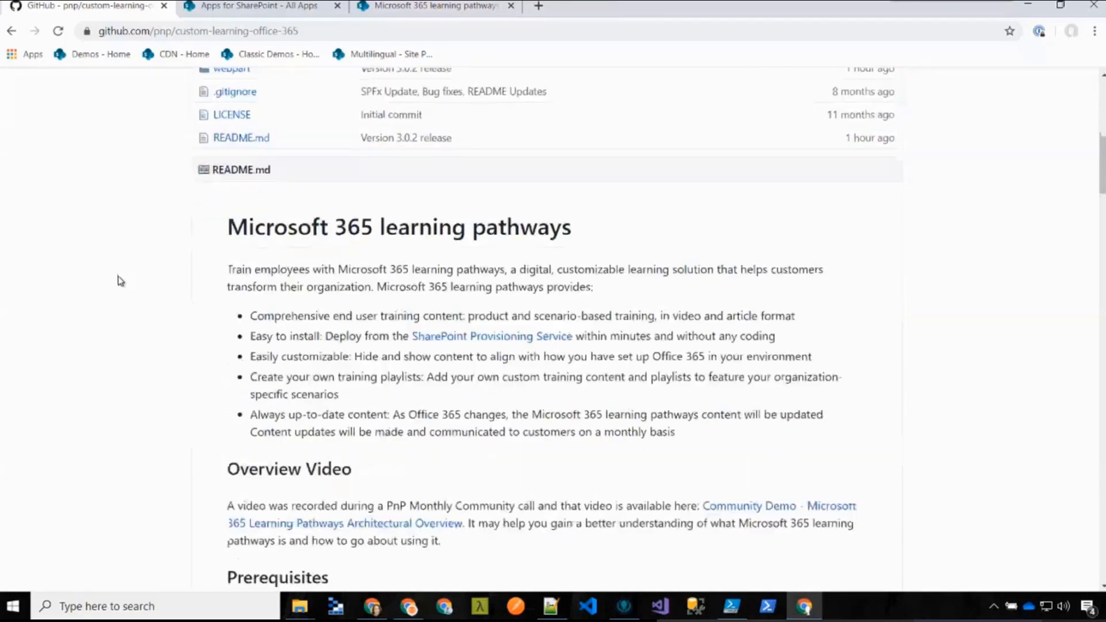
scroll(193, 427, down, 5)
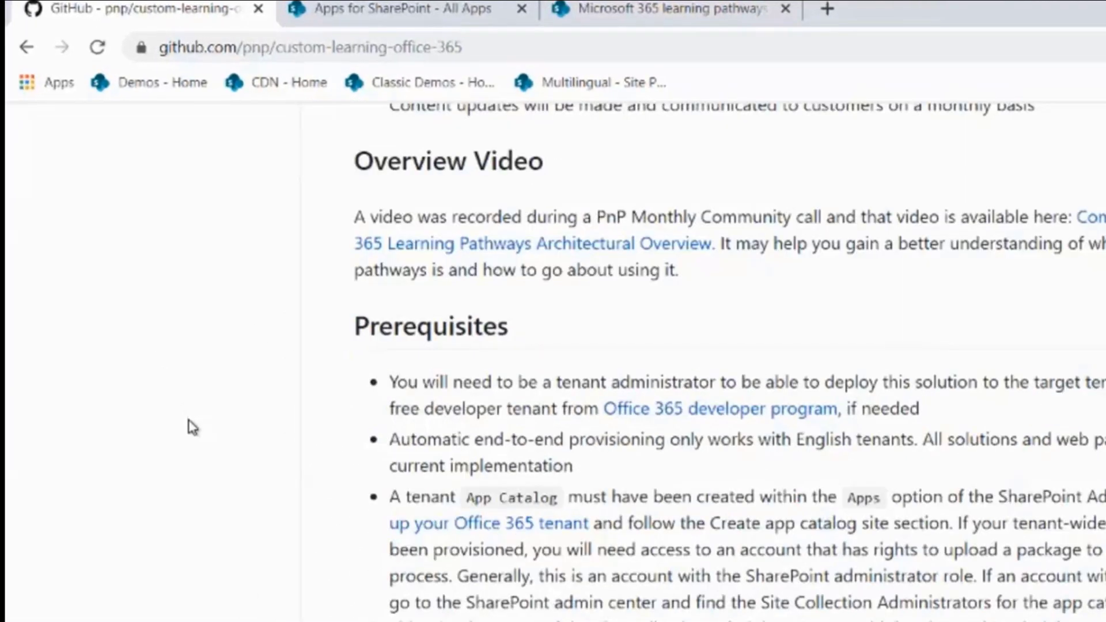
Examine the README's instructions on updating the solution, the SharePoint Framework version and disabling telemetry collection
scroll(193, 427, down, 12)
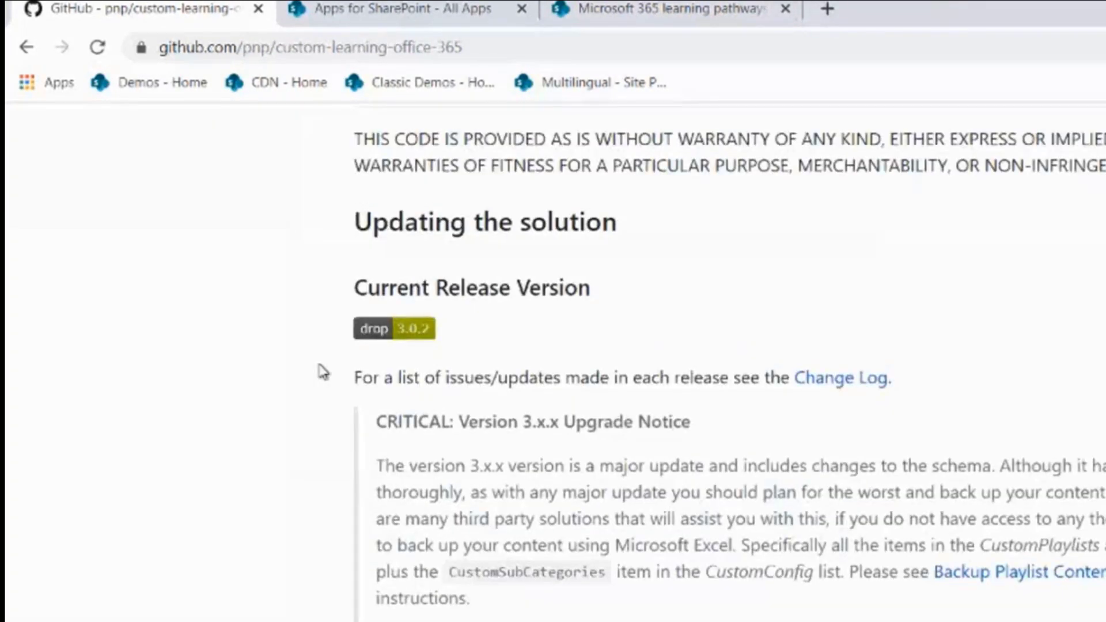
scroll(333, 381, down, 3)
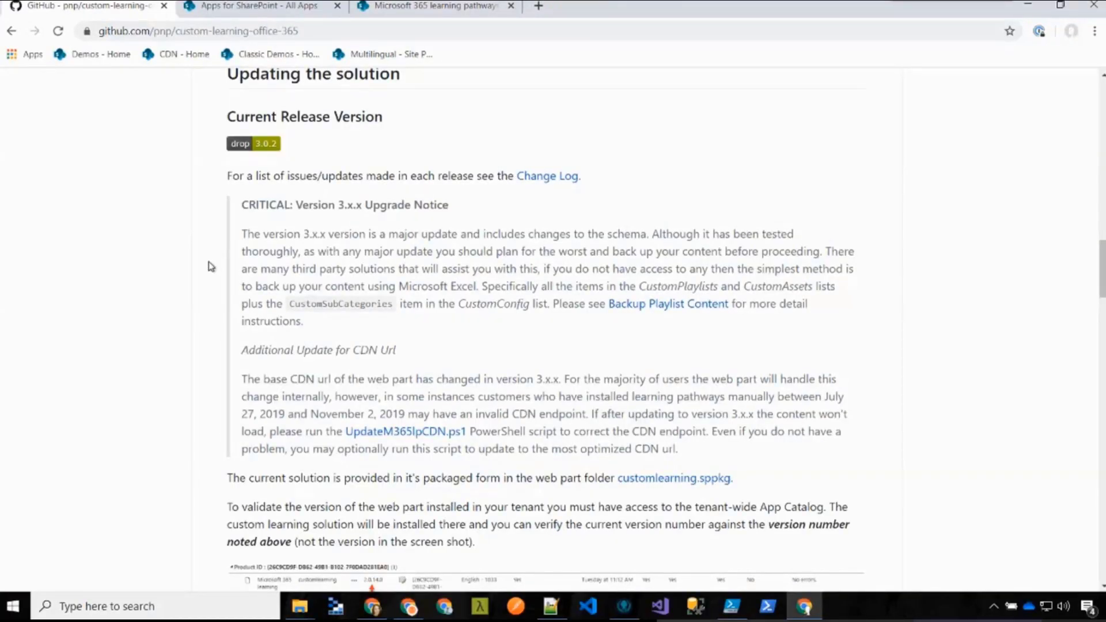
scroll(207, 280, down, 1)
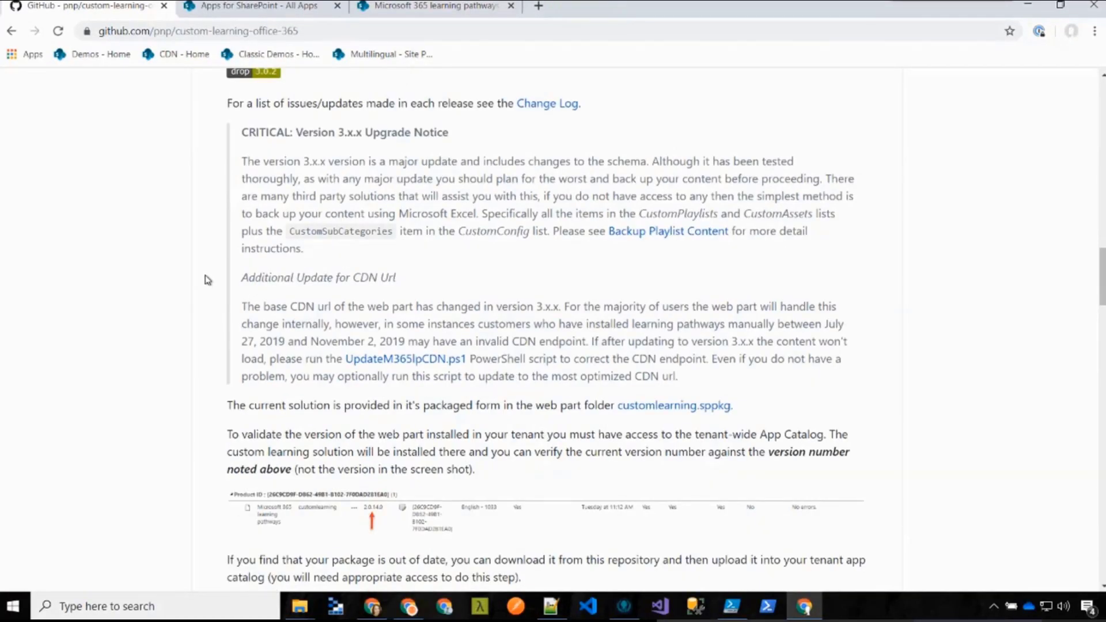
scroll(207, 280, down, 5)
scroll(208, 280, down, 12)
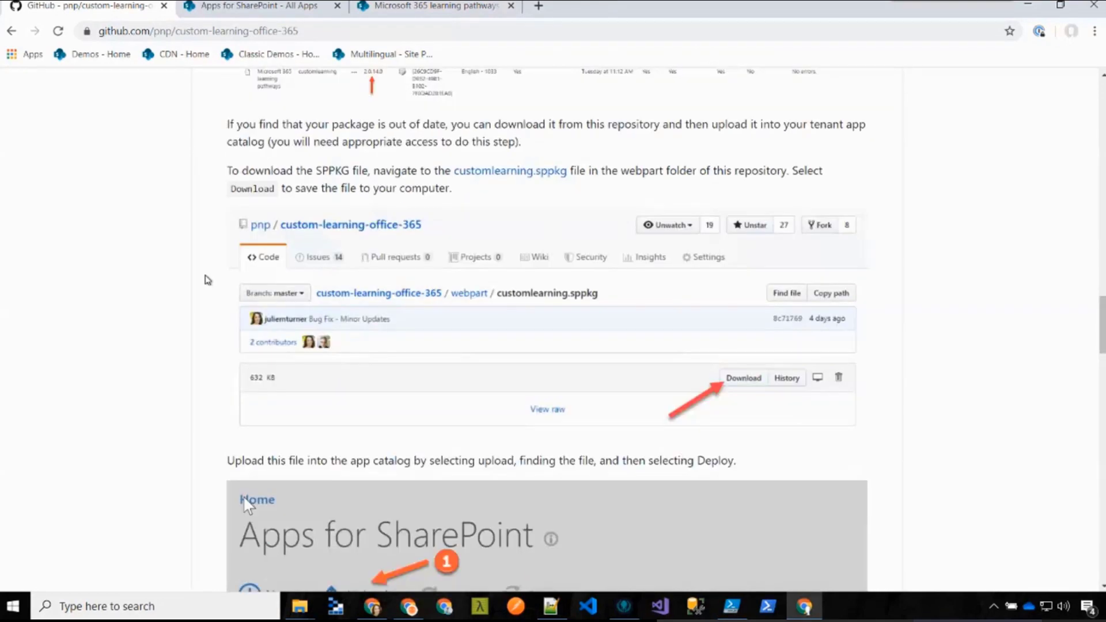
scroll(208, 280, down, 2)
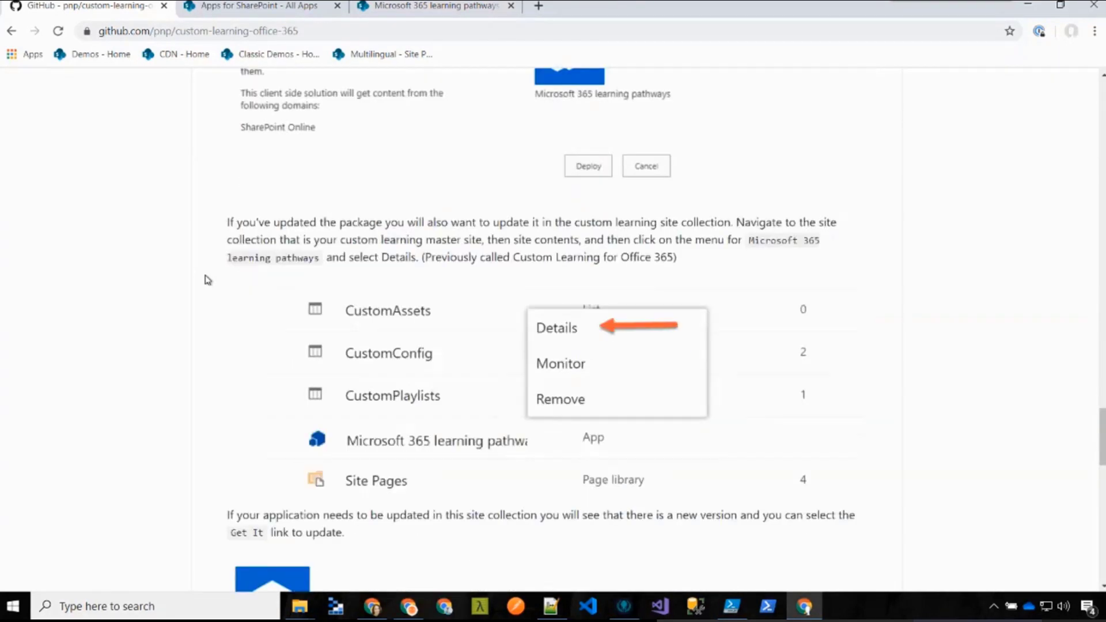
scroll(207, 280, down, 12)
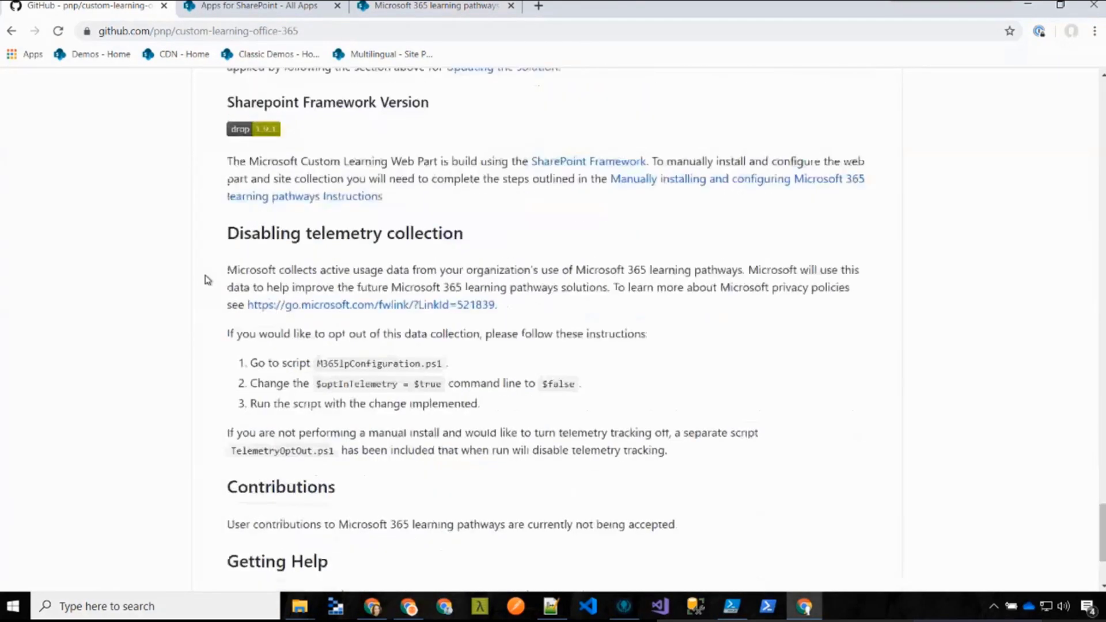
Open the repository's webpart folder and look over its package, scripts and manual installation instructions
scroll(207, 280, up, 12)
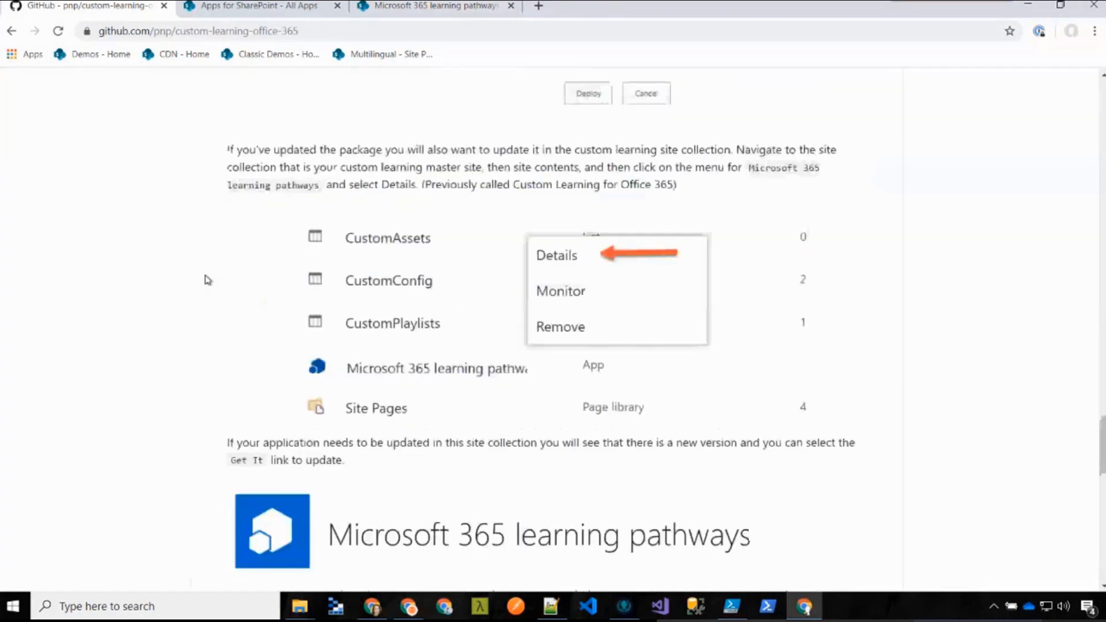
scroll(208, 280, up, 10)
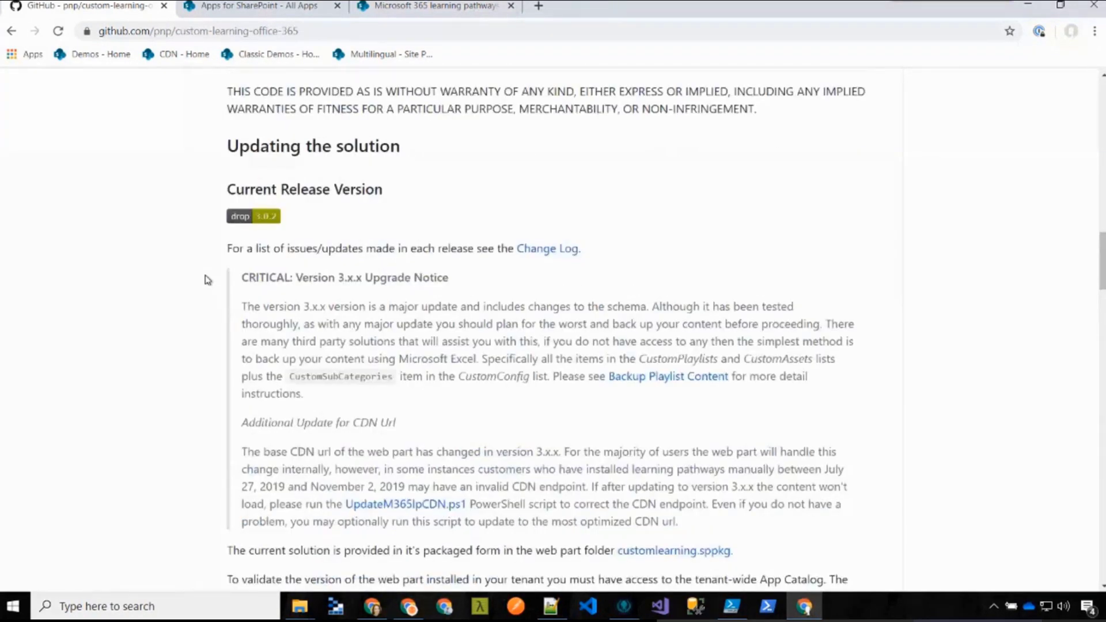
scroll(208, 280, up, 10)
scroll(206, 280, up, 6)
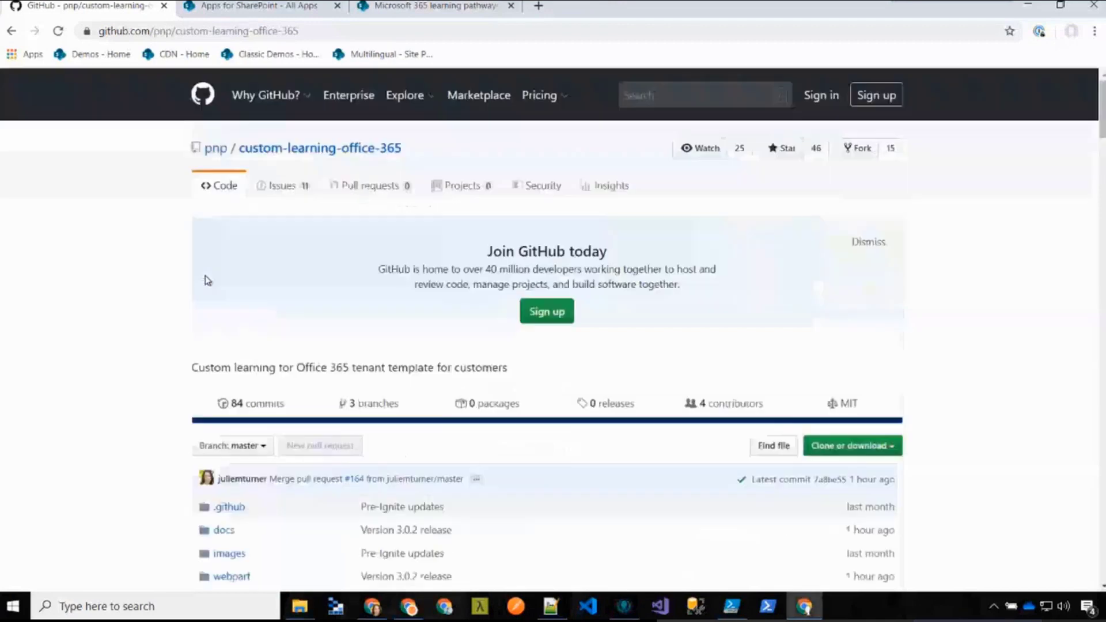
scroll(206, 275, down, 2)
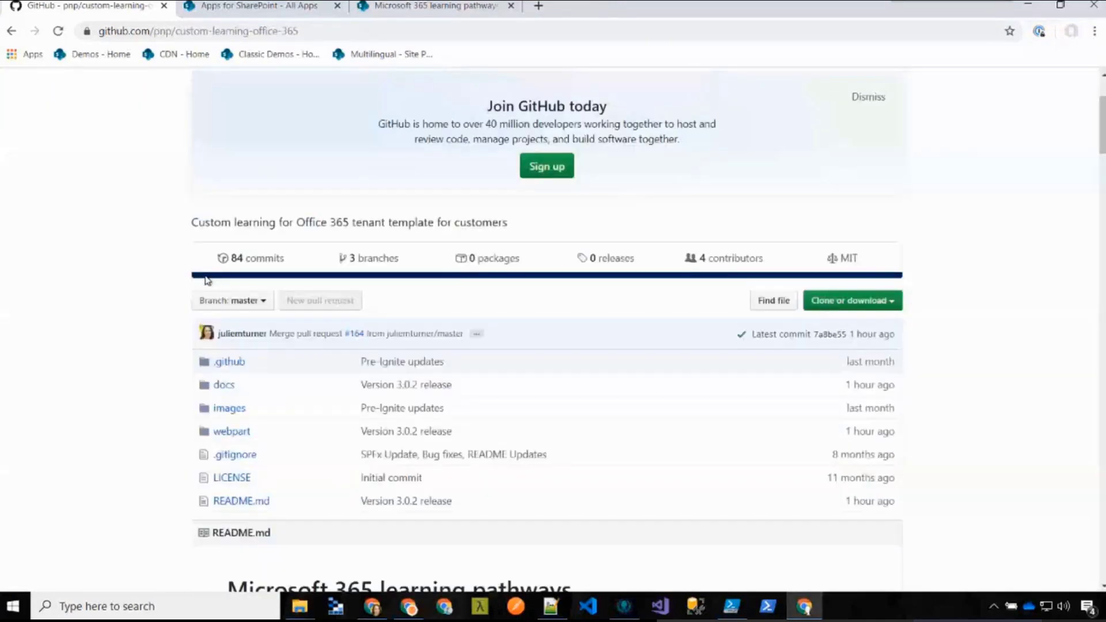
scroll(208, 280, down, 1)
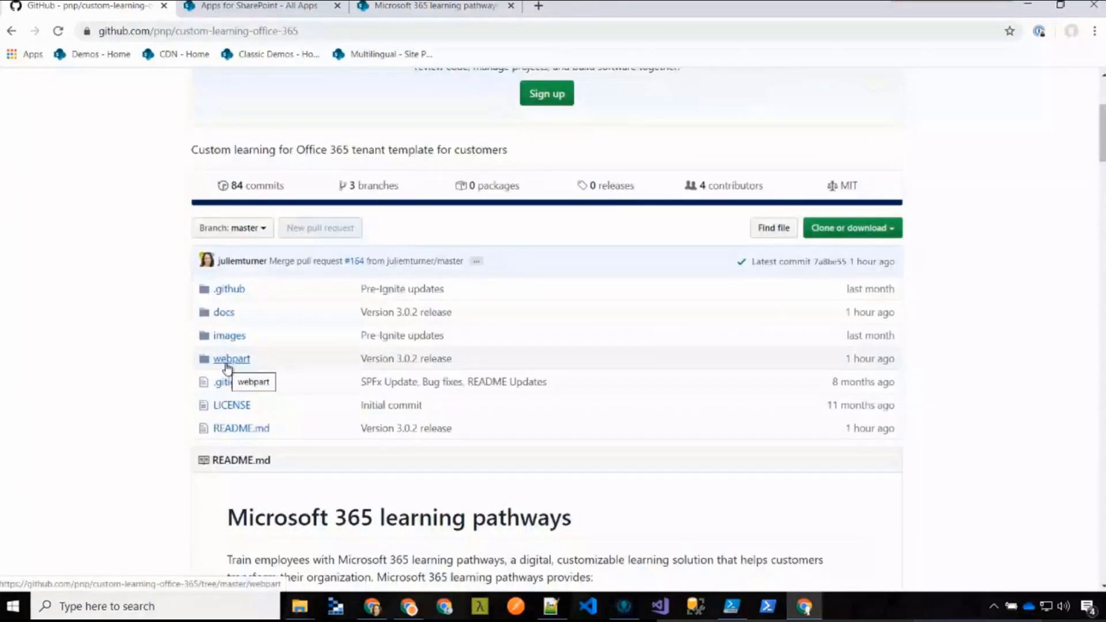
click(227, 363)
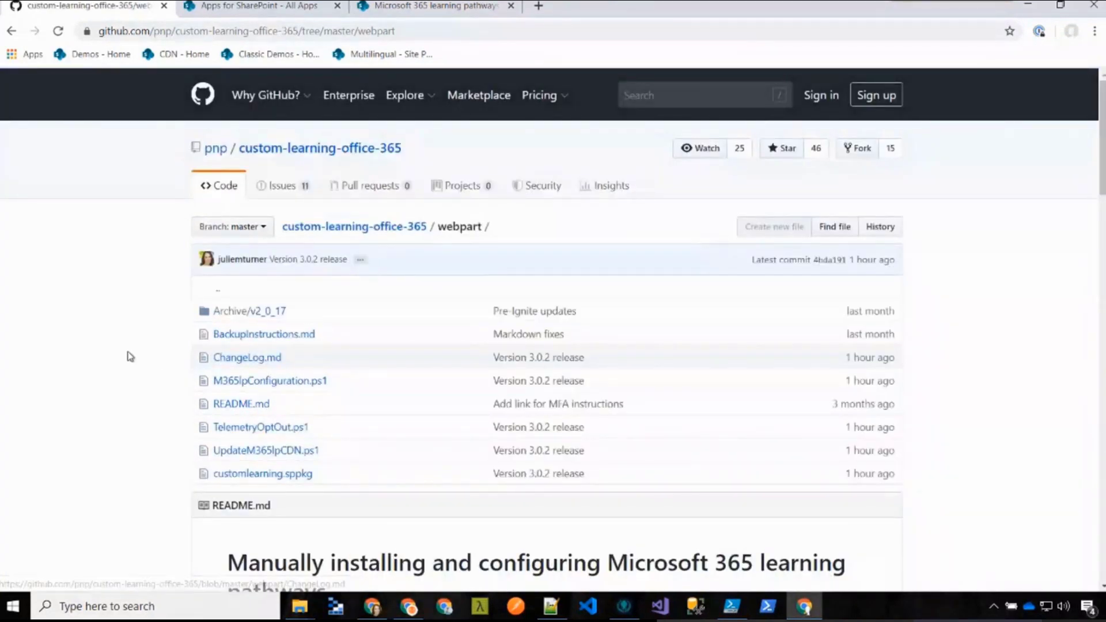
scroll(130, 356, down, 1)
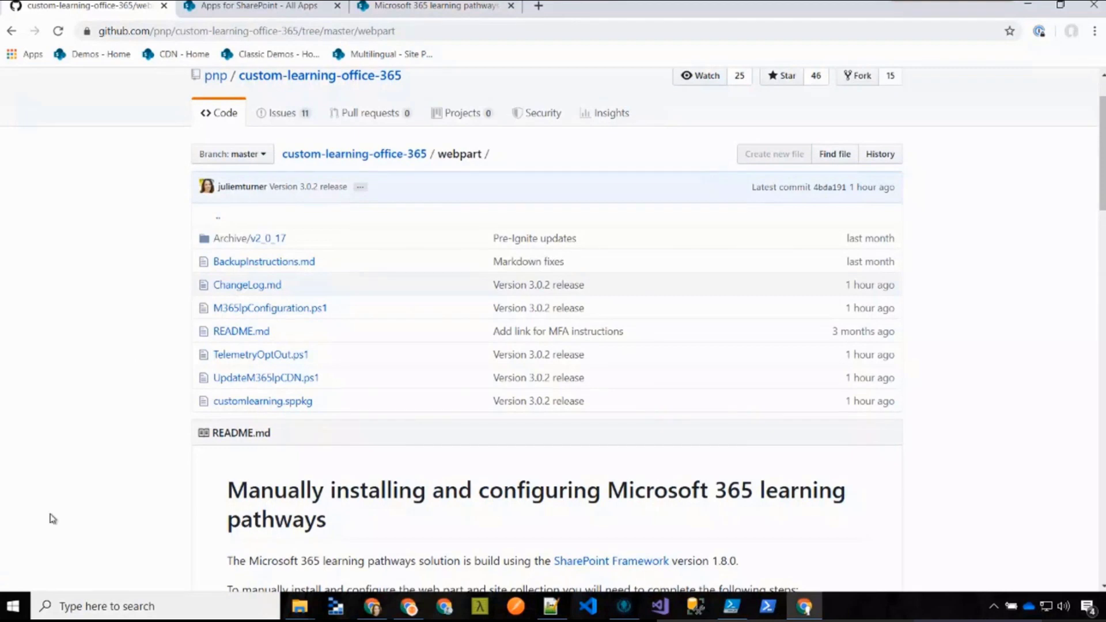
Switch to the Apps for SharePoint catalog and locate the Microsoft 365 learning pathways package
click(265, 14)
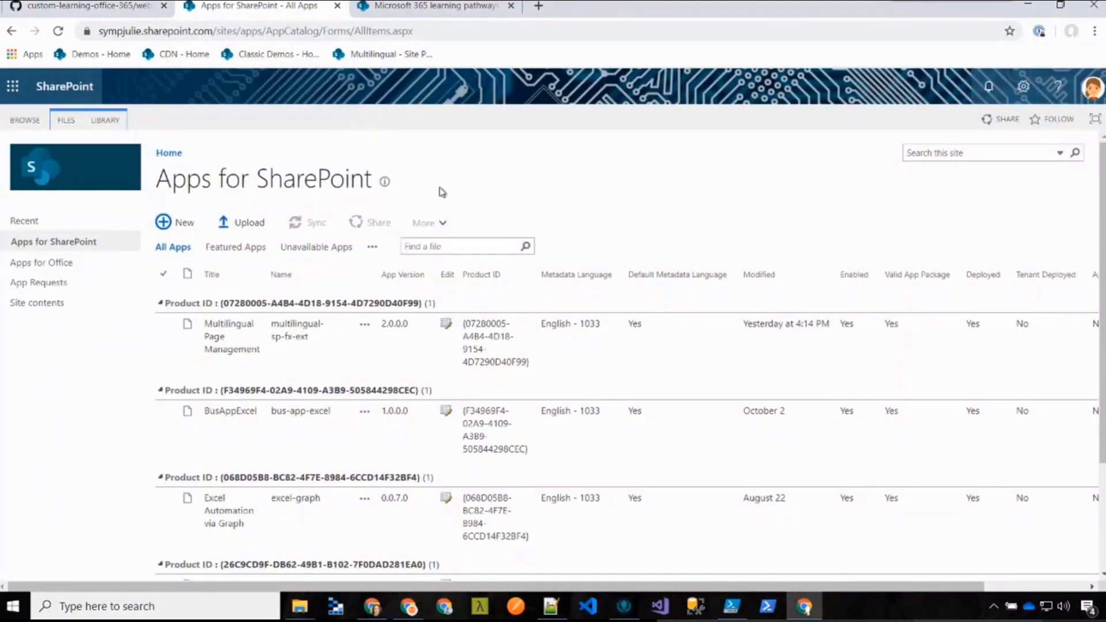
scroll(444, 188, down, 1)
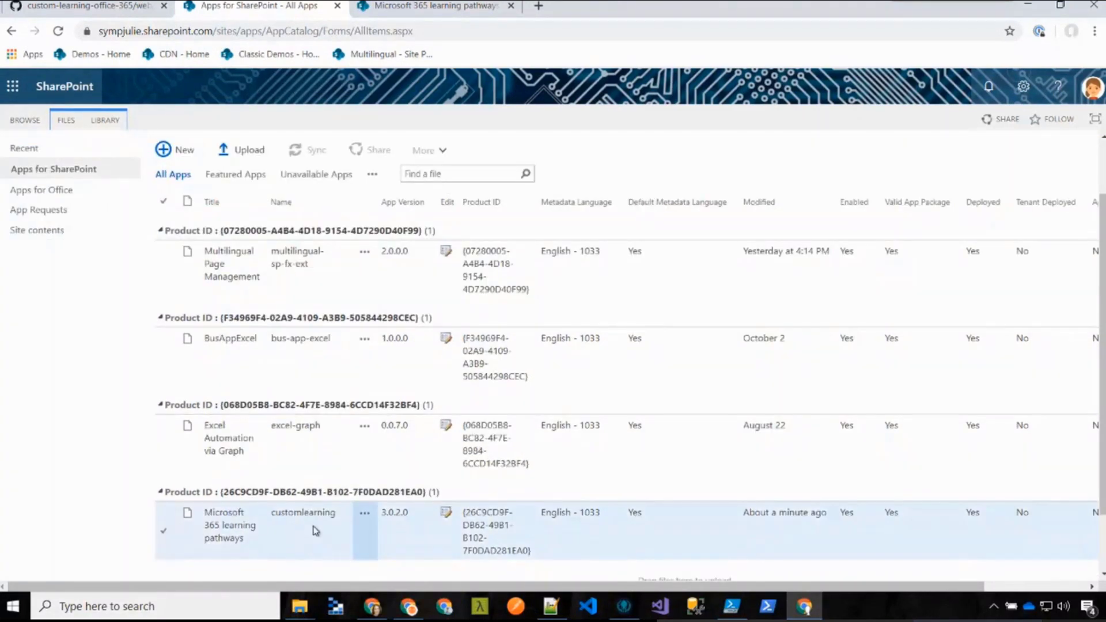
Choose customlearning.sppkg from the solution folder for upload to the Apps for SharePoint catalog as a new version
scroll(316, 533, up, 1)
click(247, 231)
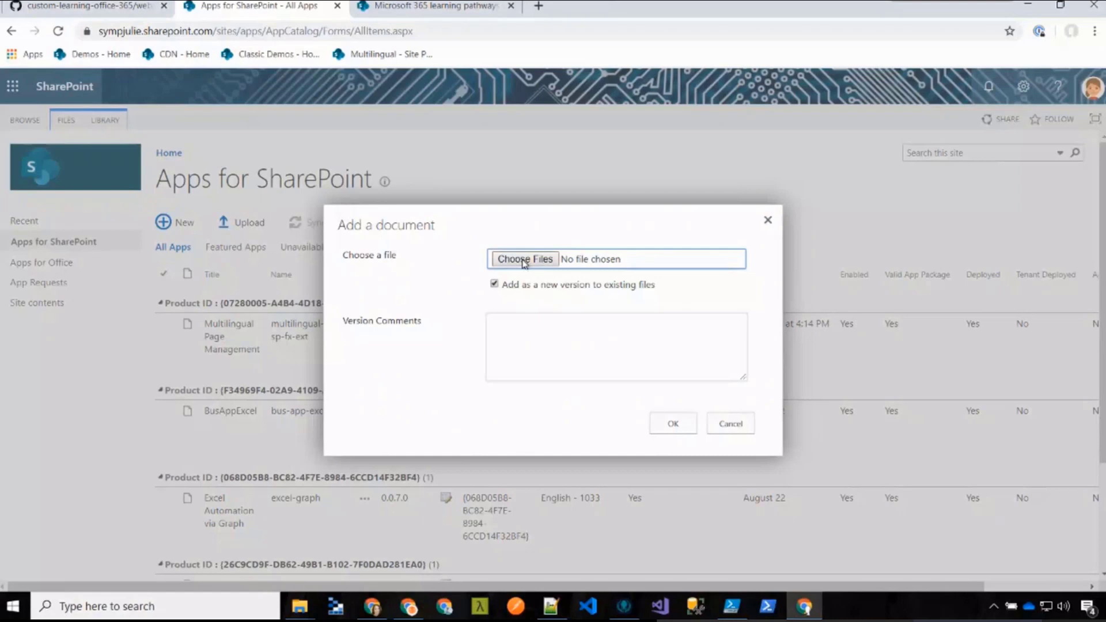
click(525, 261)
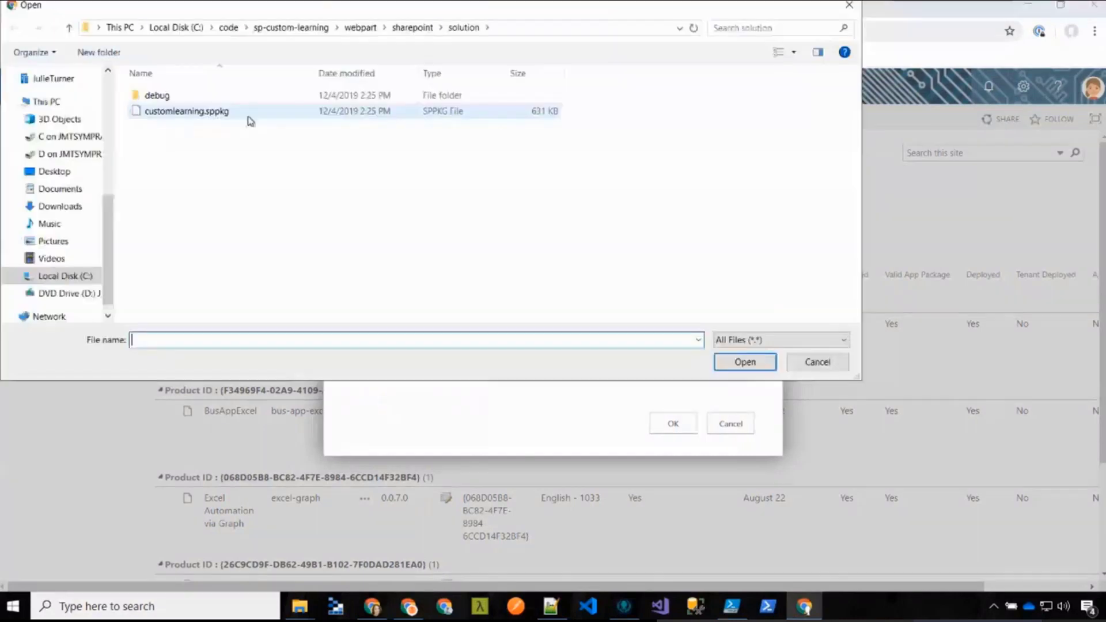
click(248, 115)
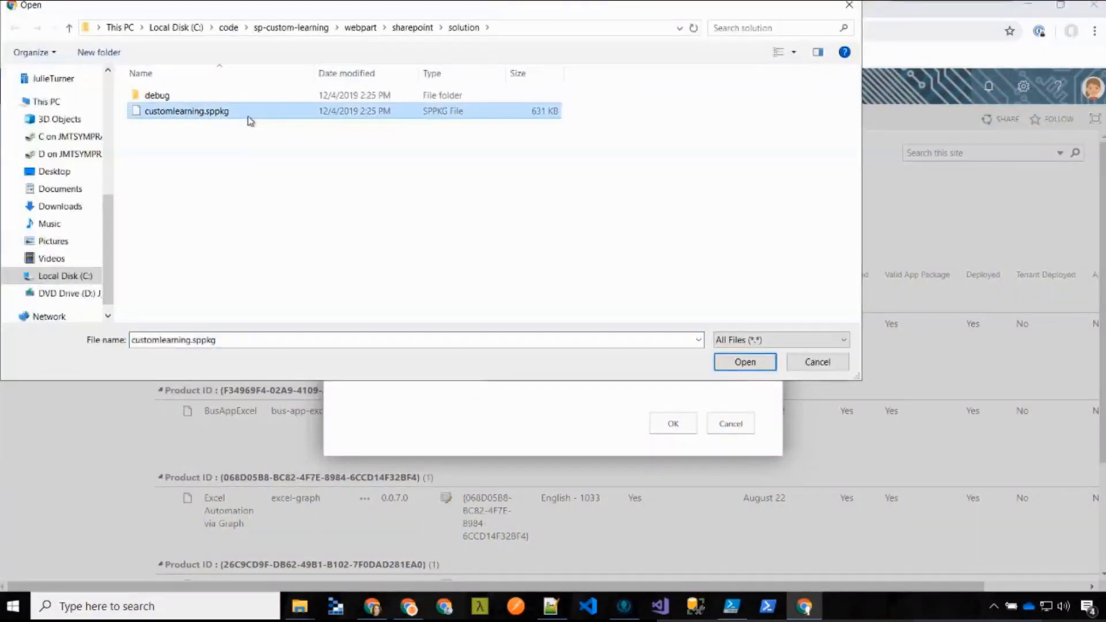
click(762, 369)
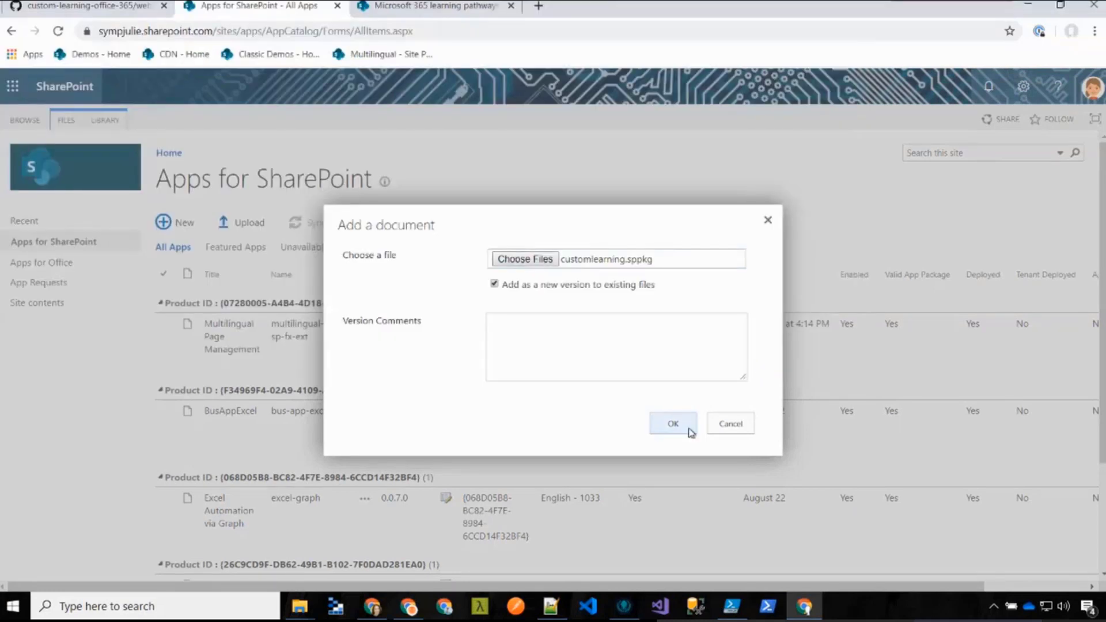
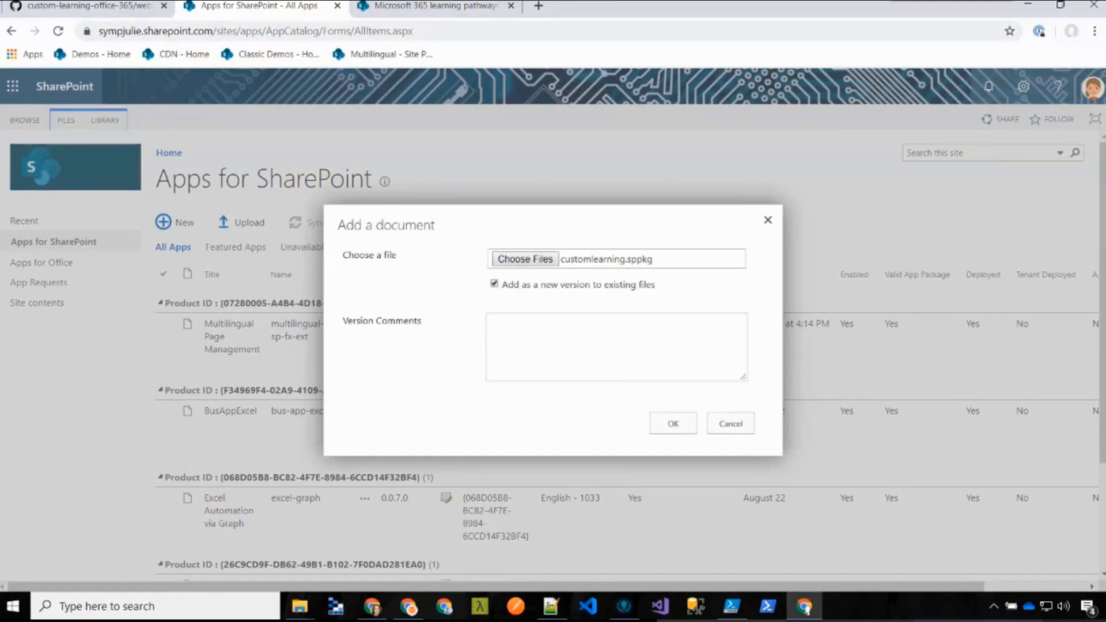
Switch to the learning pathways site and get the new version of the Microsoft 365 learning pathways app from its details page
key(ctrl+Tab)
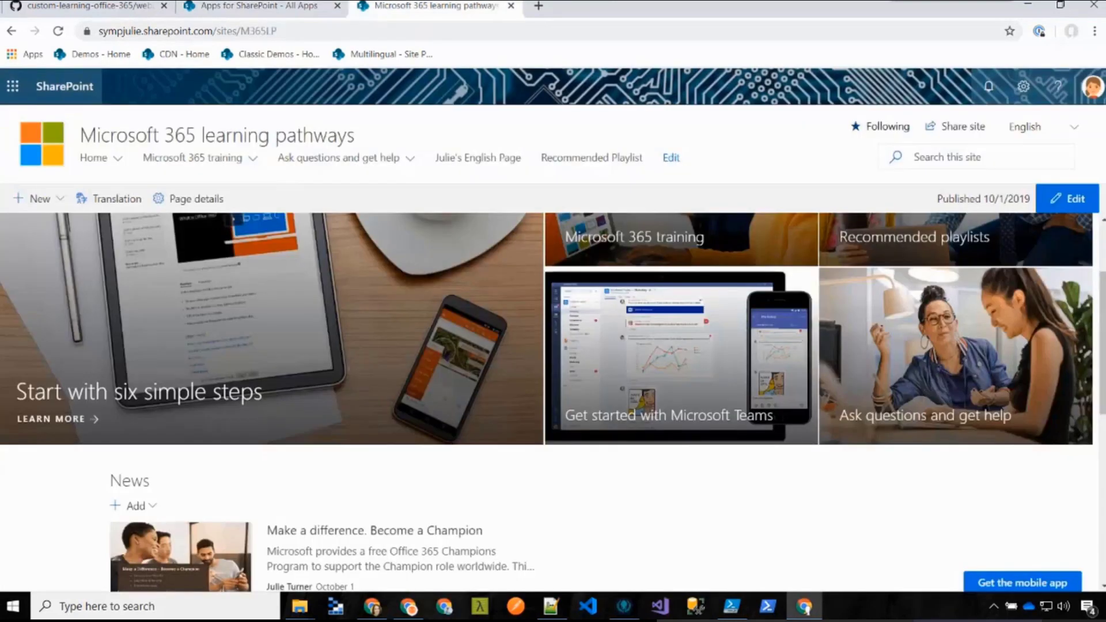
click(1019, 91)
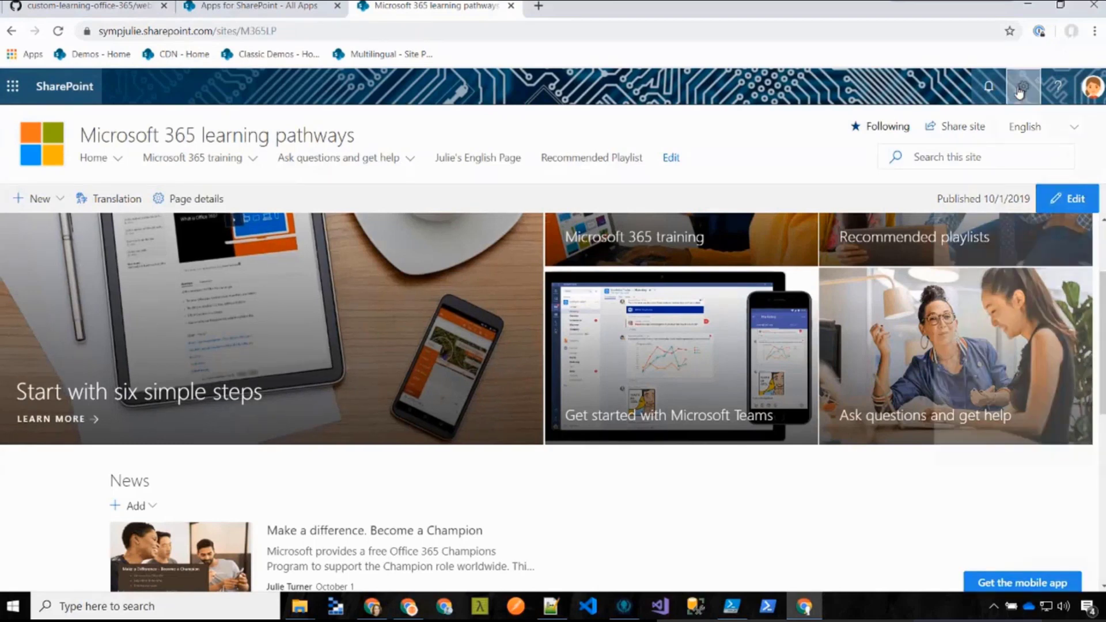
click(934, 224)
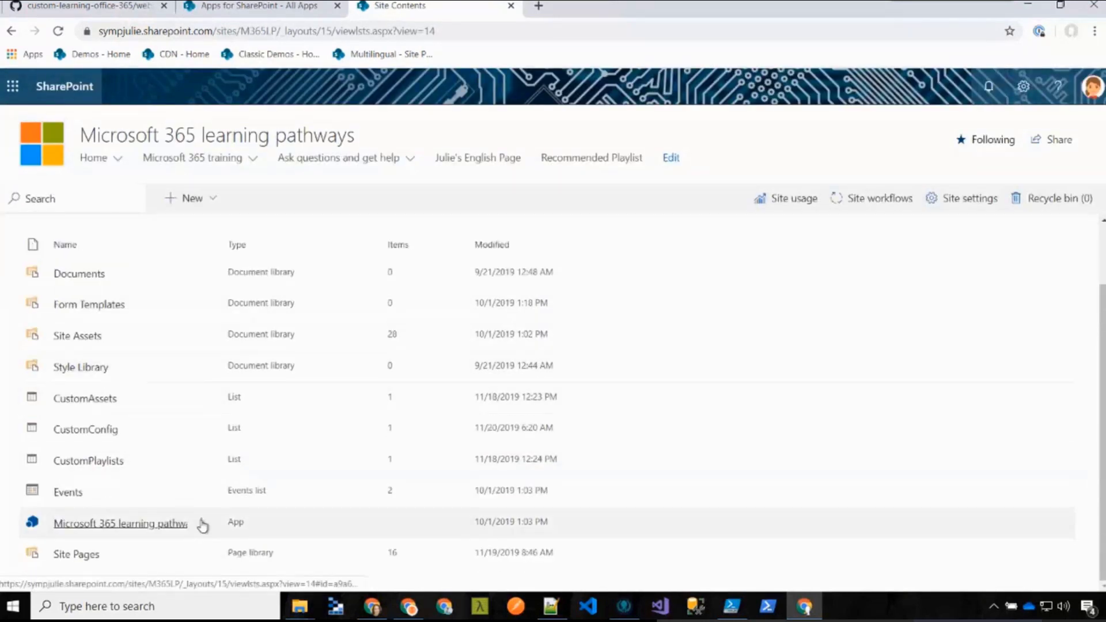
click(201, 524)
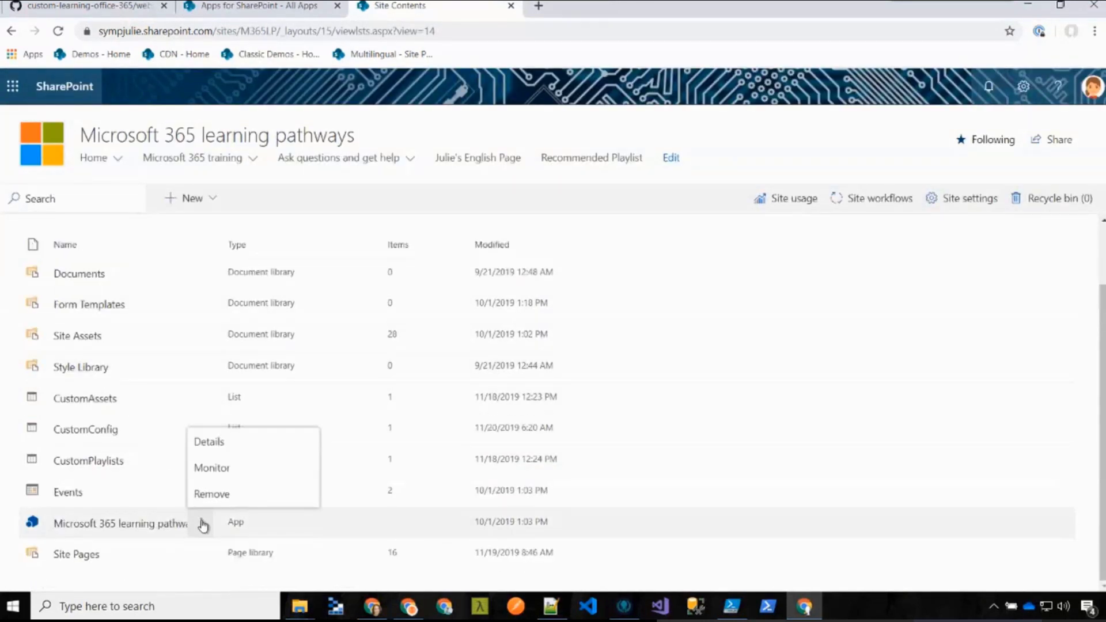
click(223, 449)
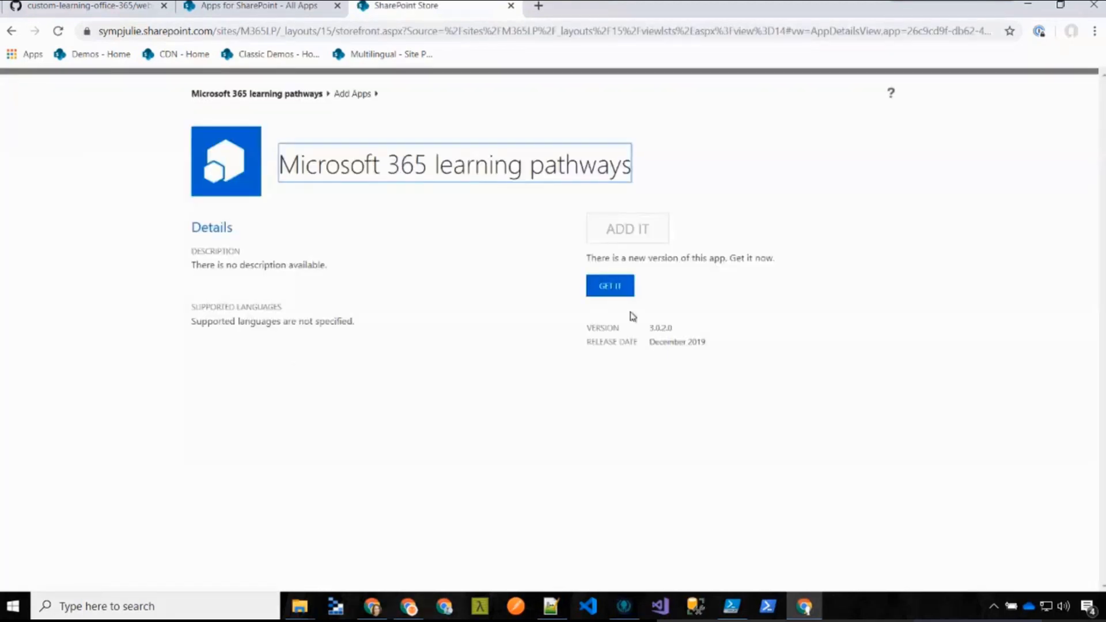
click(612, 288)
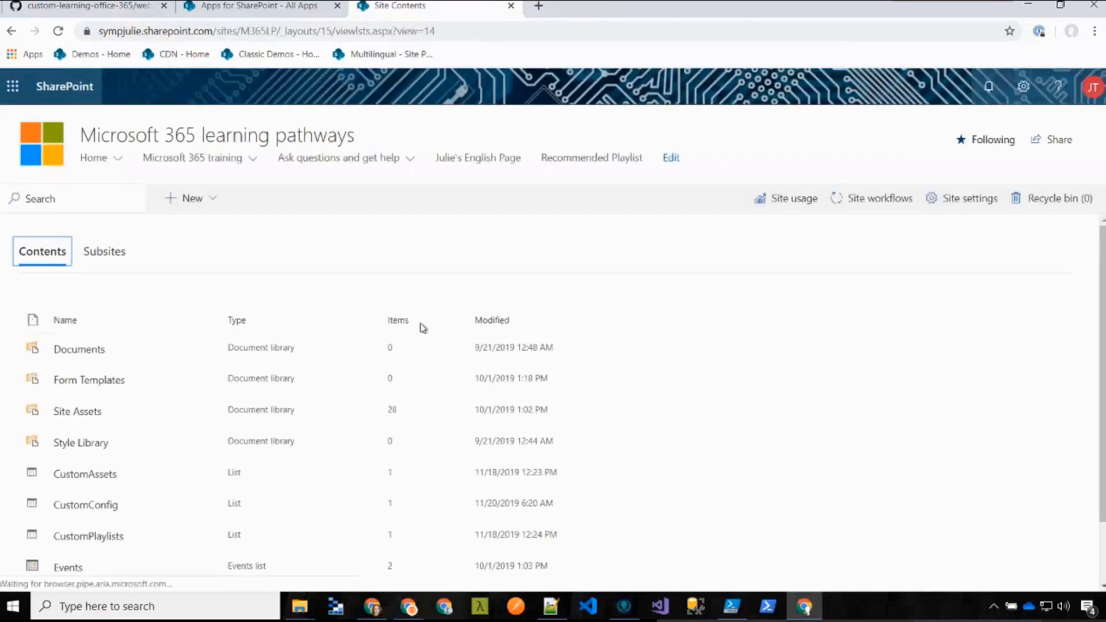
Open the CustomLearningAdmin.aspx page from the site's Site Pages library
scroll(386, 354, down, 1)
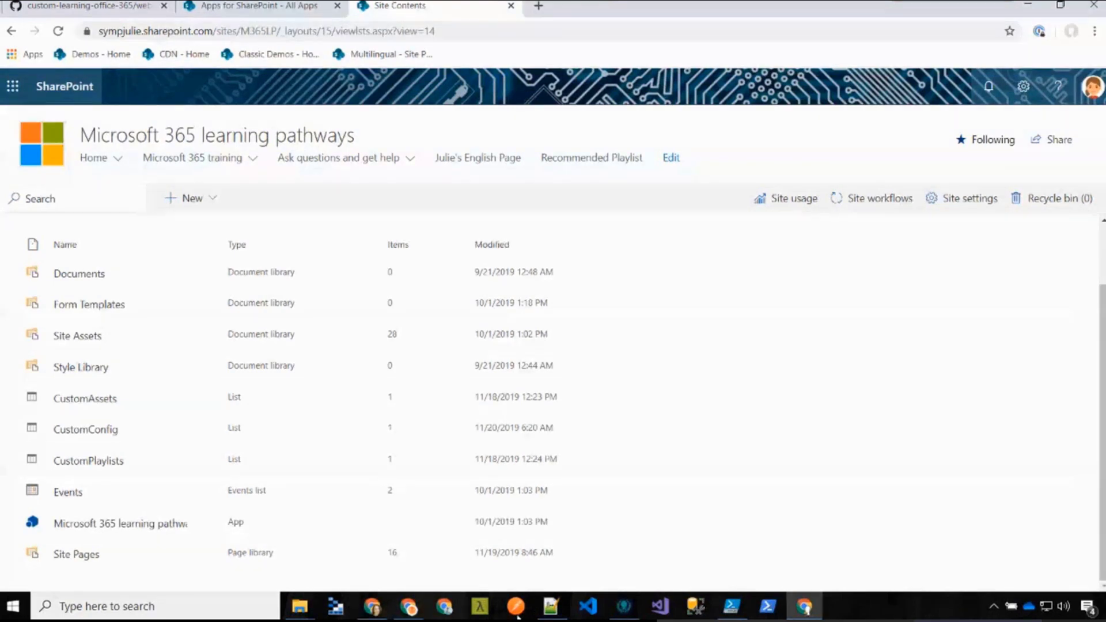
click(89, 556)
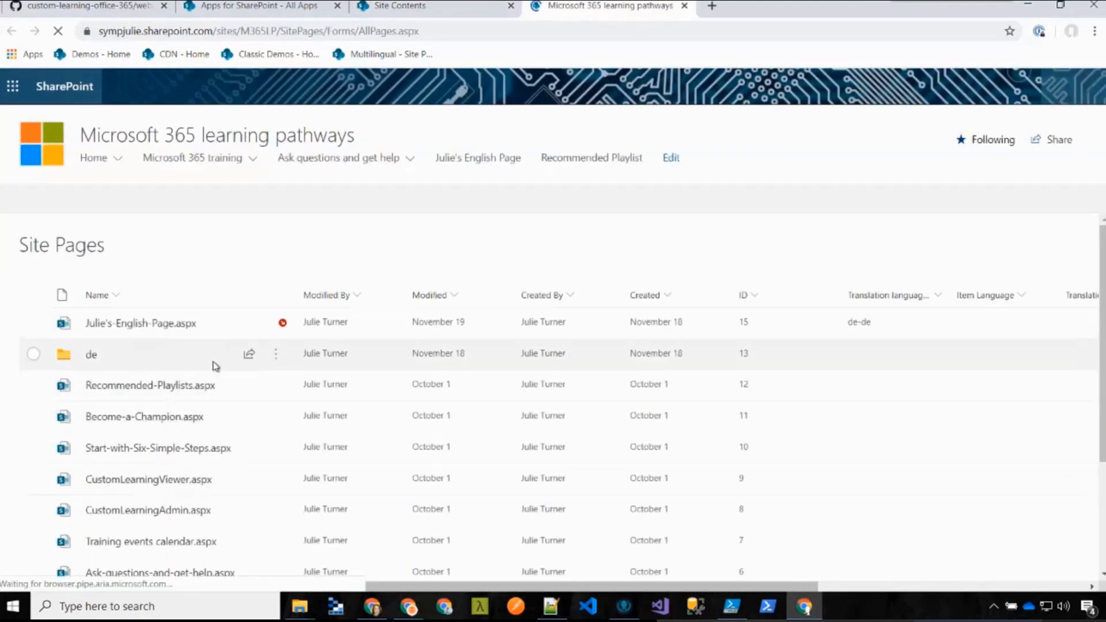
scroll(215, 366, down, 3)
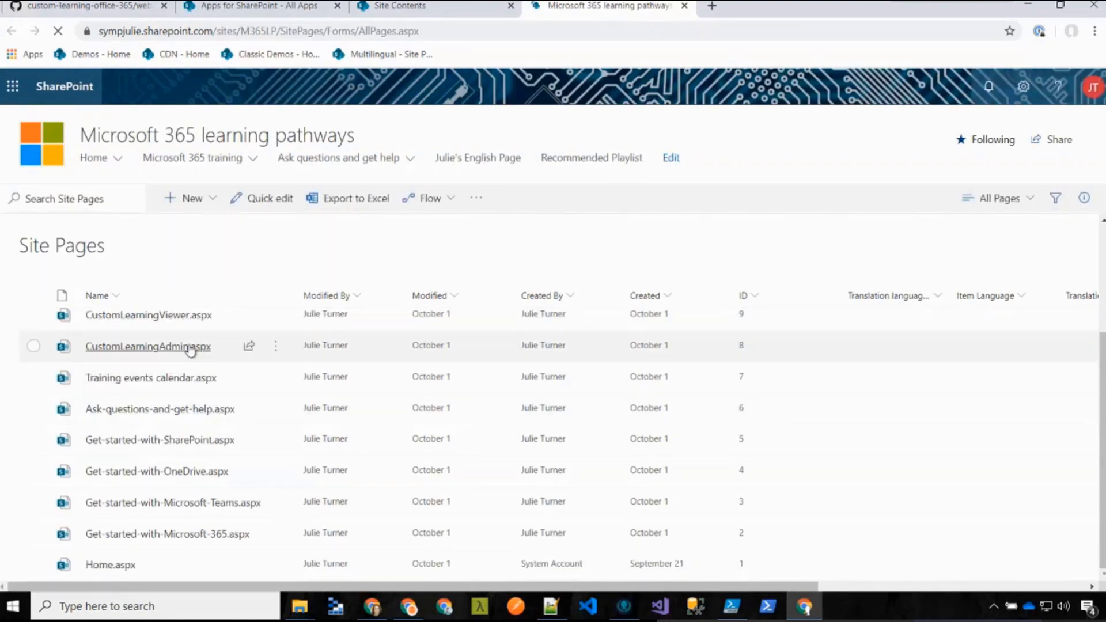
click(189, 347)
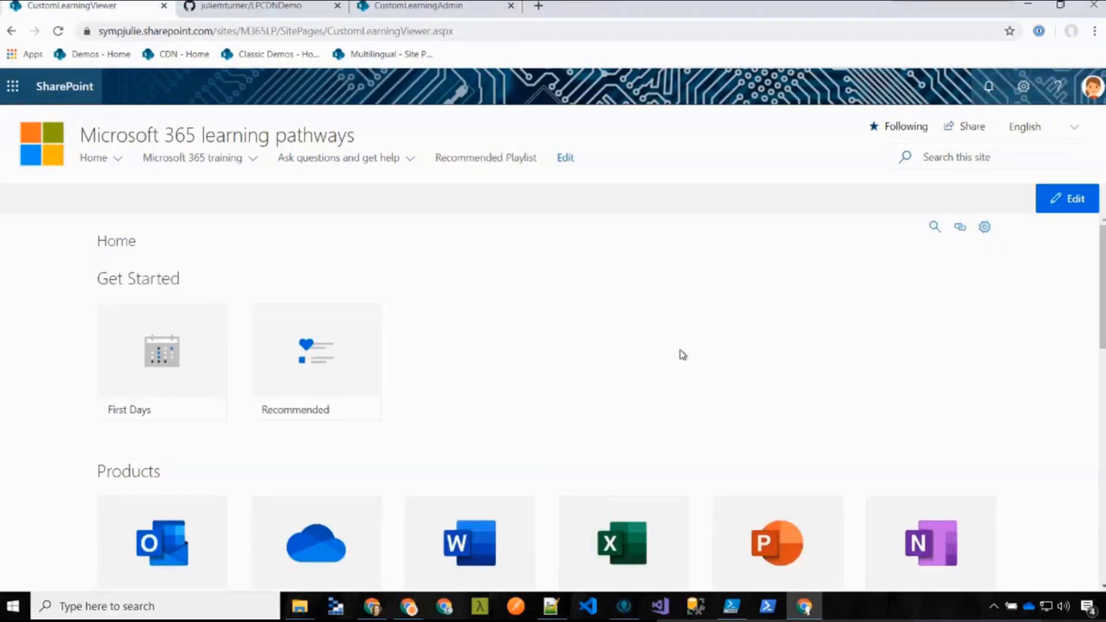
Look over the CustomLearningViewer home page from Get Started and Products down to Scenarios and Adoption Tools
scroll(683, 355, down, 1)
scroll(683, 355, down, 1)
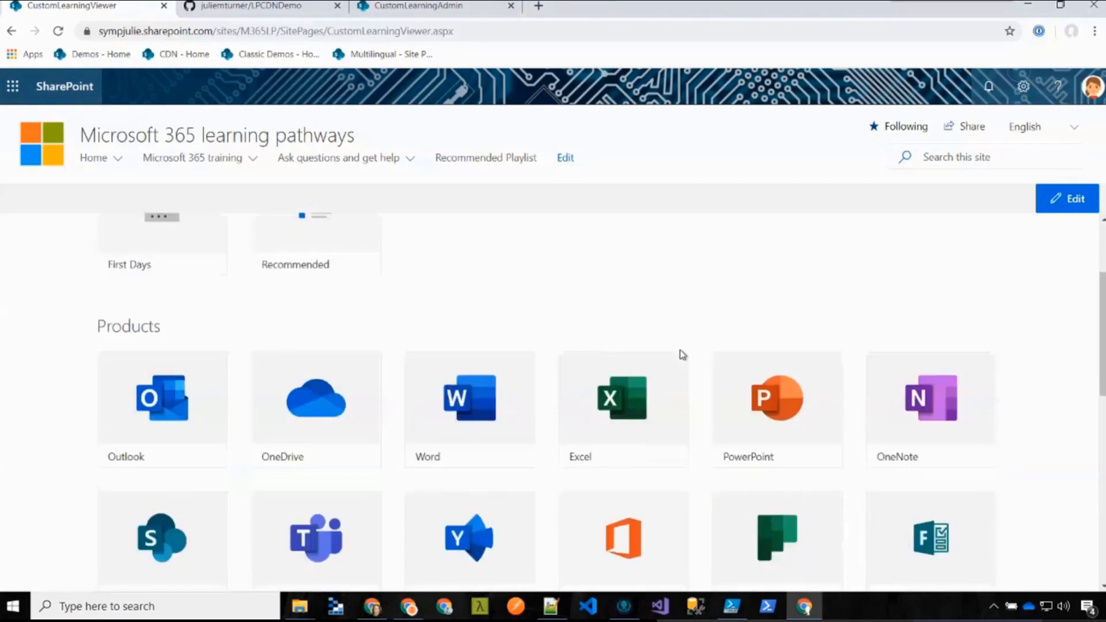
scroll(683, 355, down, 2)
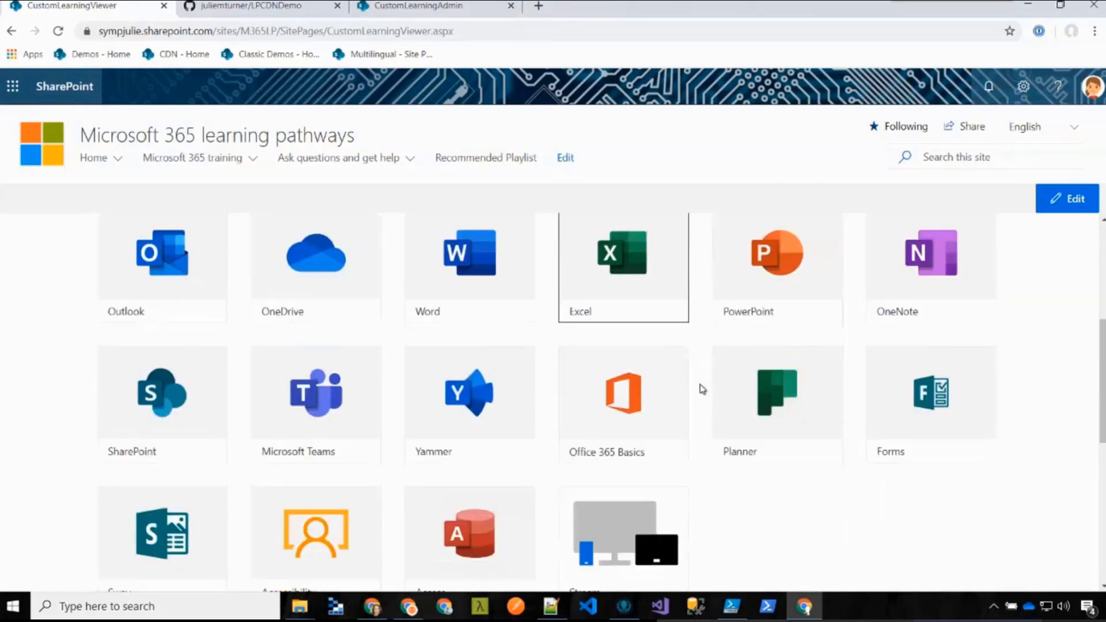
scroll(697, 467, down, 1)
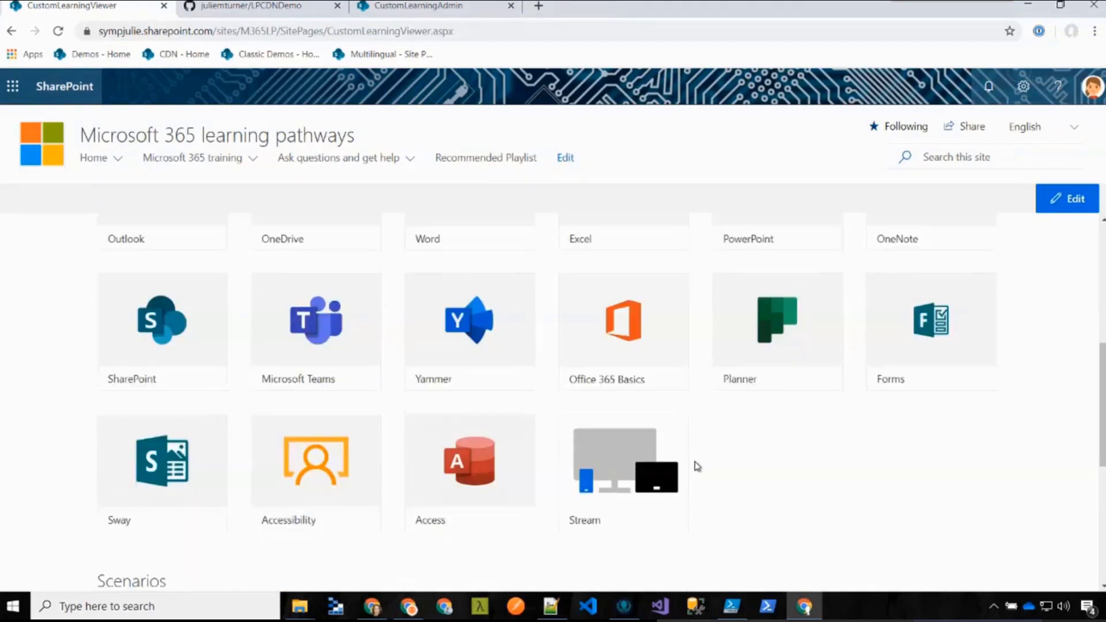
scroll(697, 466, down, 1)
scroll(697, 467, down, 1)
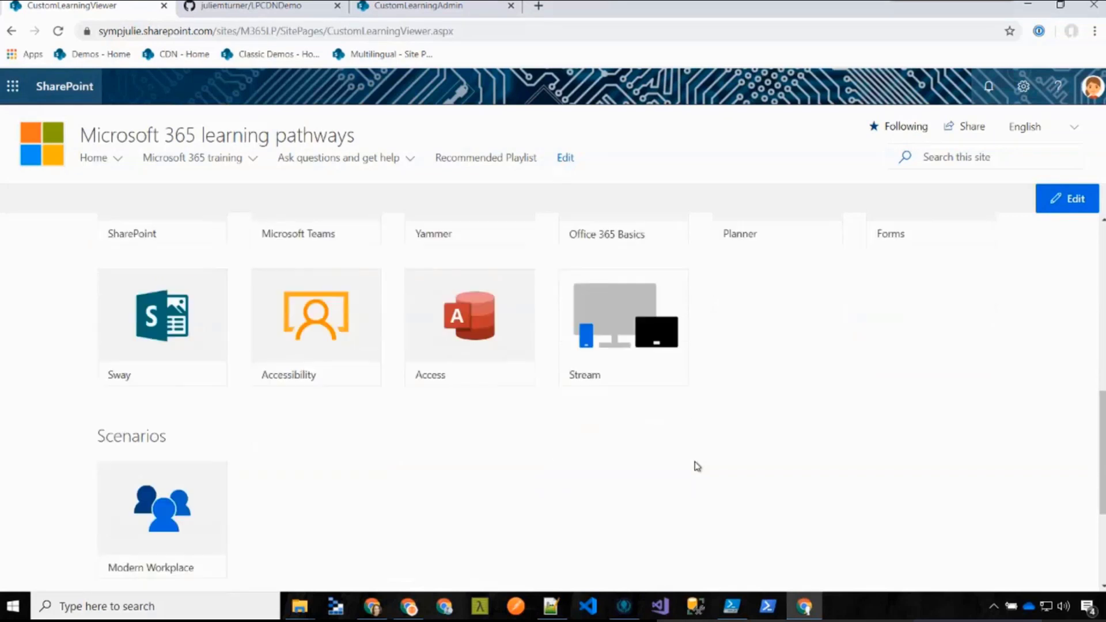
scroll(697, 467, down, 3)
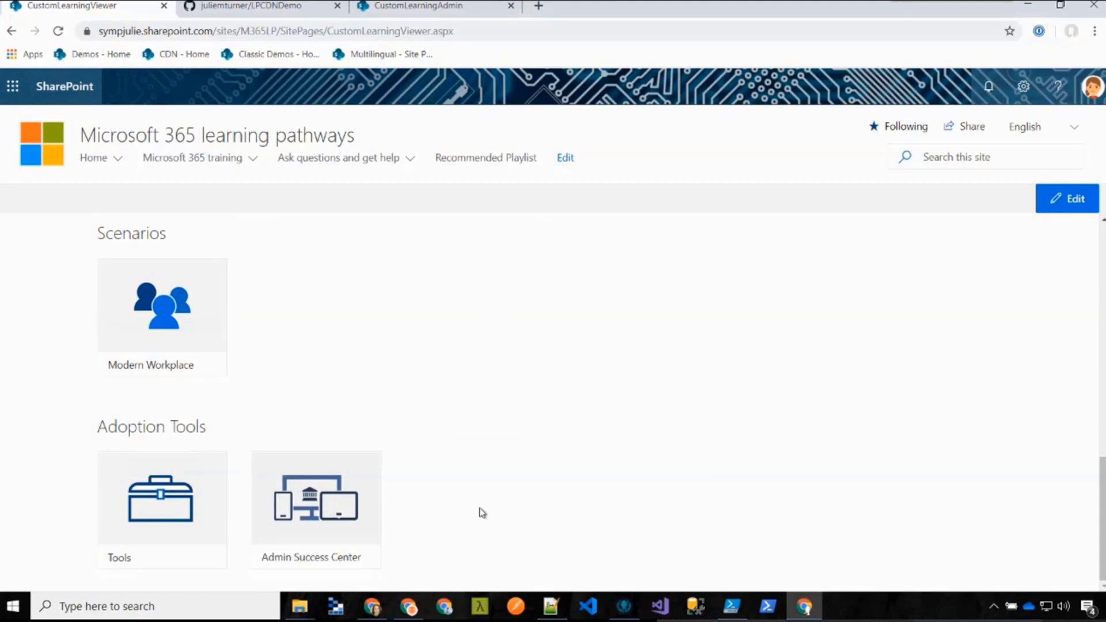
Examine the playlists in the Admin Success Center and return to the viewer's home page
click(367, 542)
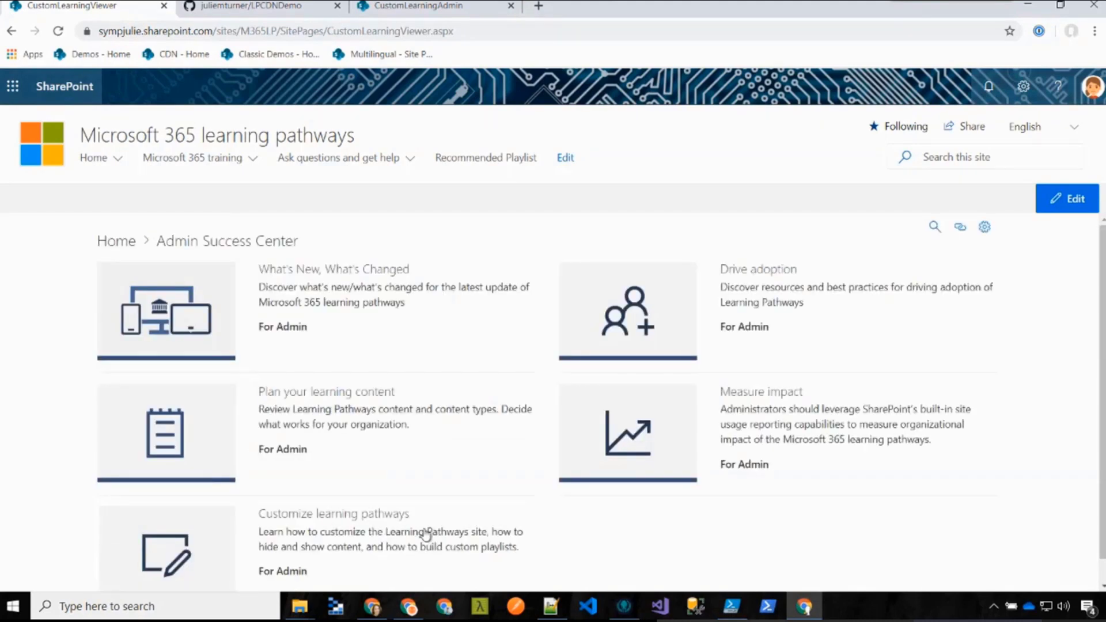
scroll(426, 536, down, 1)
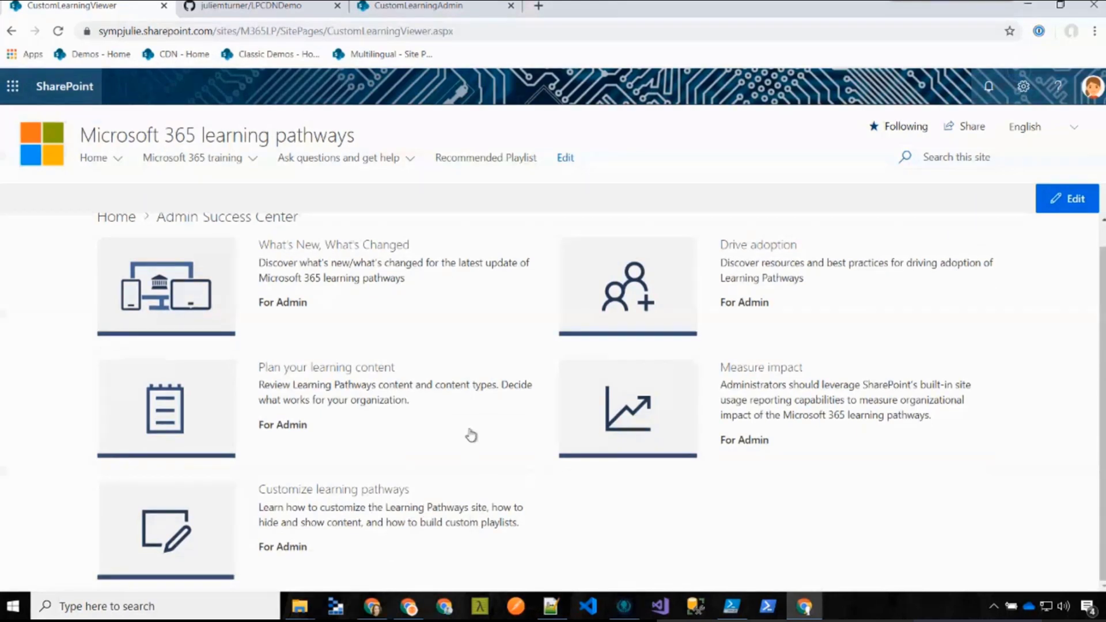
scroll(471, 437, up, 1)
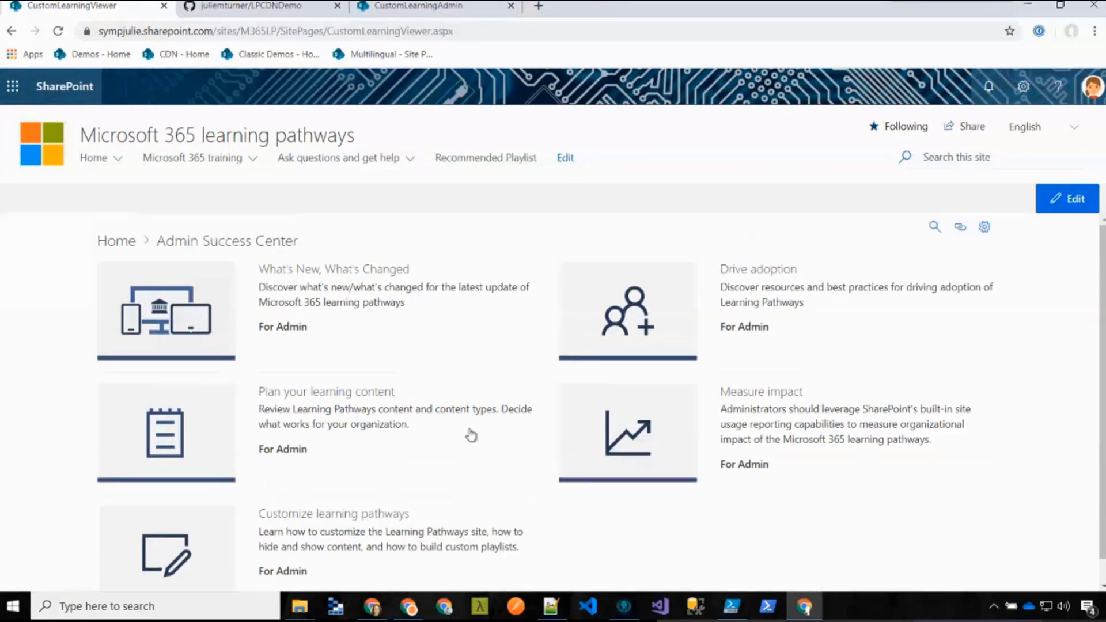
click(132, 242)
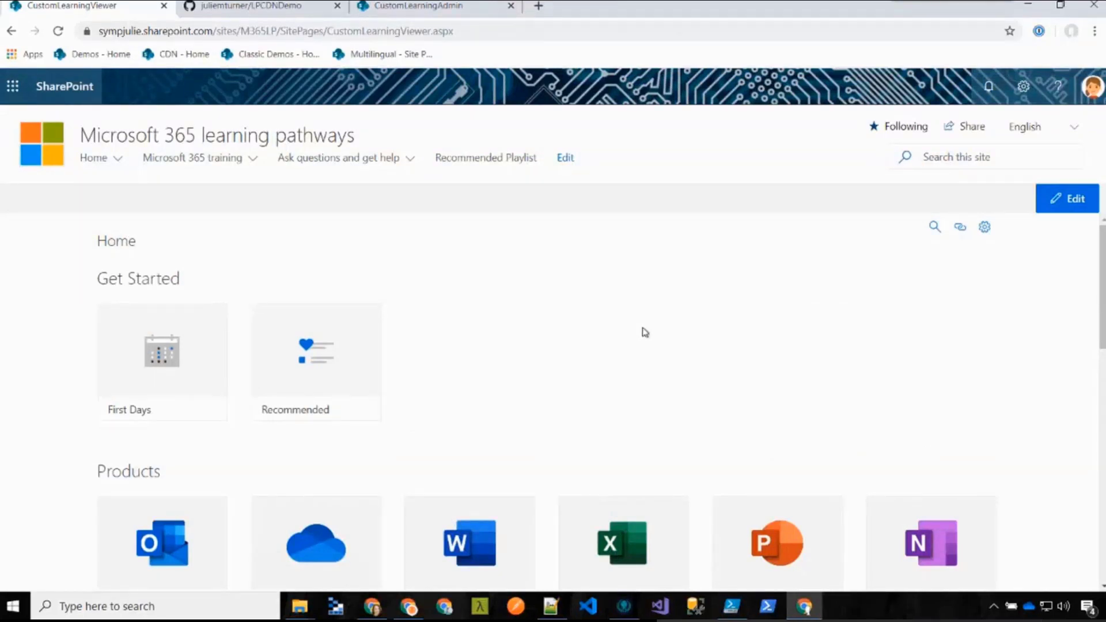
Open the Six Simple Steps - Welcome to Office 365 playlist under First Days and review its list of assets
click(205, 374)
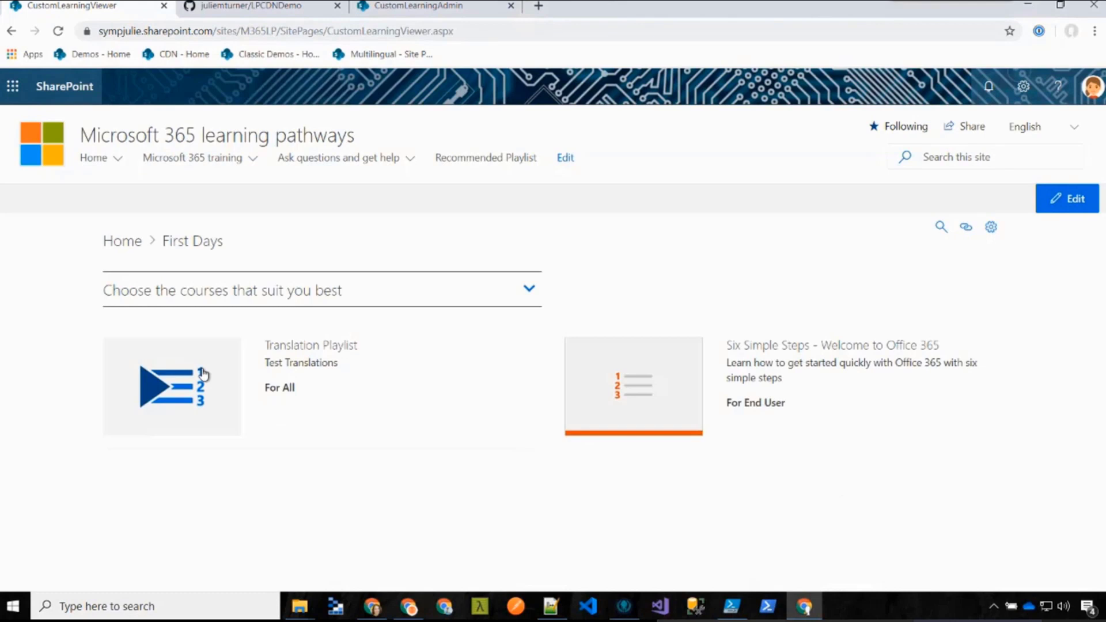
click(648, 375)
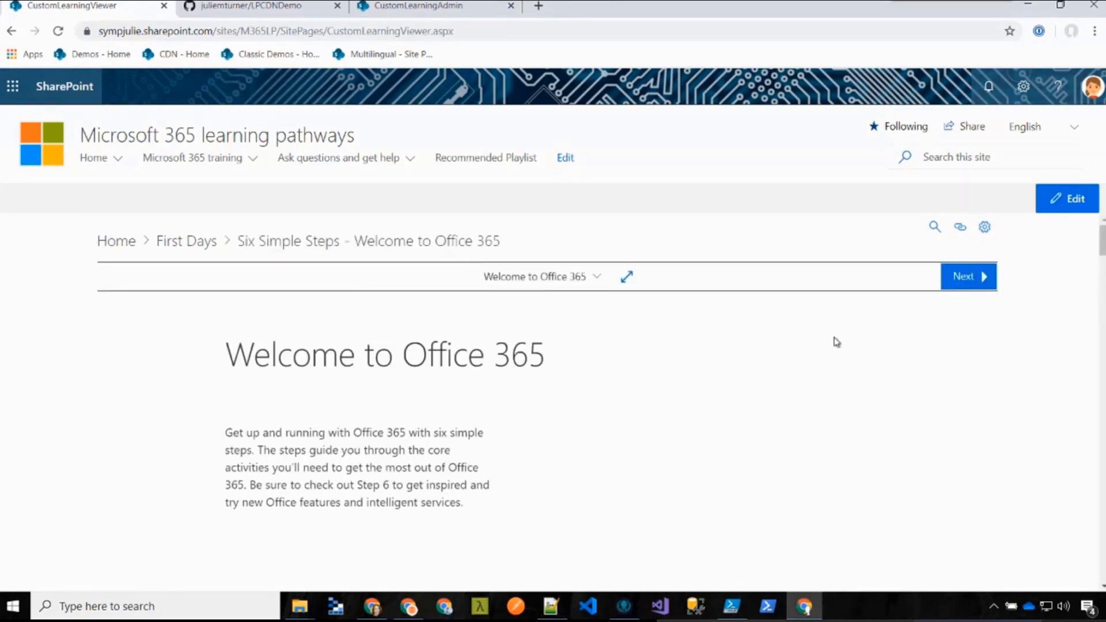
click(605, 275)
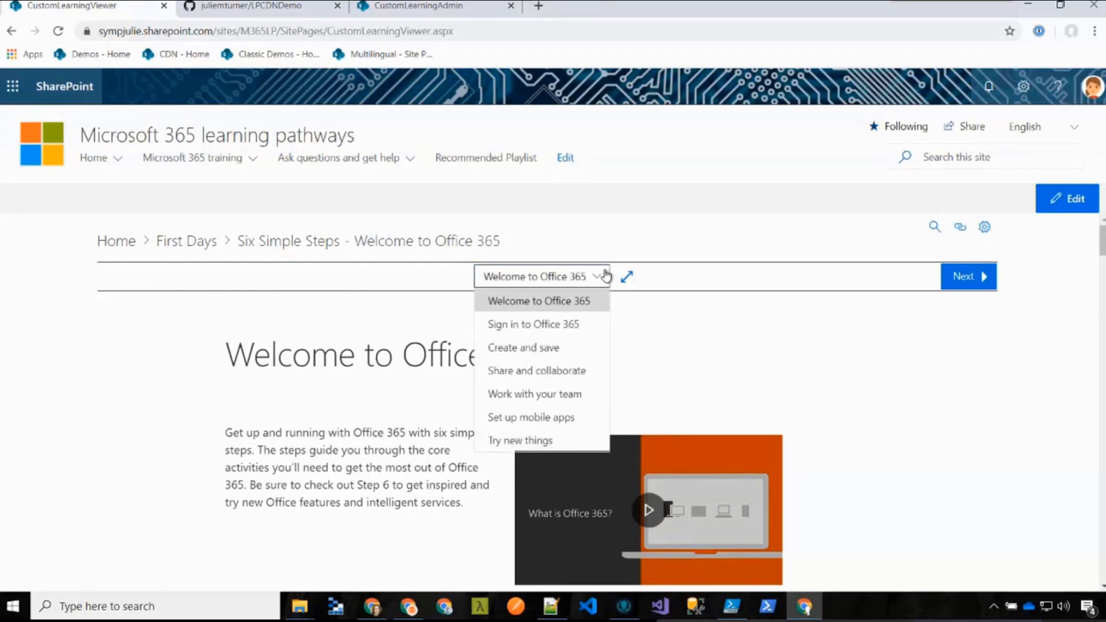
click(605, 276)
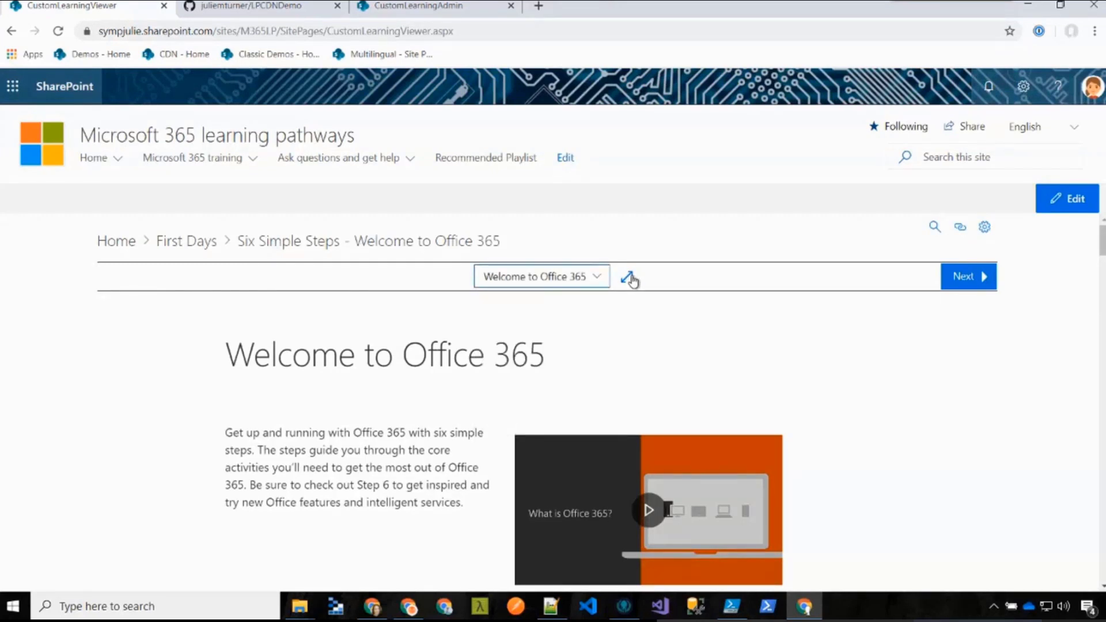
View the playlist in full screen, advance to the Create and save asset, and return to the normal view
click(629, 279)
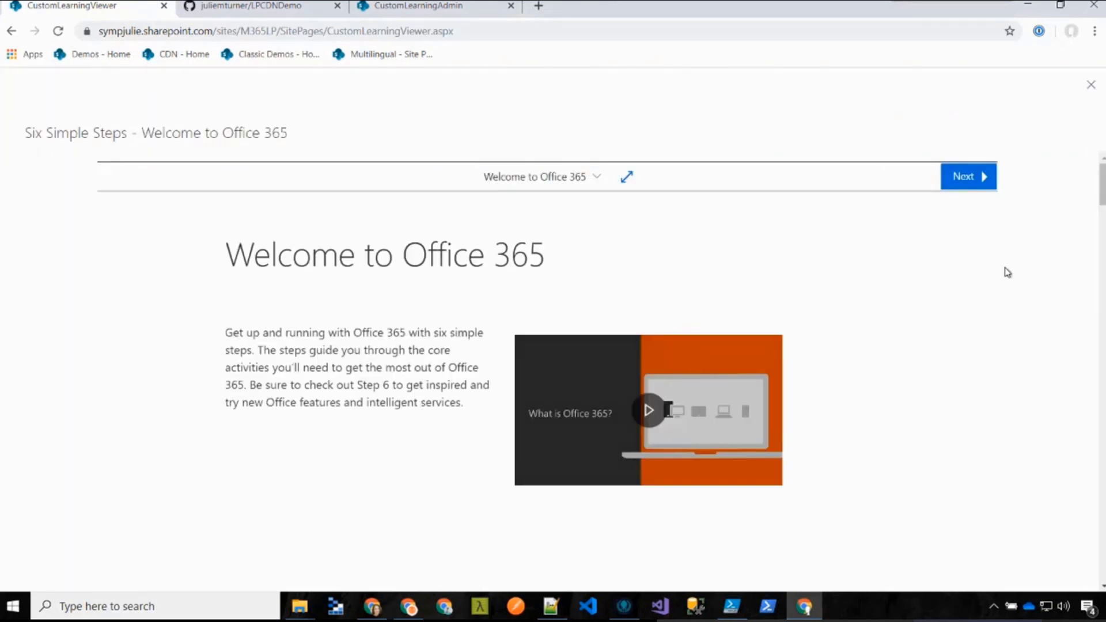
click(968, 180)
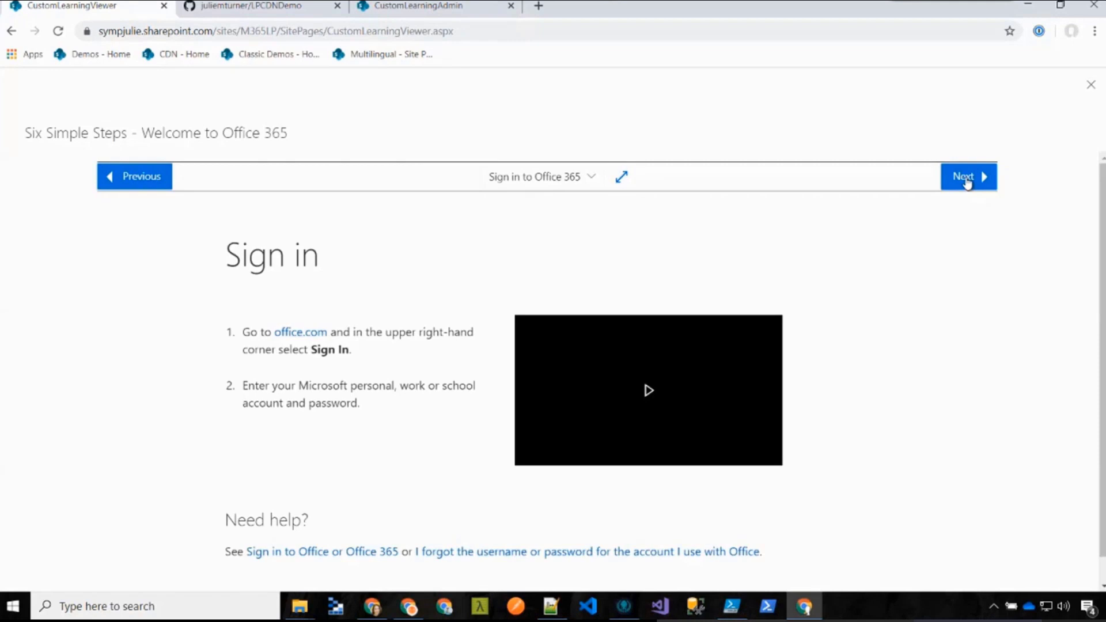
click(968, 179)
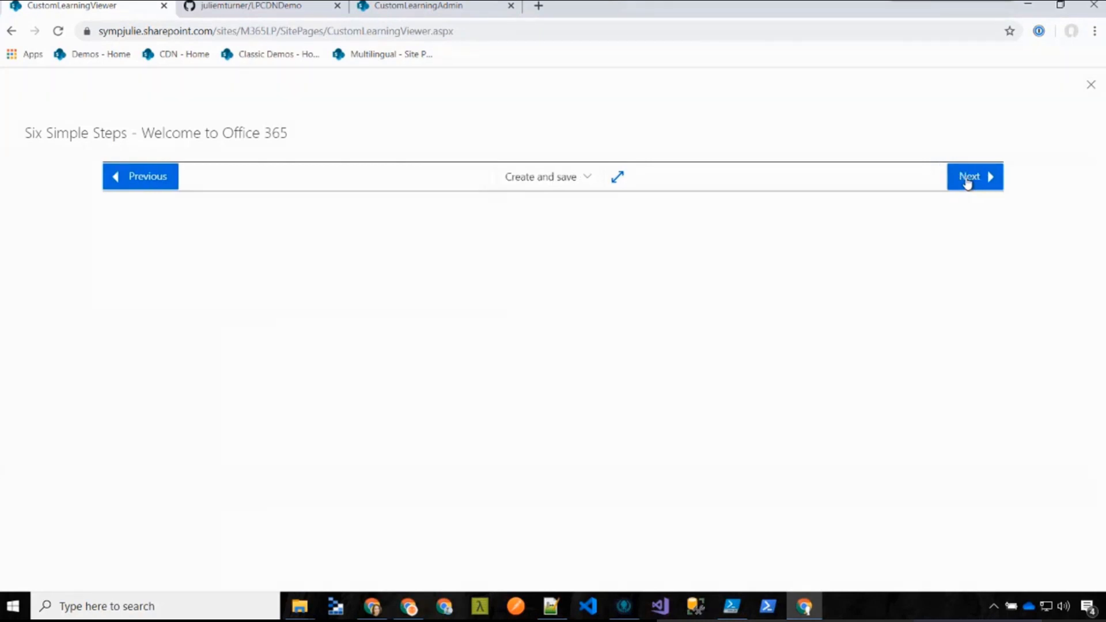
click(1090, 87)
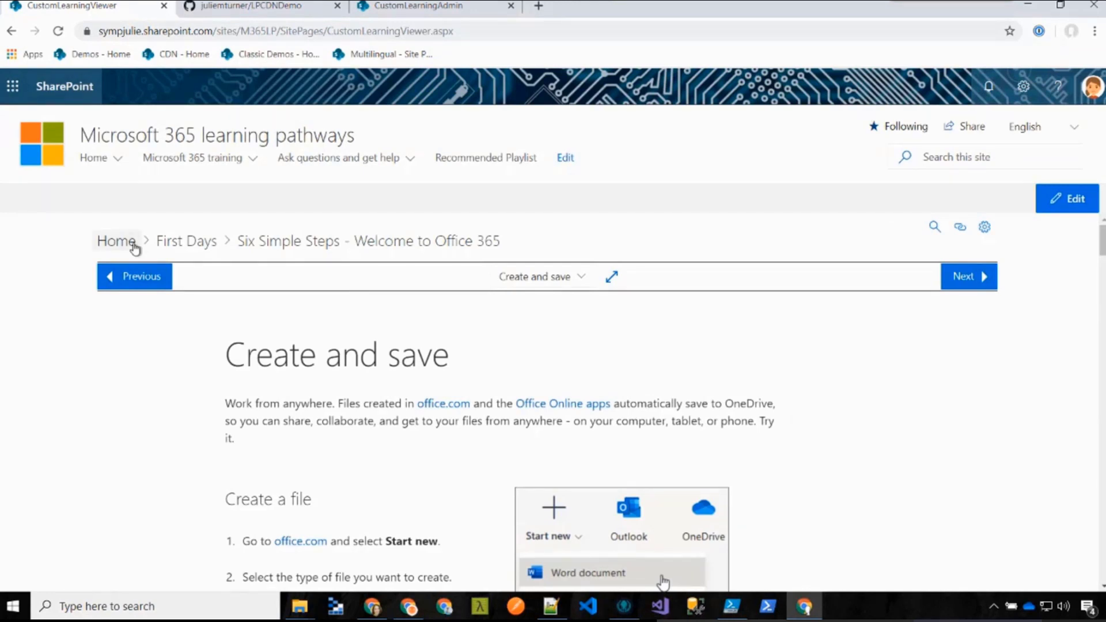
Copy the direct link to the Create and save asset and hide the link bar
click(960, 228)
click(967, 280)
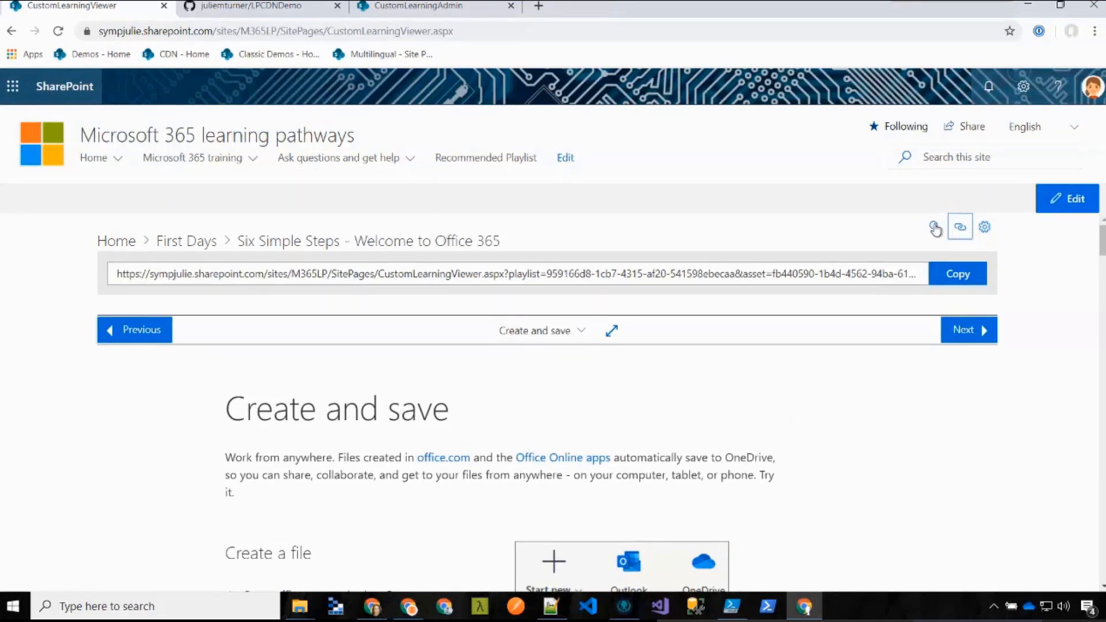
click(960, 227)
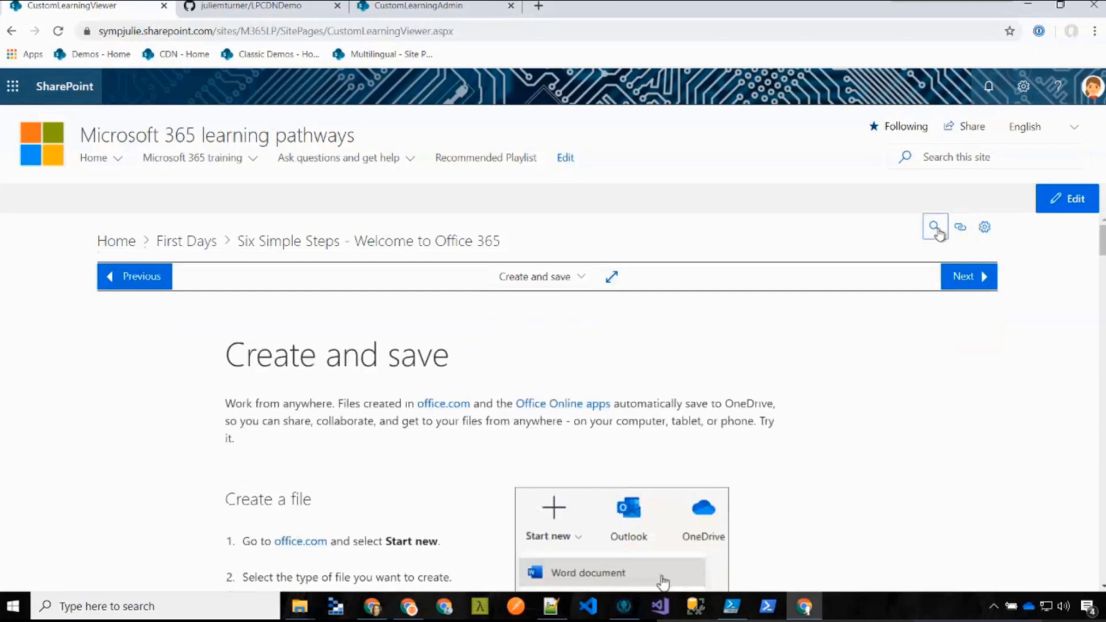
Search the learning viewer for "excel", check the playlist and asset results, clear the search and return to the viewer's home page
click(935, 227)
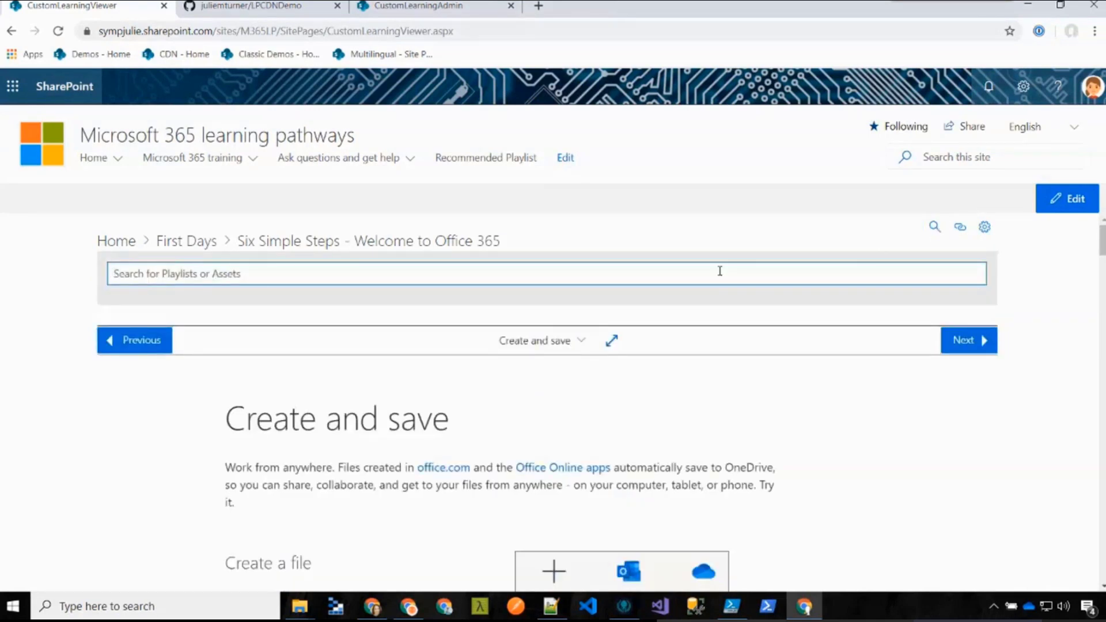
text(excel)
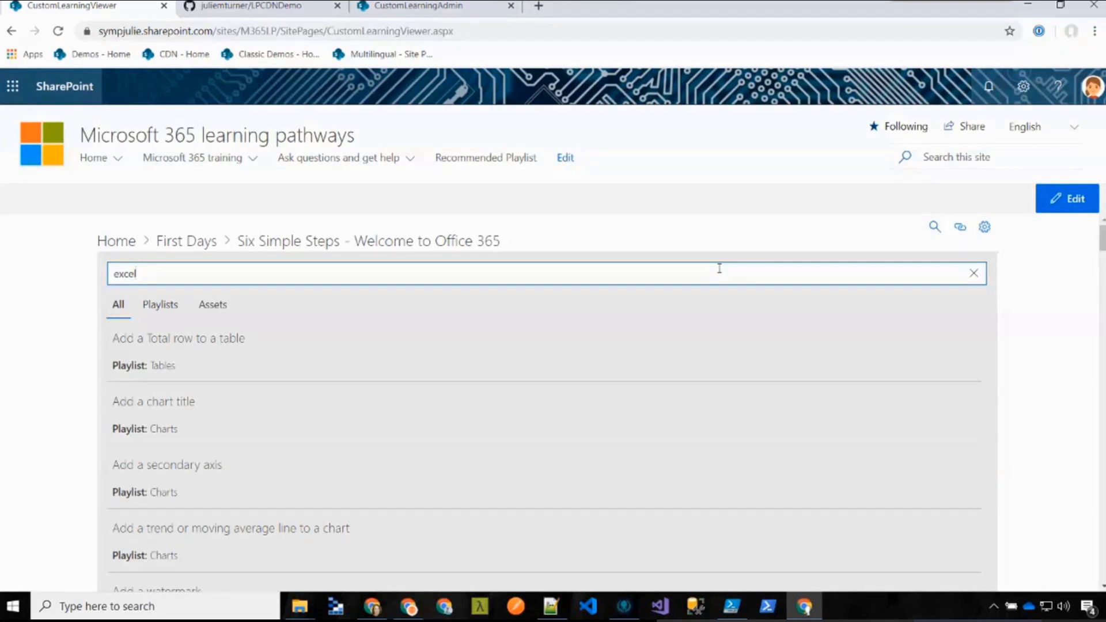
click(167, 311)
click(214, 307)
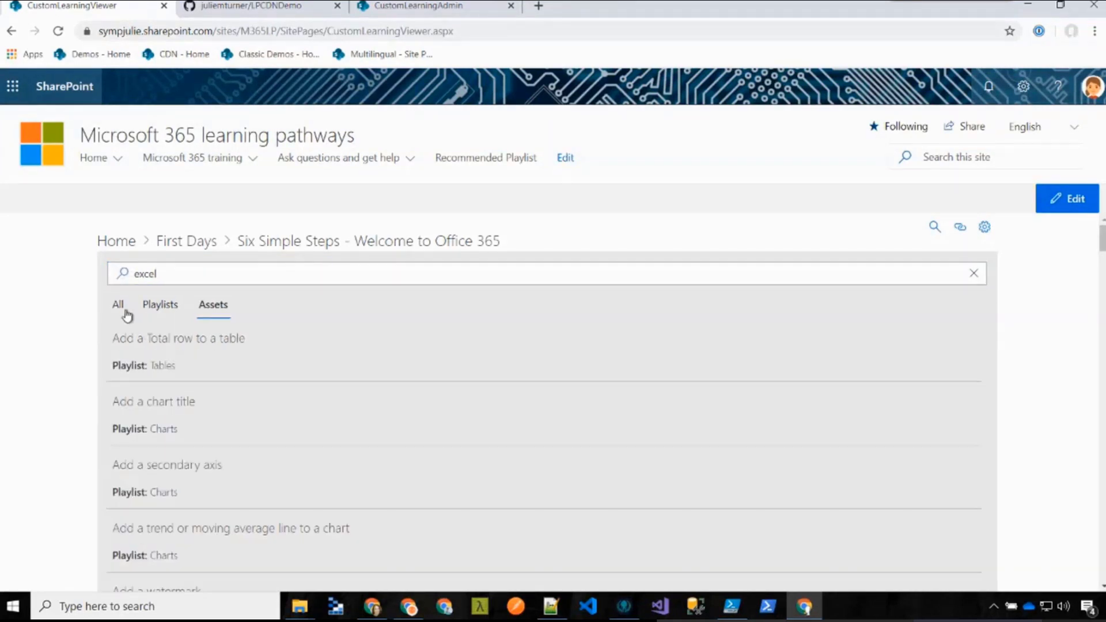
click(118, 308)
click(974, 275)
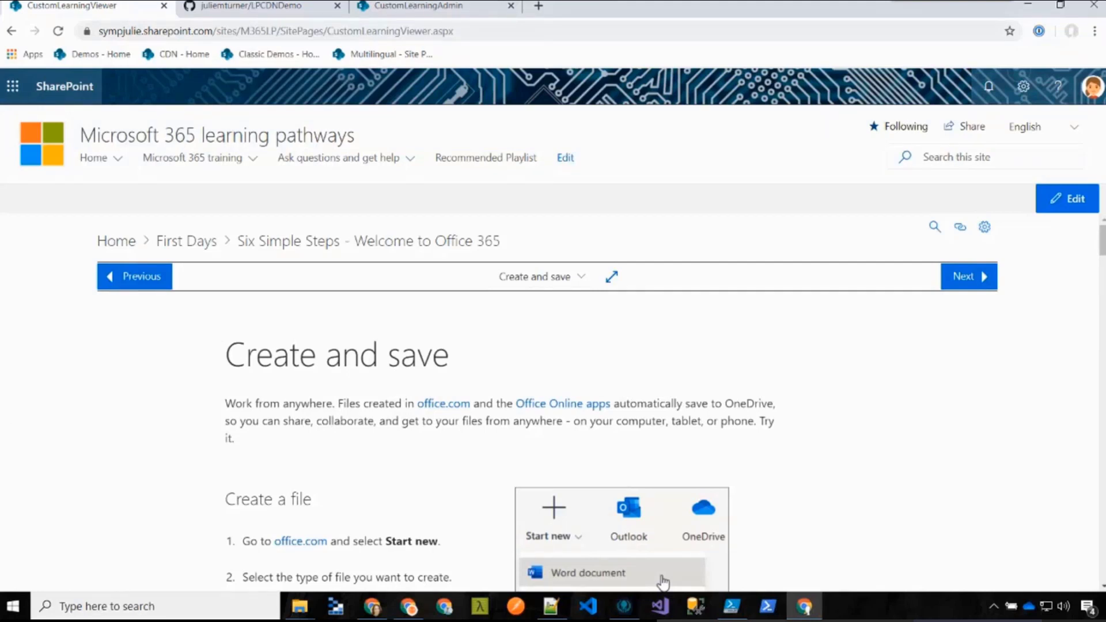
click(116, 243)
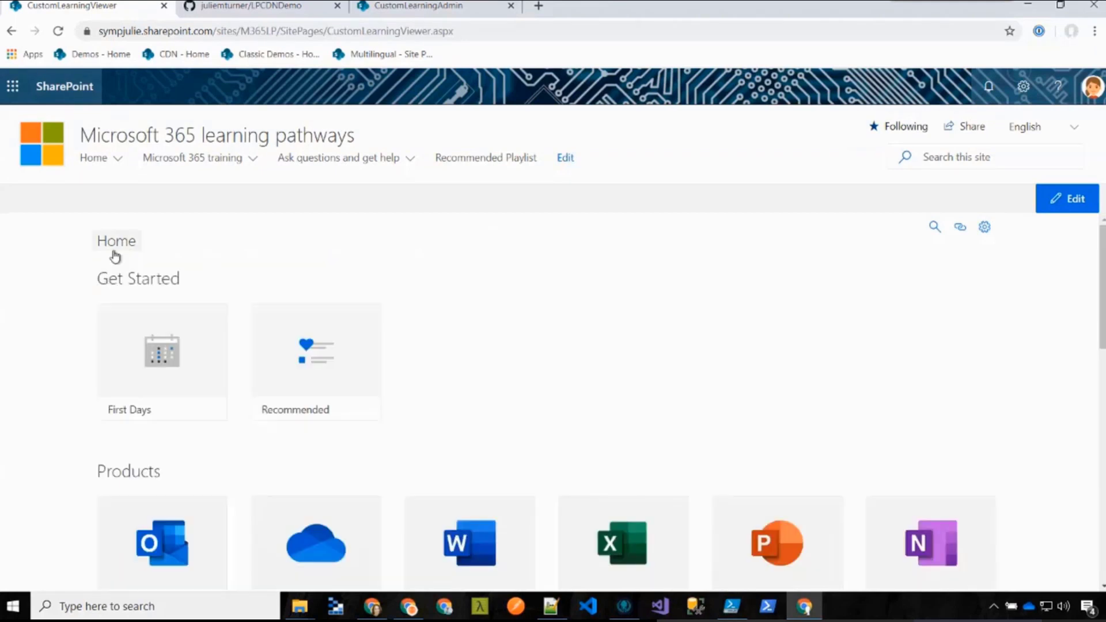
Create a new site page from the Blank template and name it "Demo multiple webparts"
click(1024, 87)
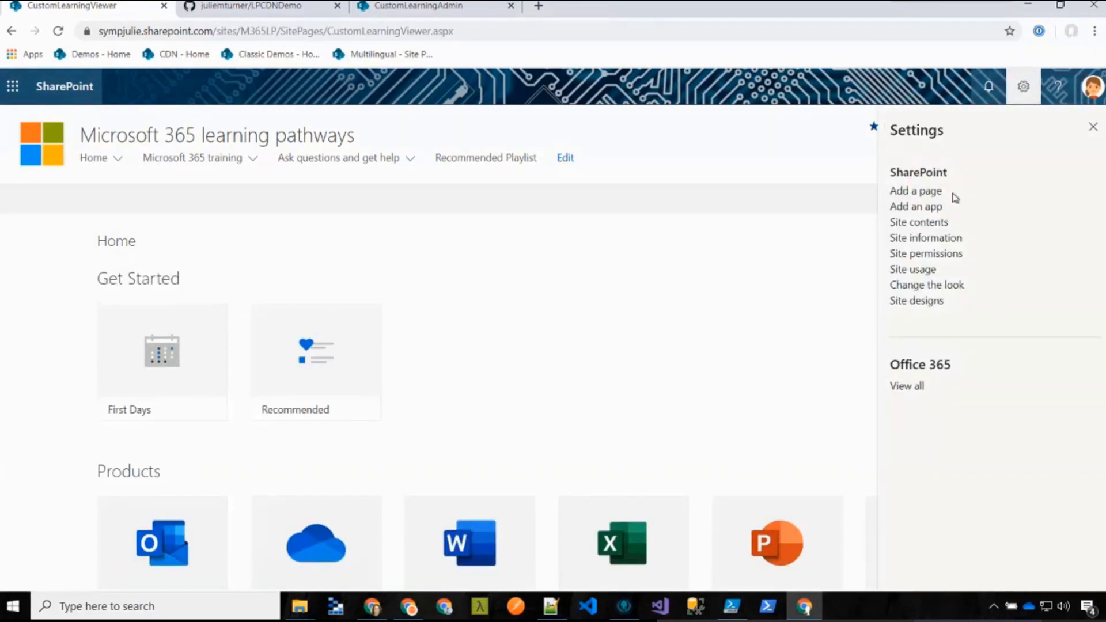
click(934, 193)
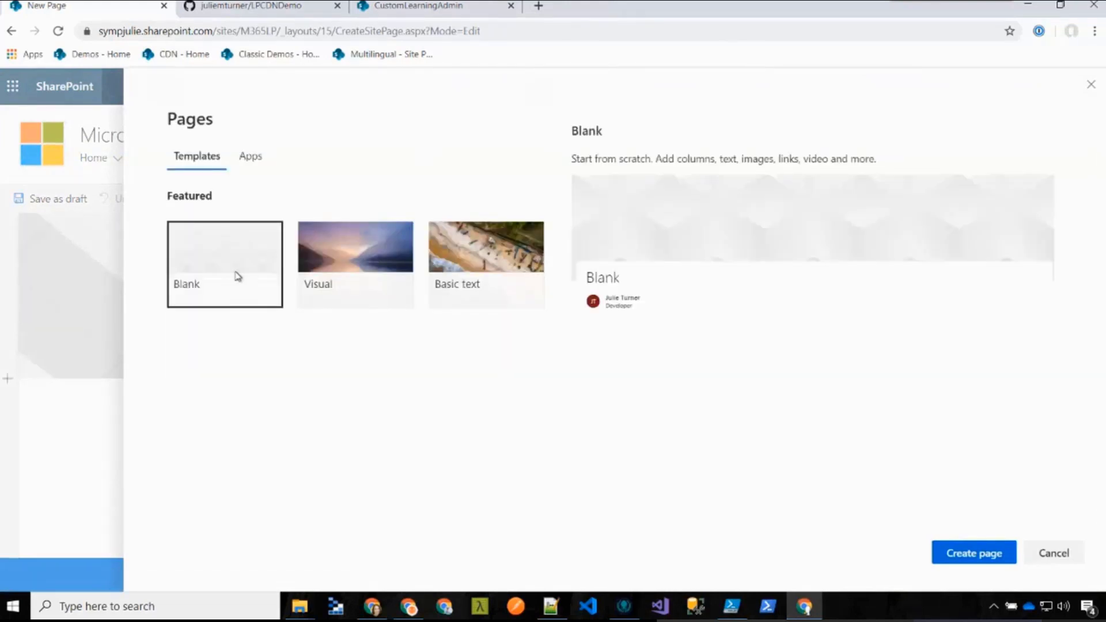
click(968, 555)
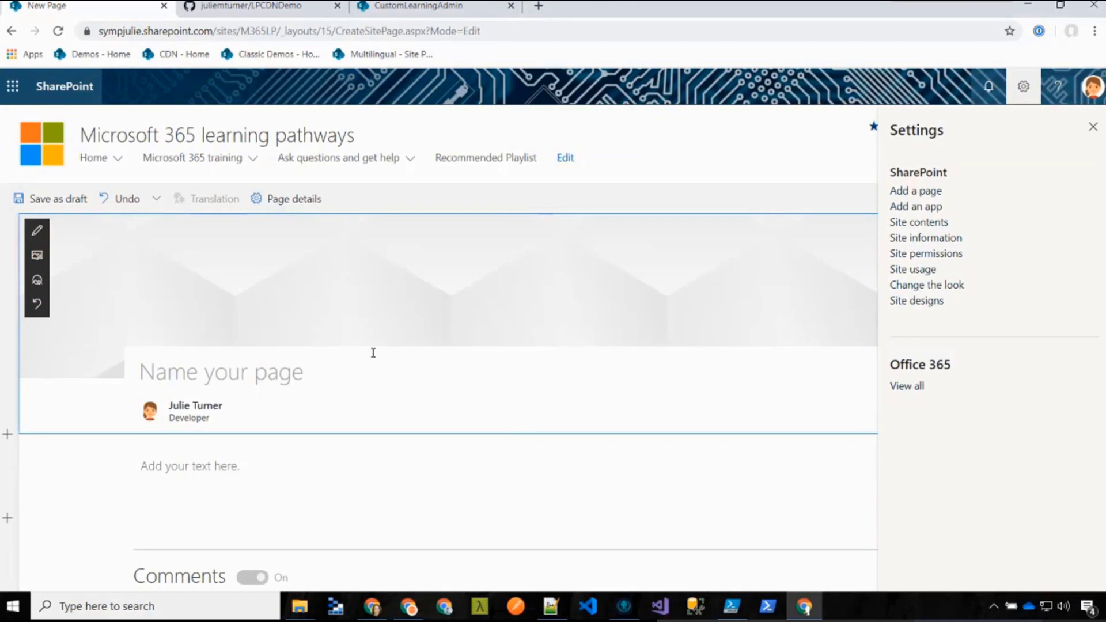
text(Demo mul)
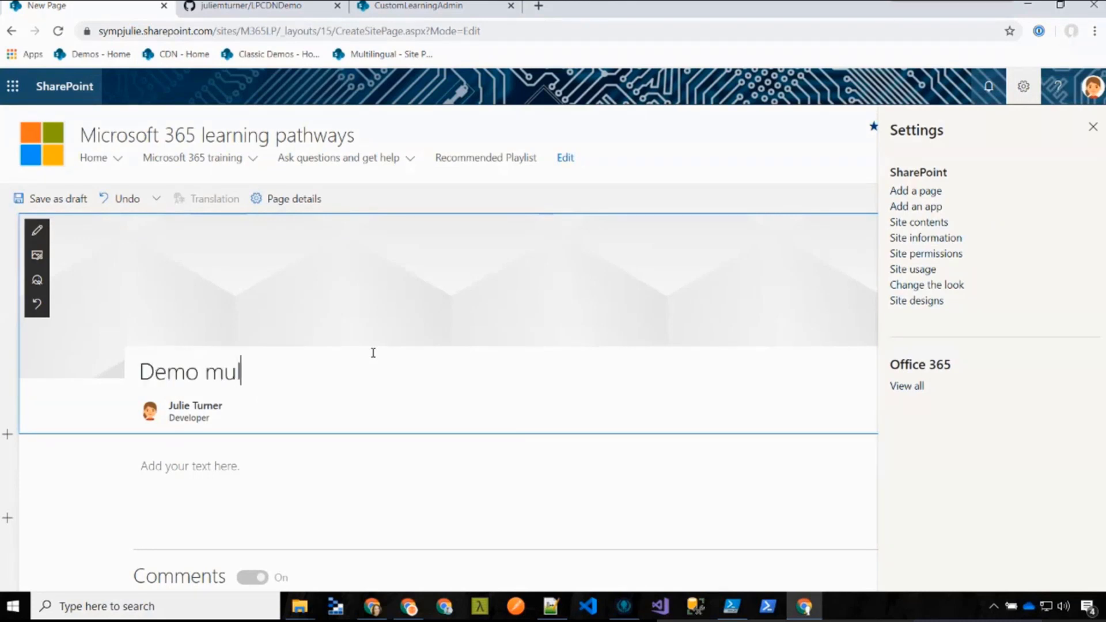
text(tiple webparts)
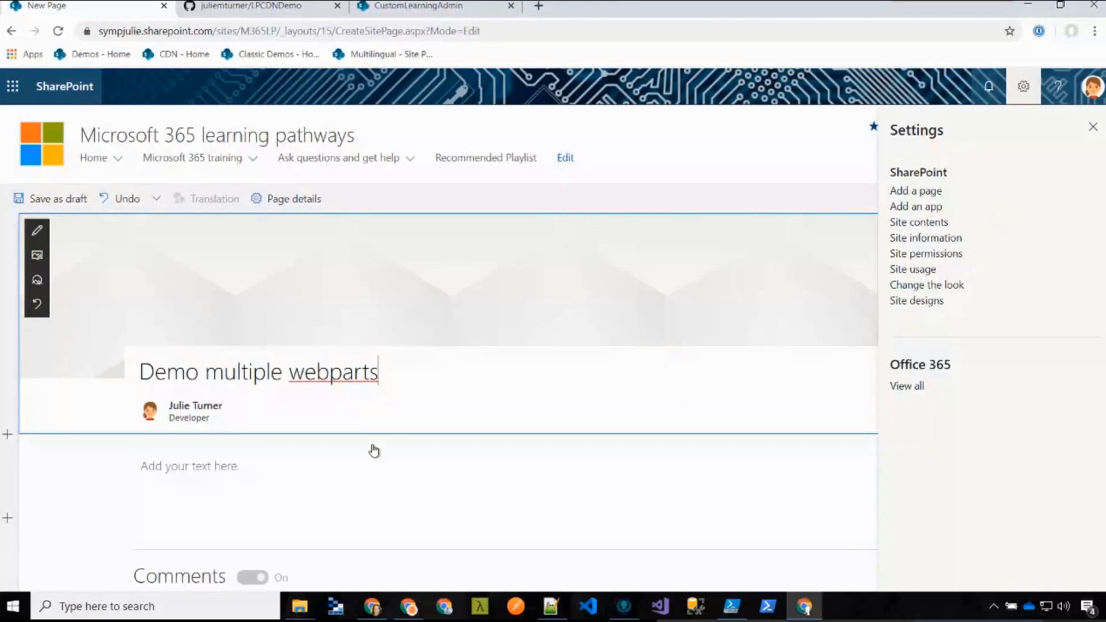
Set the page's title area background to the recent image Office_Training
mouse_move(375, 451)
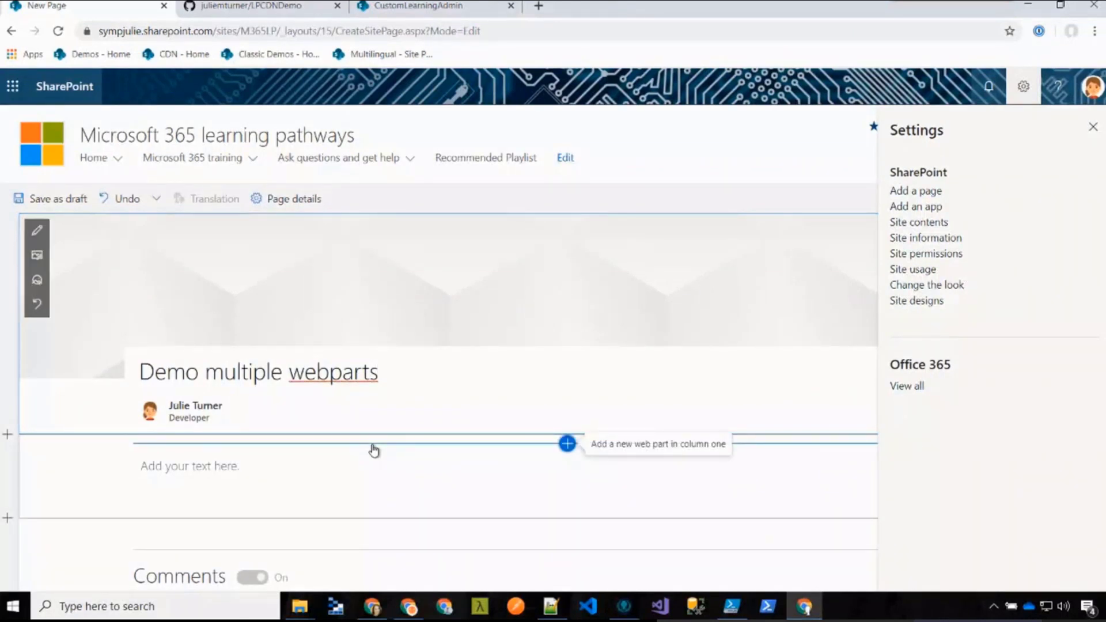
click(37, 255)
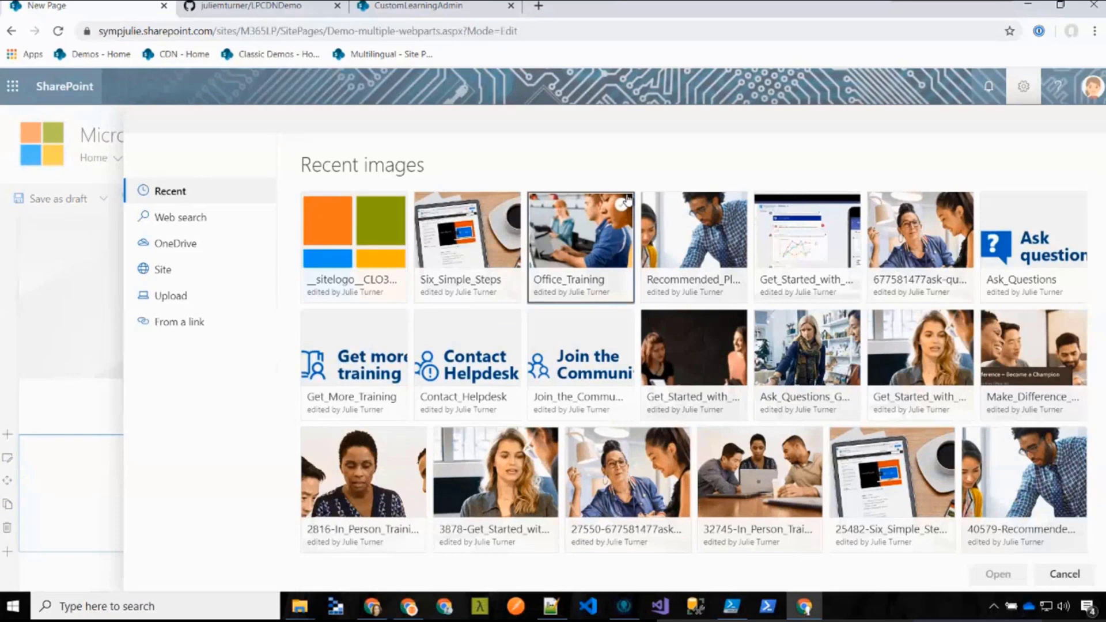
click(625, 202)
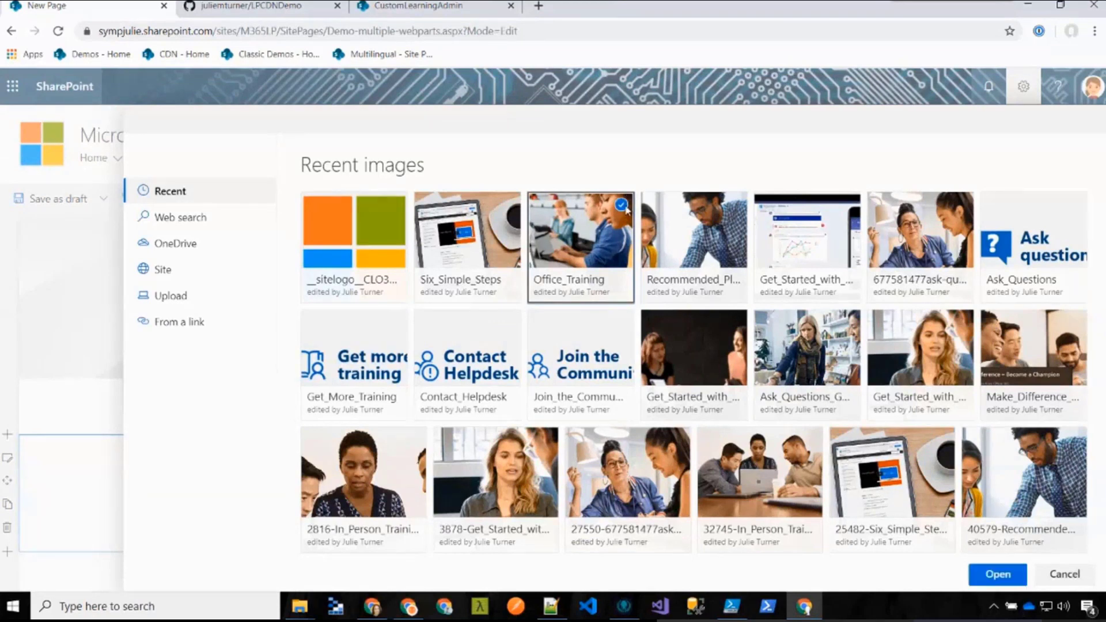
click(1001, 570)
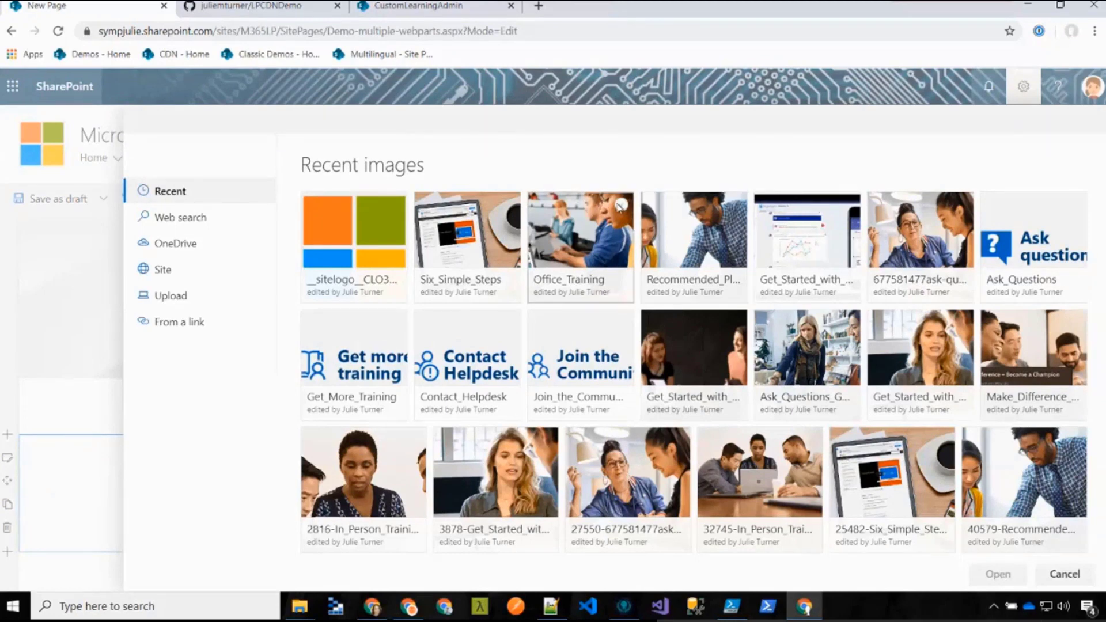
click(621, 204)
click(1018, 574)
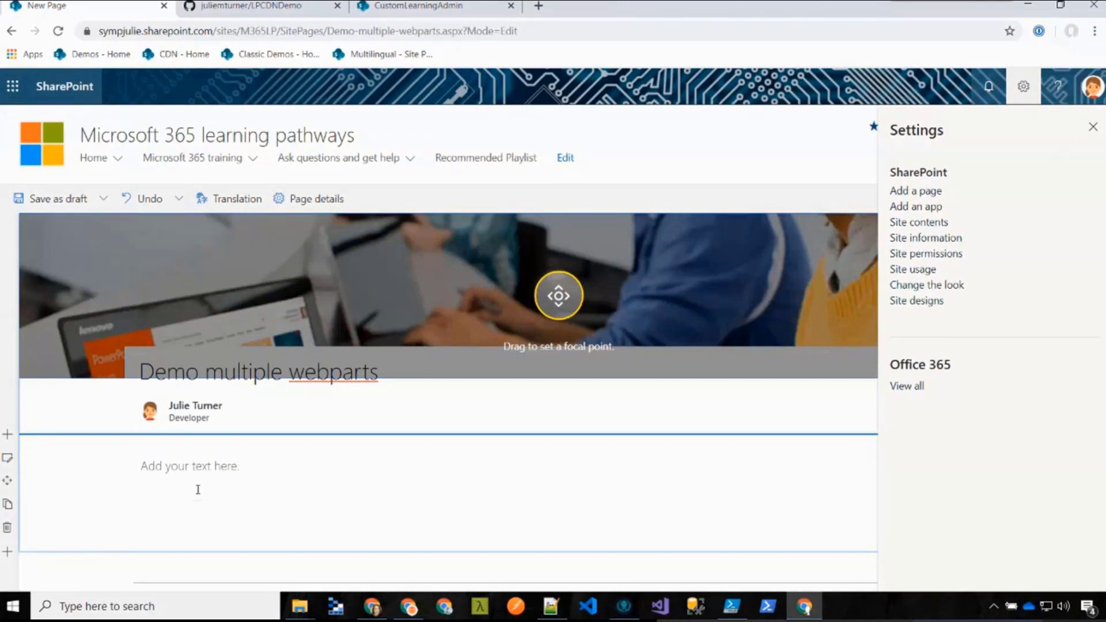
Adjust the header image's focal point so the laptop and typing hands are framed, and close the site settings
drag(404, 271, 620, 214)
click(518, 215)
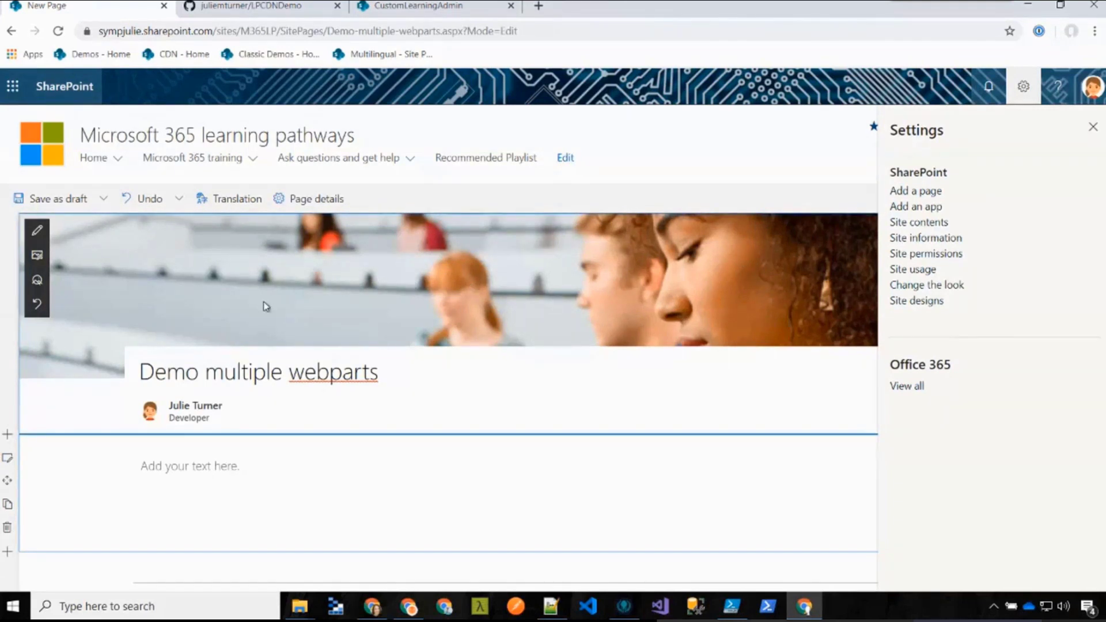
click(38, 283)
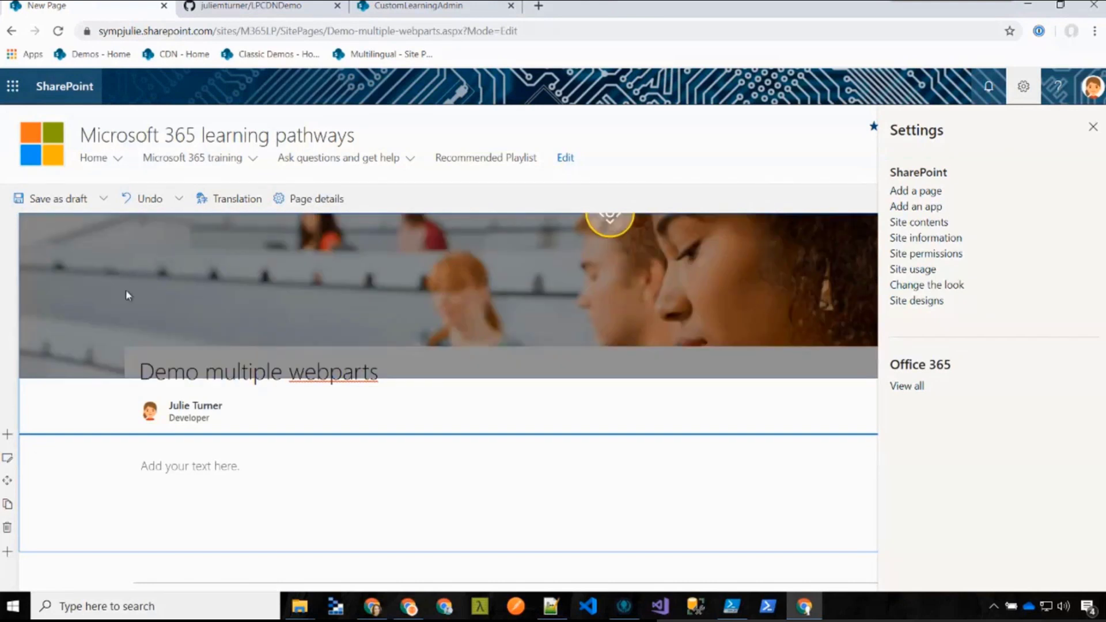
drag(618, 223, 399, 334)
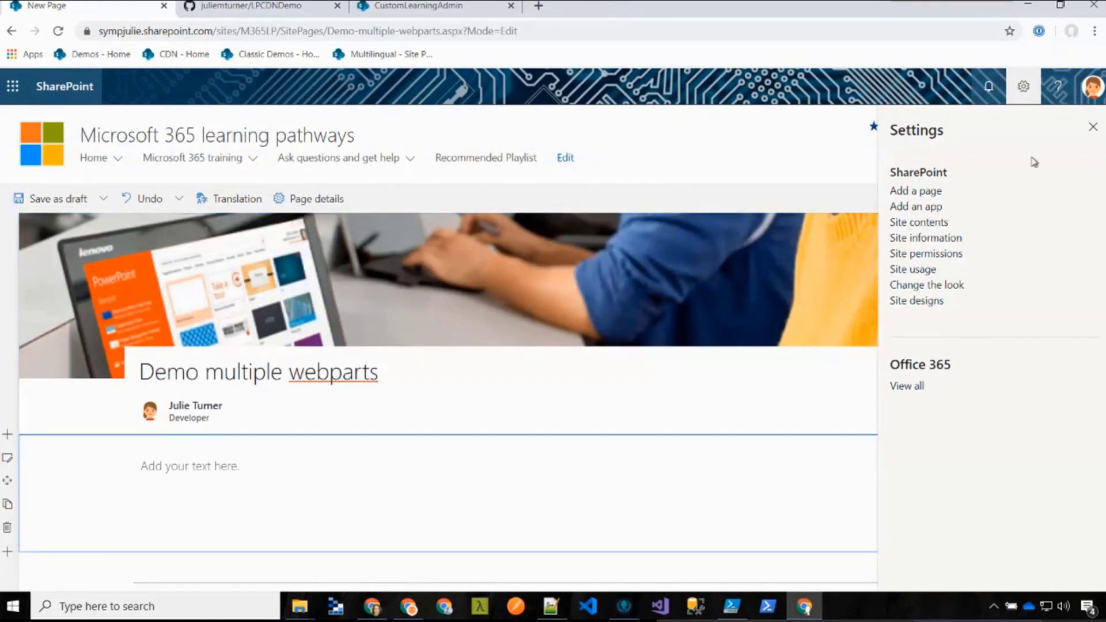
click(1095, 128)
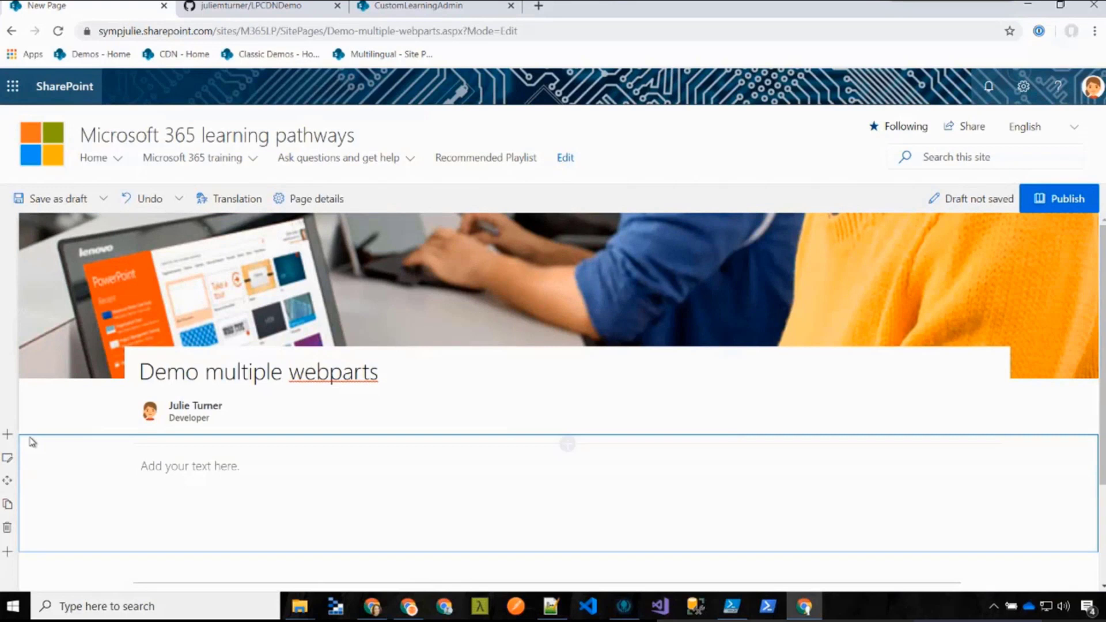
Add a two-column section above the text section and insert the Microsoft 365 learning pathways web part in its first column
click(8, 434)
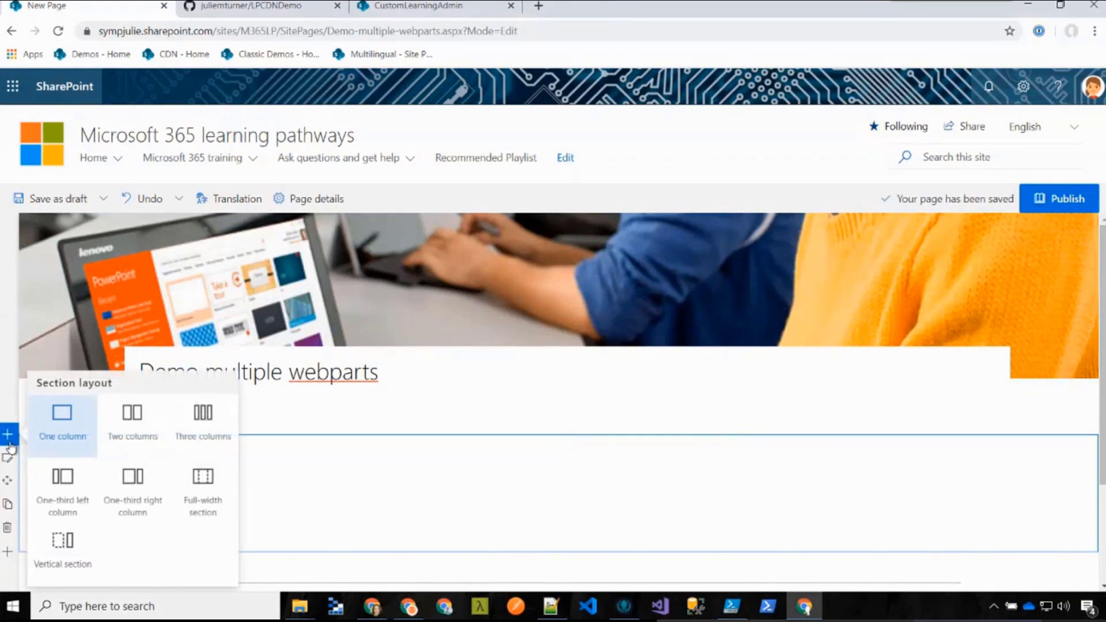
click(130, 447)
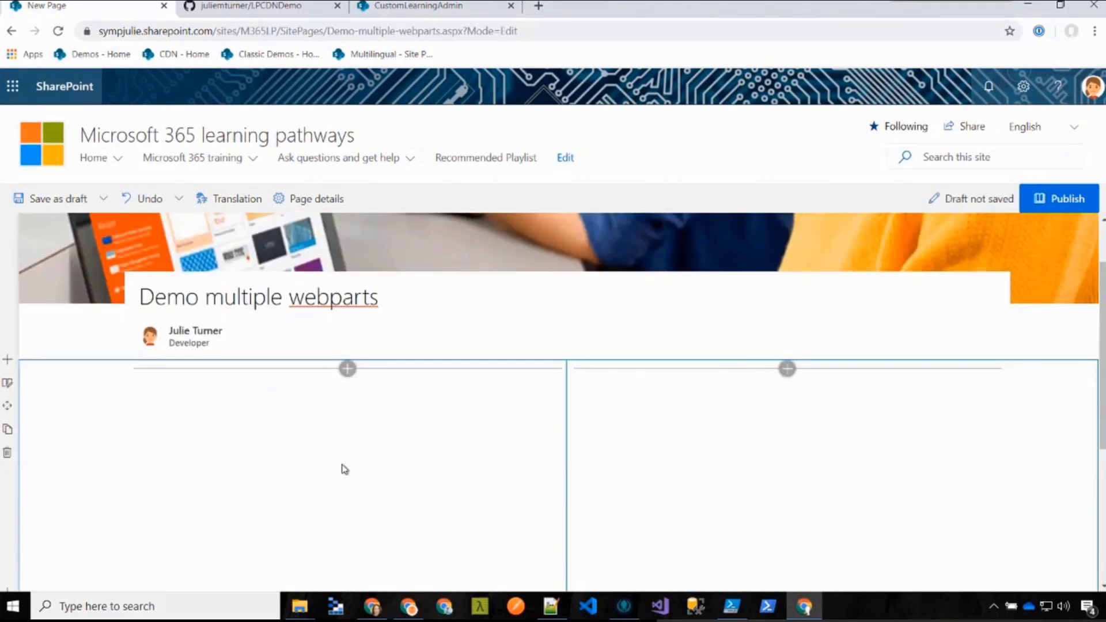
scroll(344, 449, down, 1)
click(348, 296)
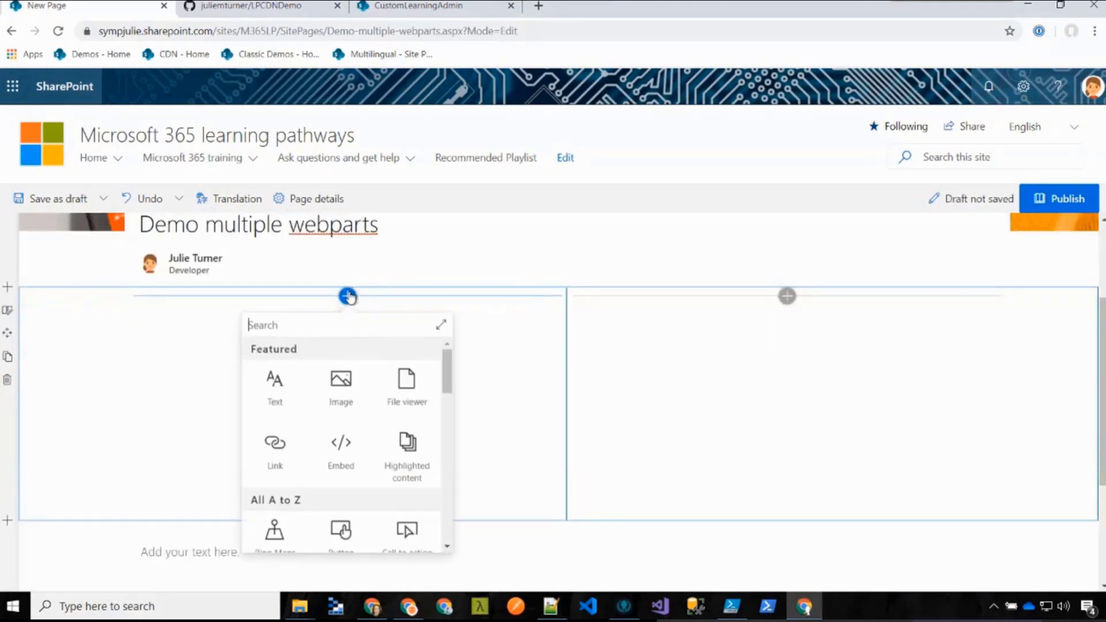
text(learn)
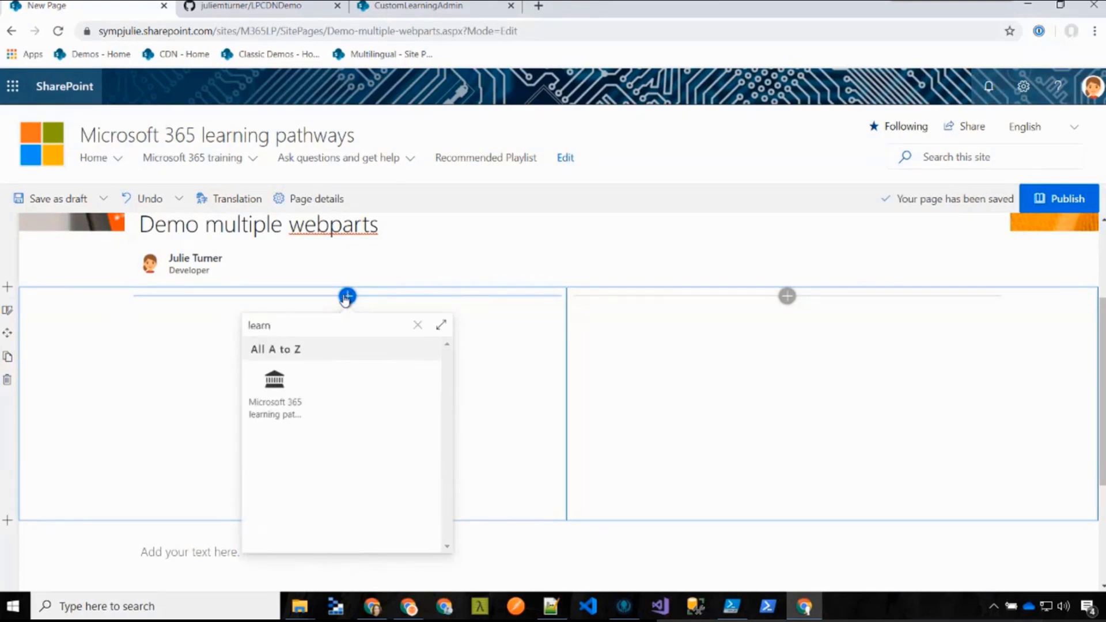
click(293, 391)
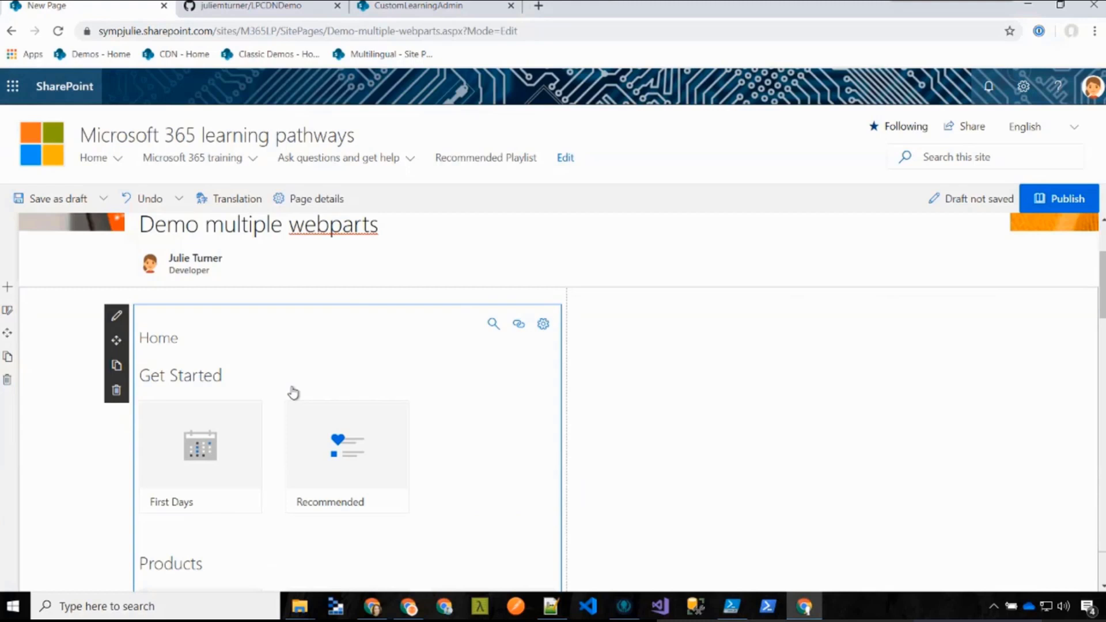
Filter the first column's learning pathways web part by Sub-Category to Outlook
click(117, 317)
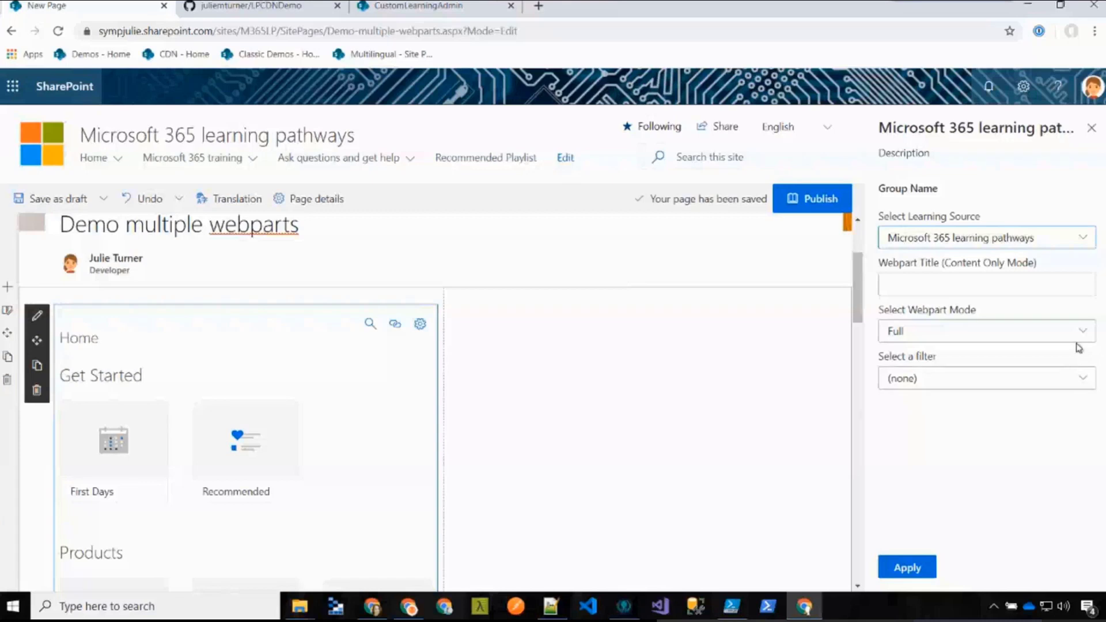
click(1080, 382)
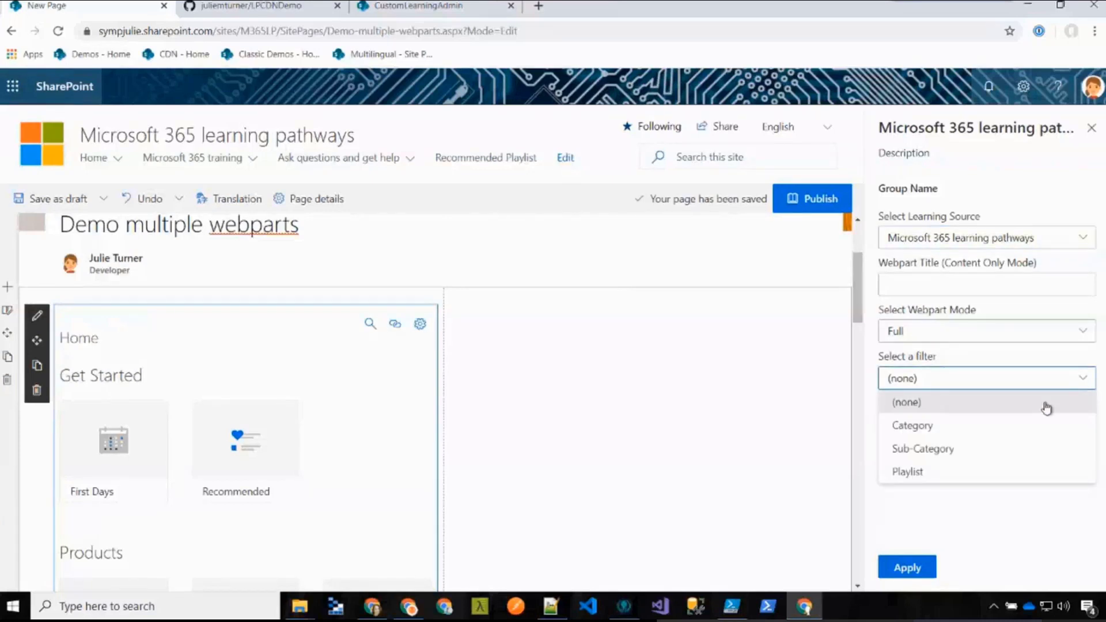
click(954, 450)
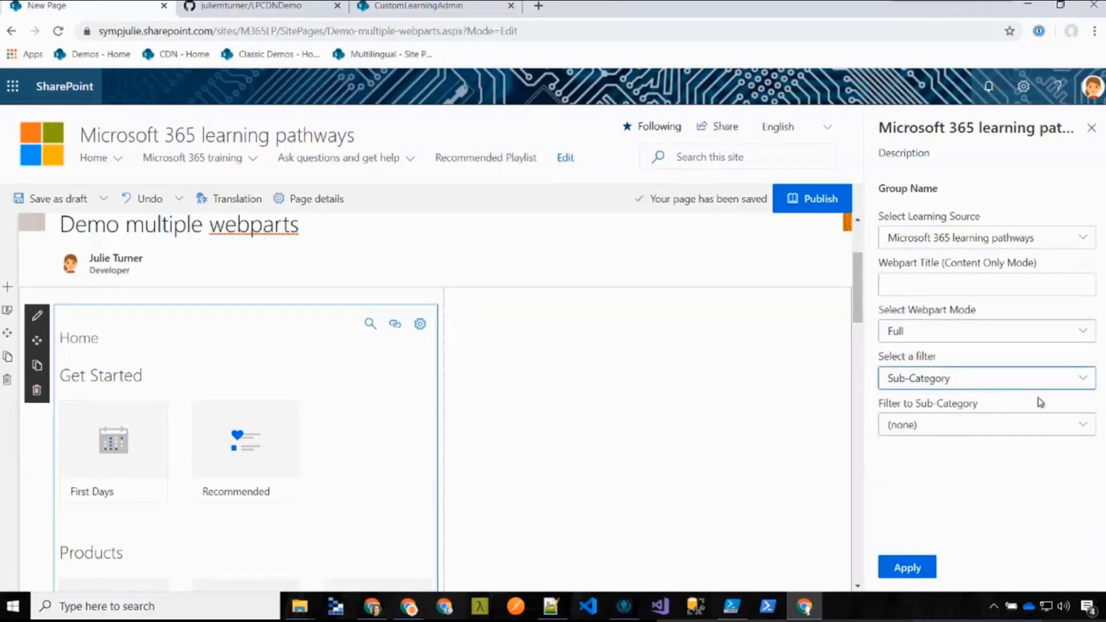
click(1061, 429)
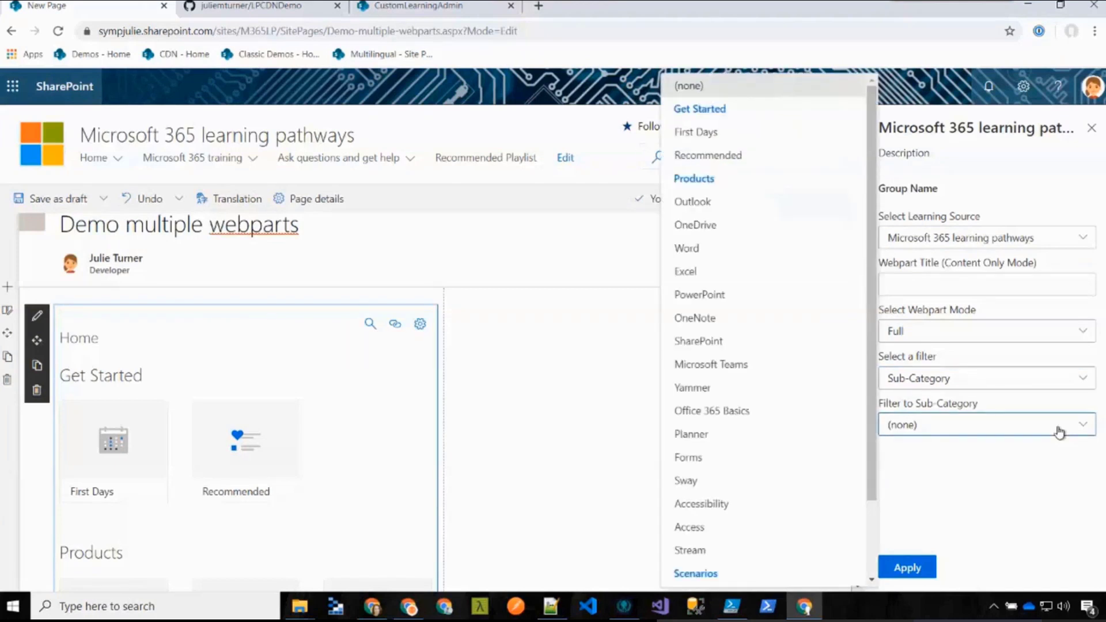
click(716, 202)
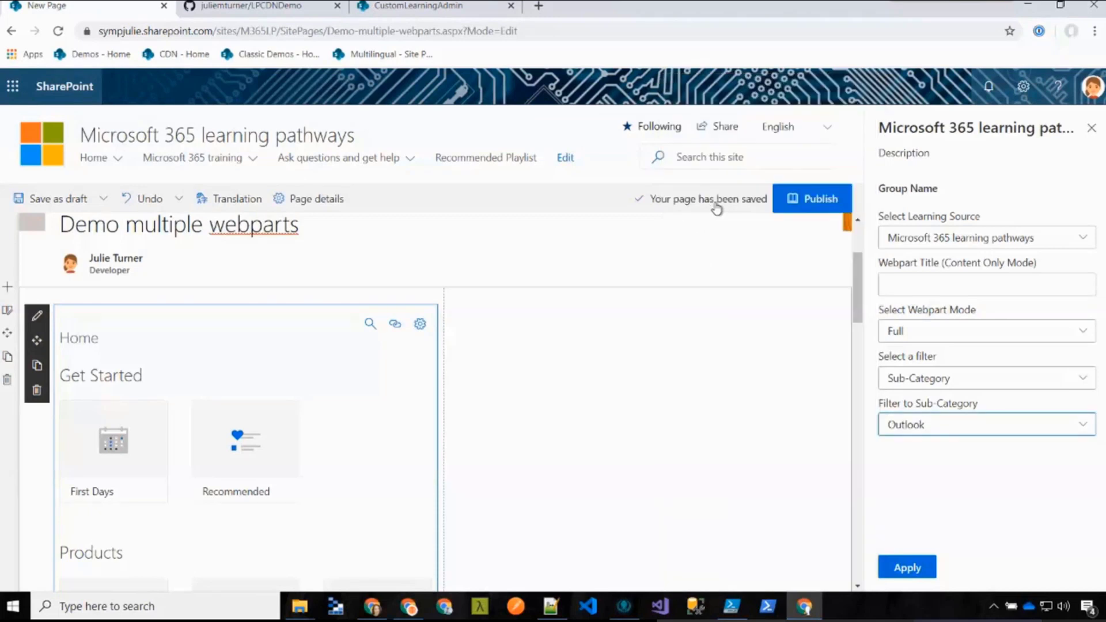
Set the web part's mode to Content Only, title it "Outlook" and apply the settings
click(1021, 330)
click(944, 381)
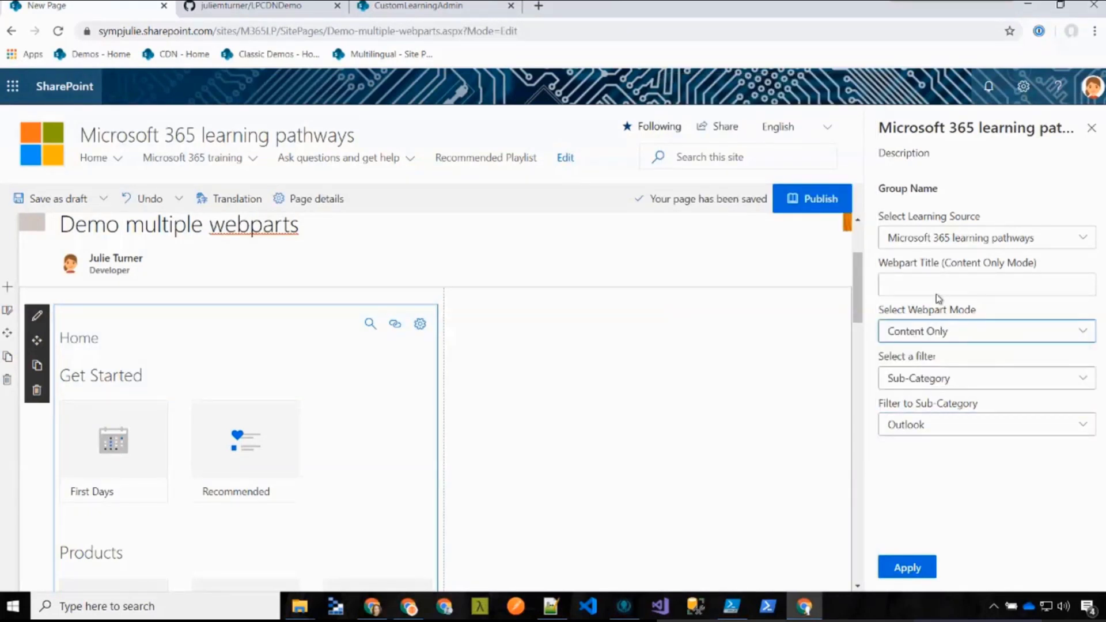
click(935, 286)
text(O)
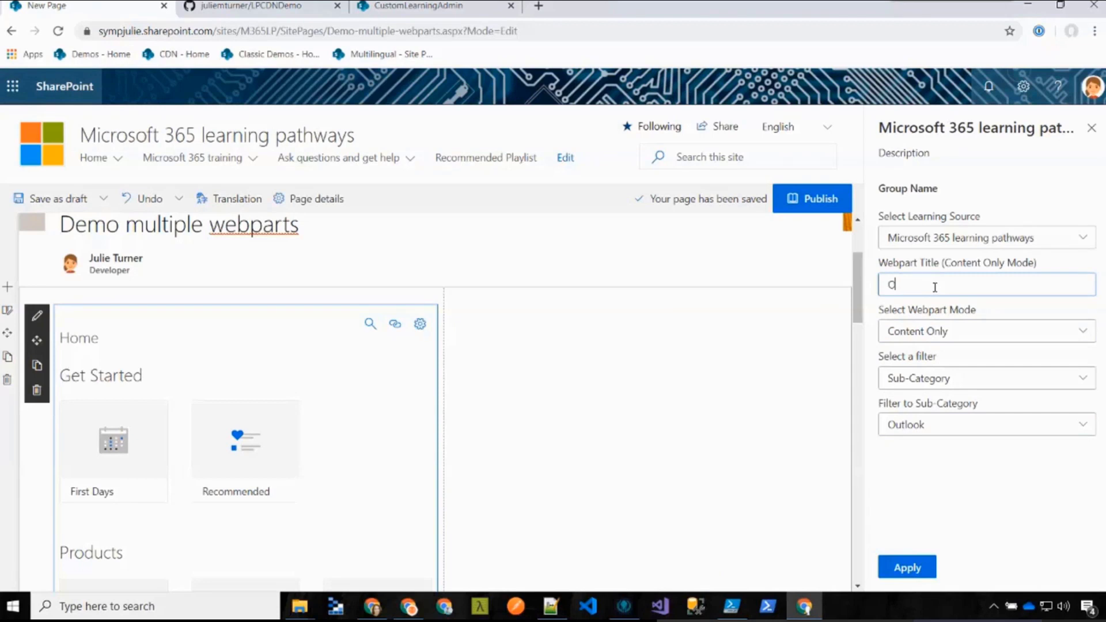
text(utlook)
click(917, 569)
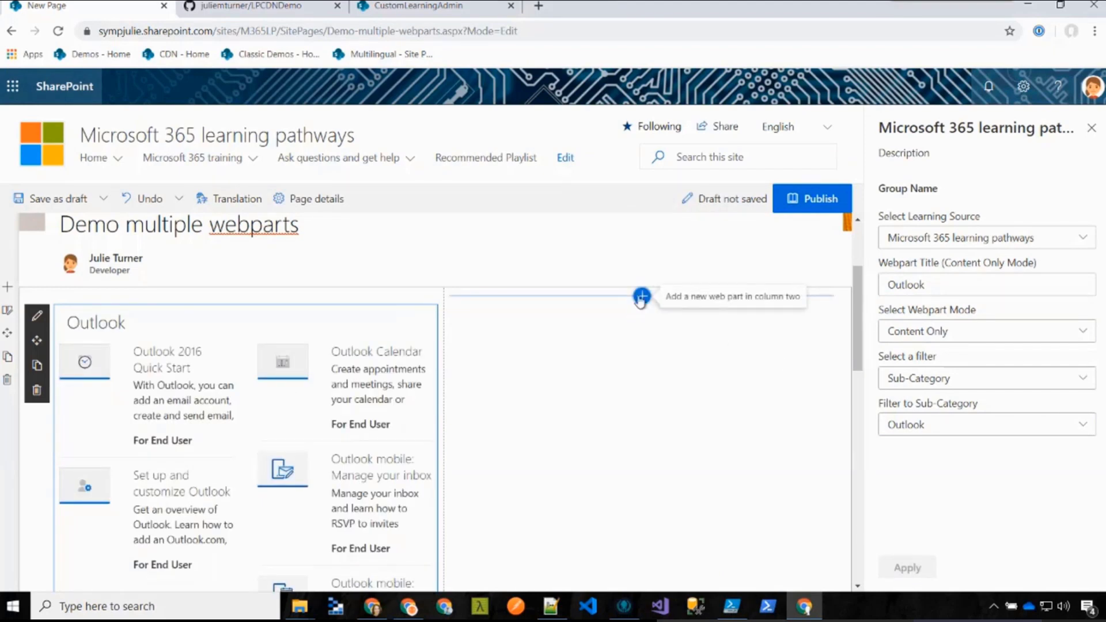
Insert another Microsoft 365 learning pathways web part in the second column of the section
click(641, 297)
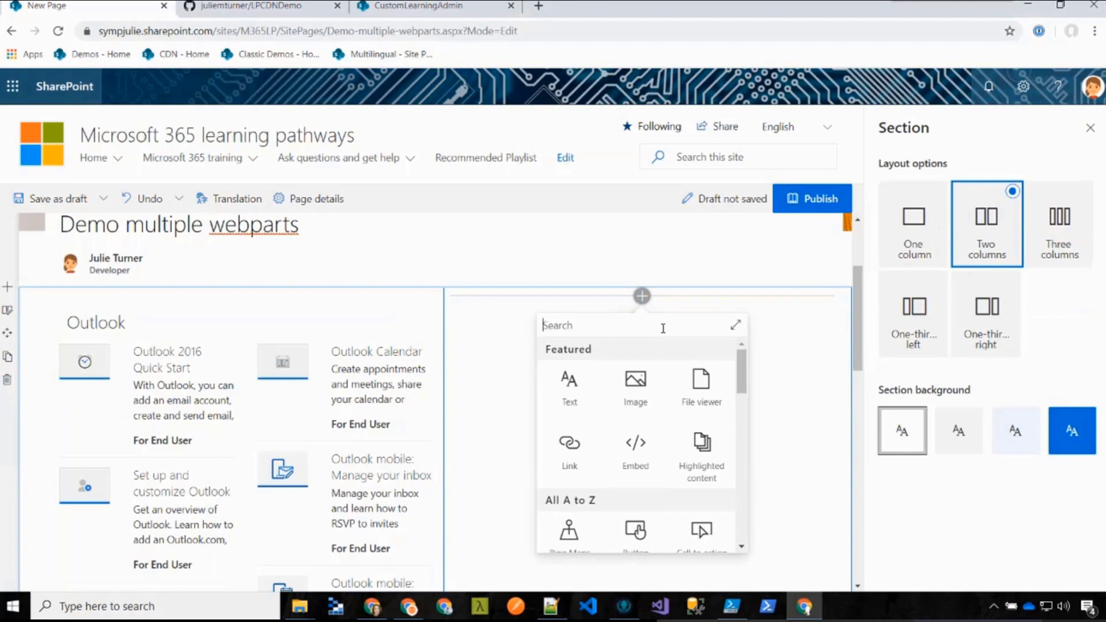
text(lear)
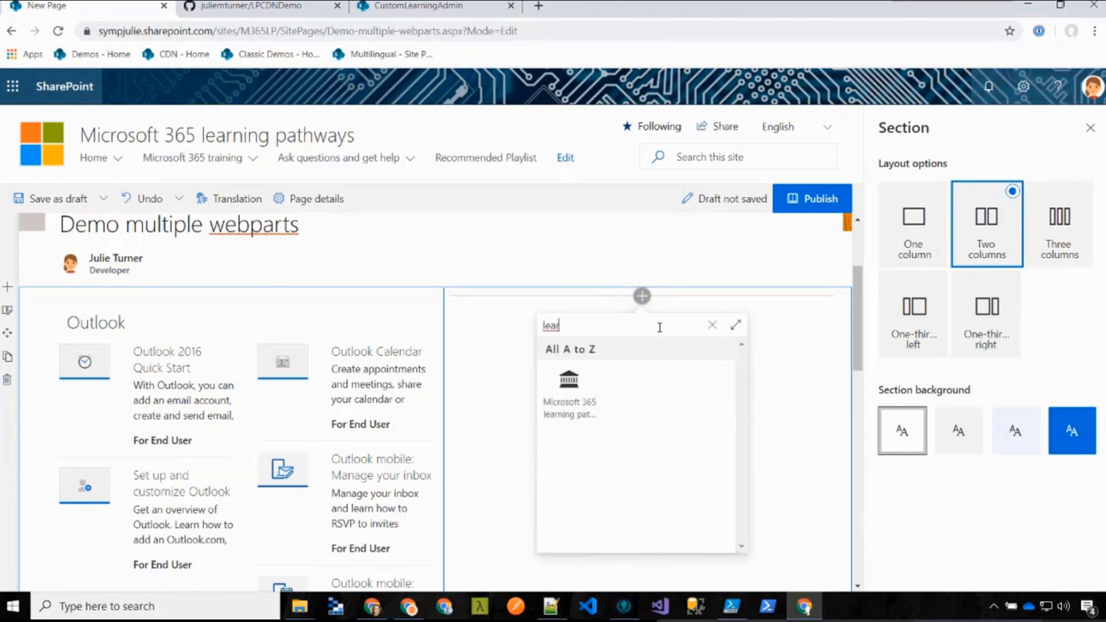
click(595, 407)
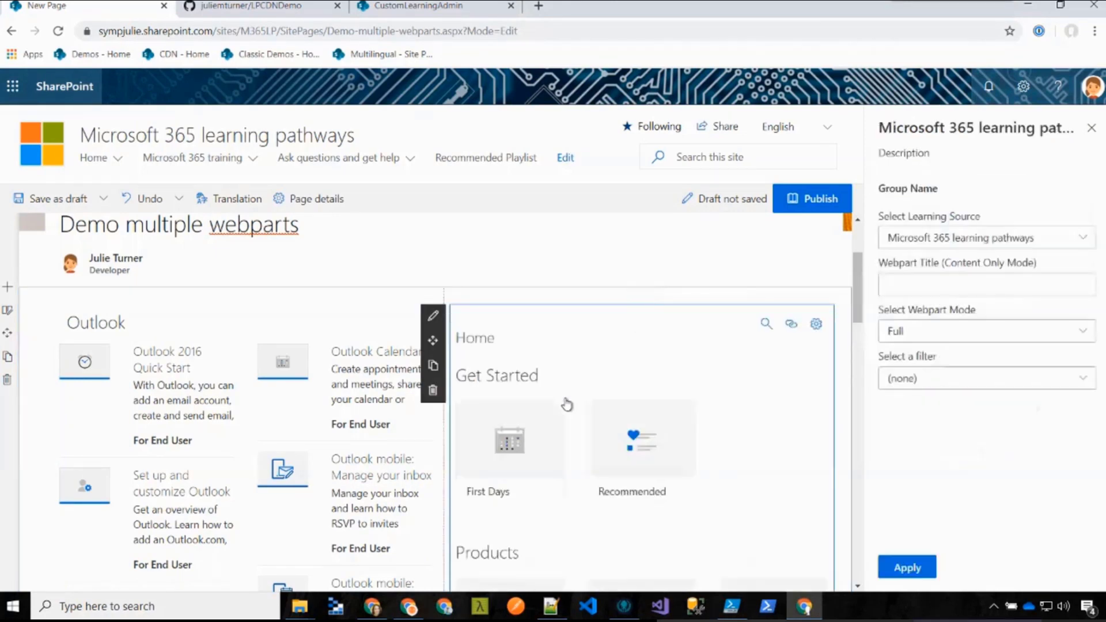
Title the second column's learning pathways web part "One Drive Learning" and set its mode to Content Only
click(433, 316)
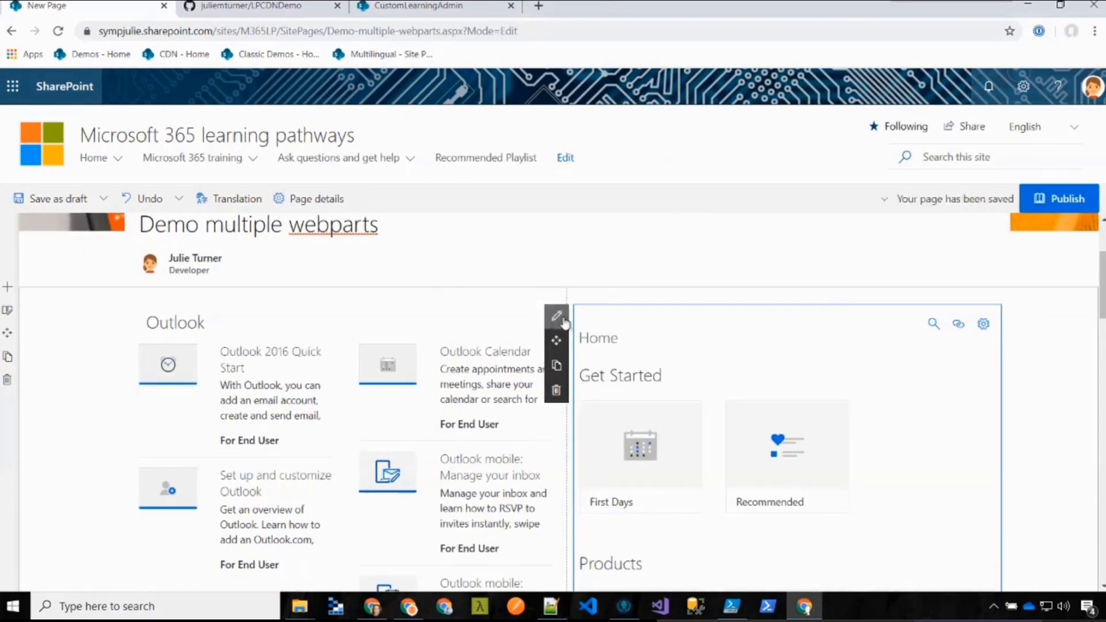
click(565, 320)
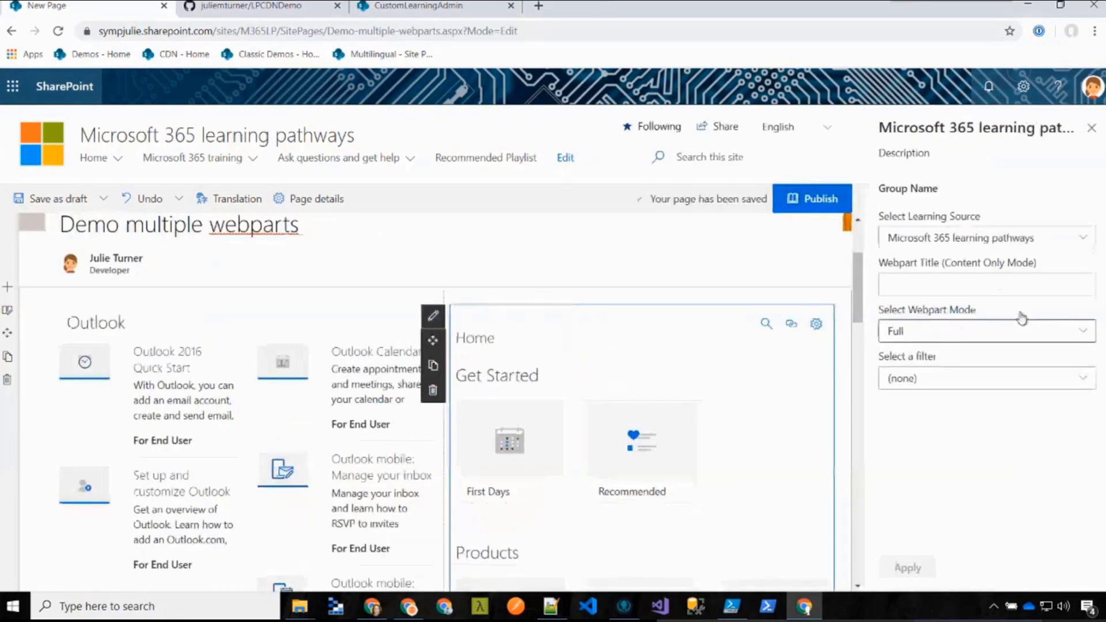
click(1025, 283)
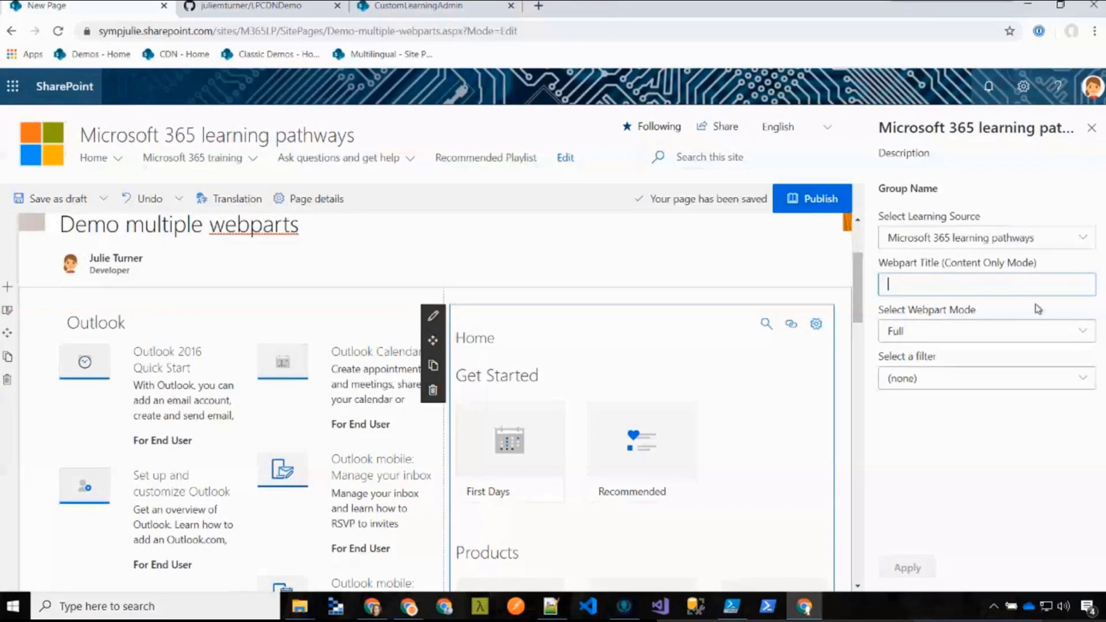
text(C)
text(ne )
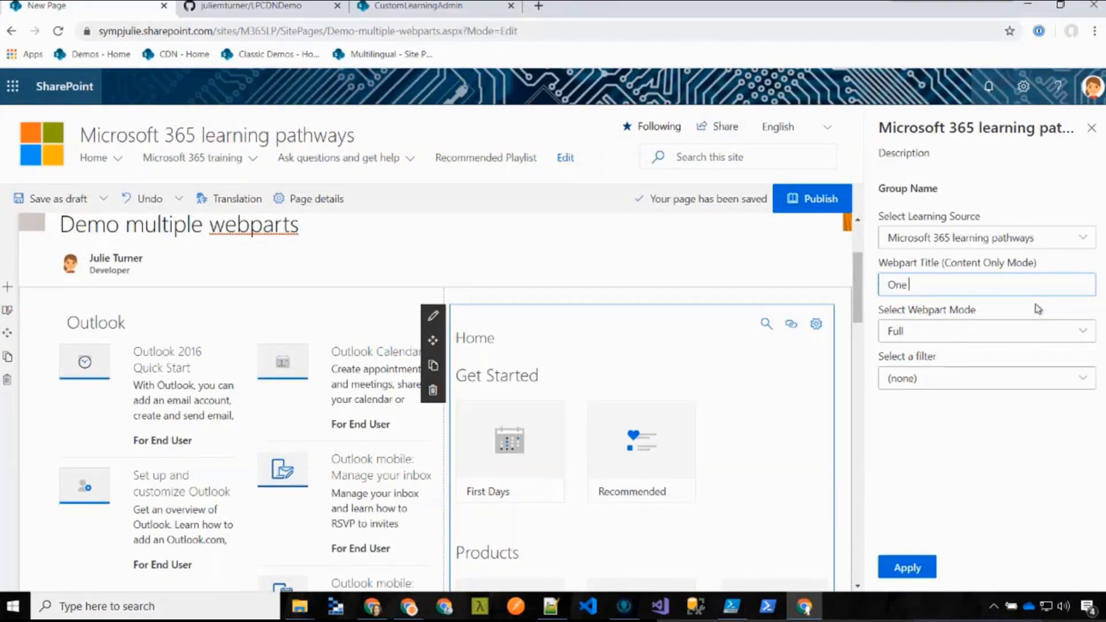
text(Drive Learning)
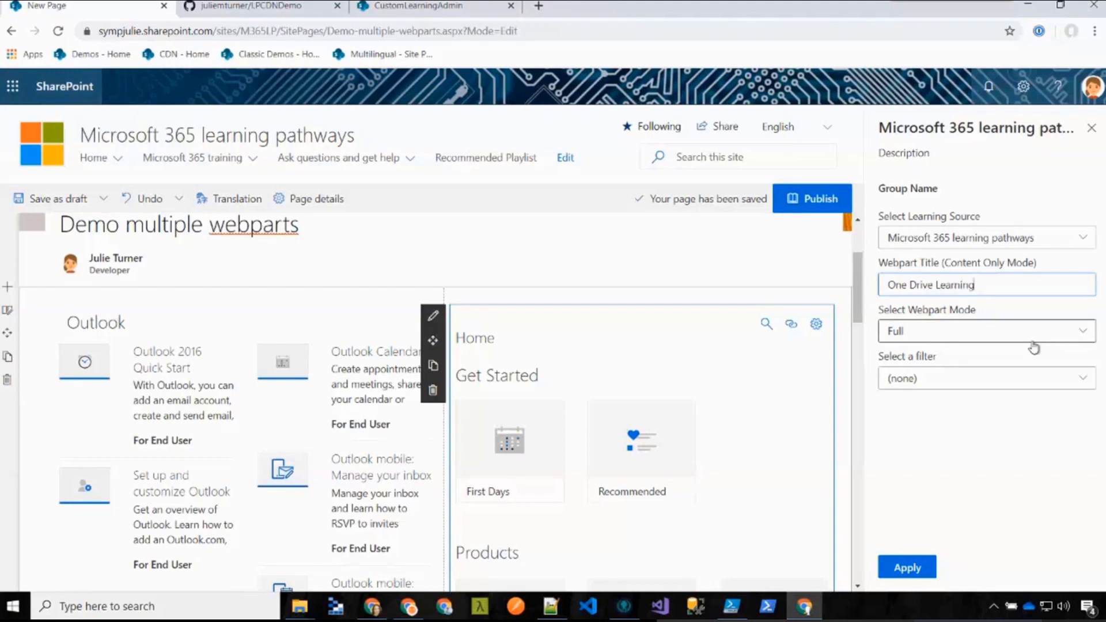
click(1034, 348)
click(946, 377)
Filter the second column's web part by Sub-Category to OneDrive and apply the settings
click(948, 377)
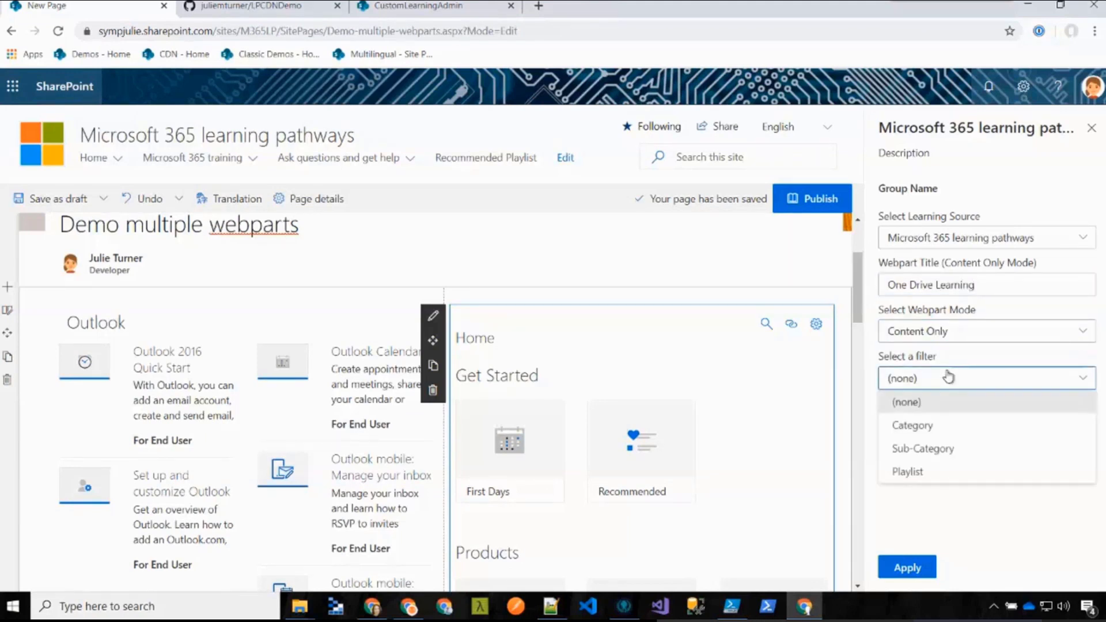
click(940, 448)
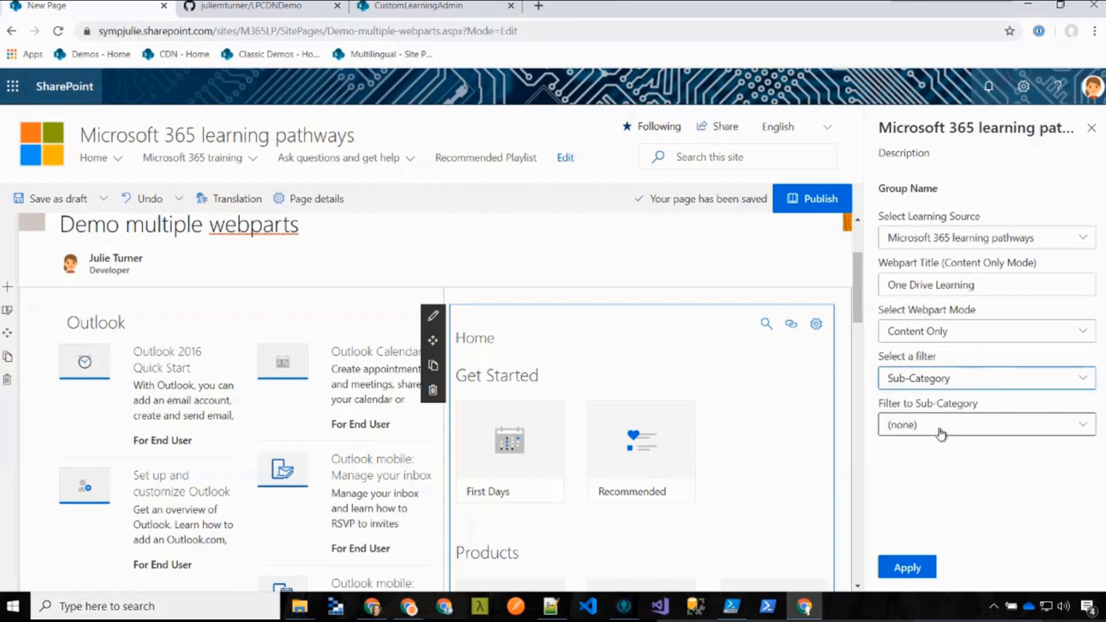
click(941, 431)
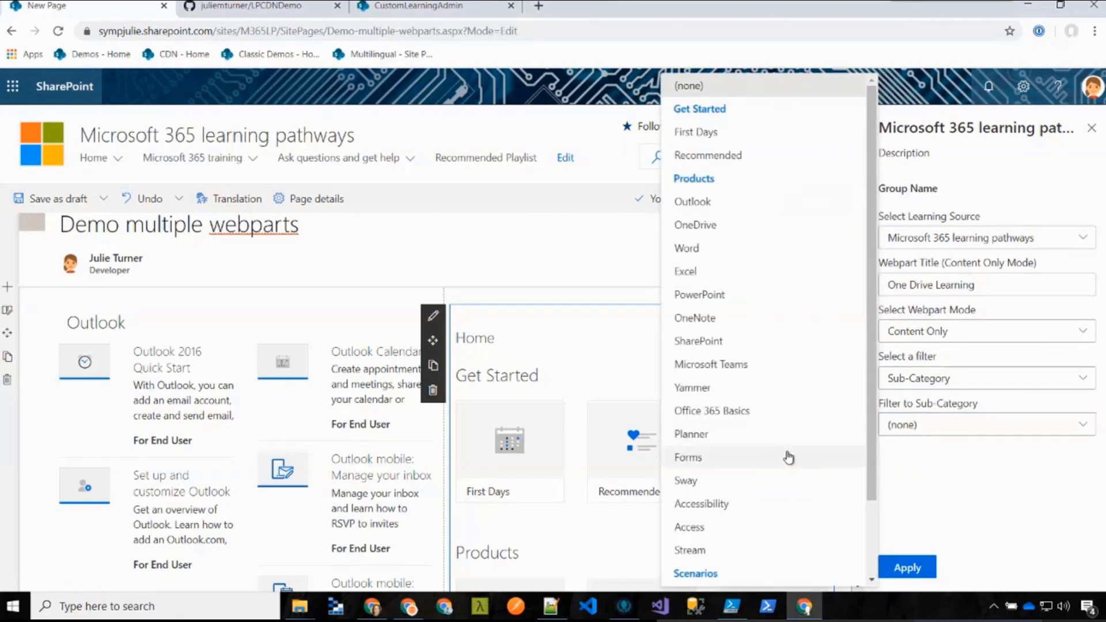
click(723, 226)
click(906, 571)
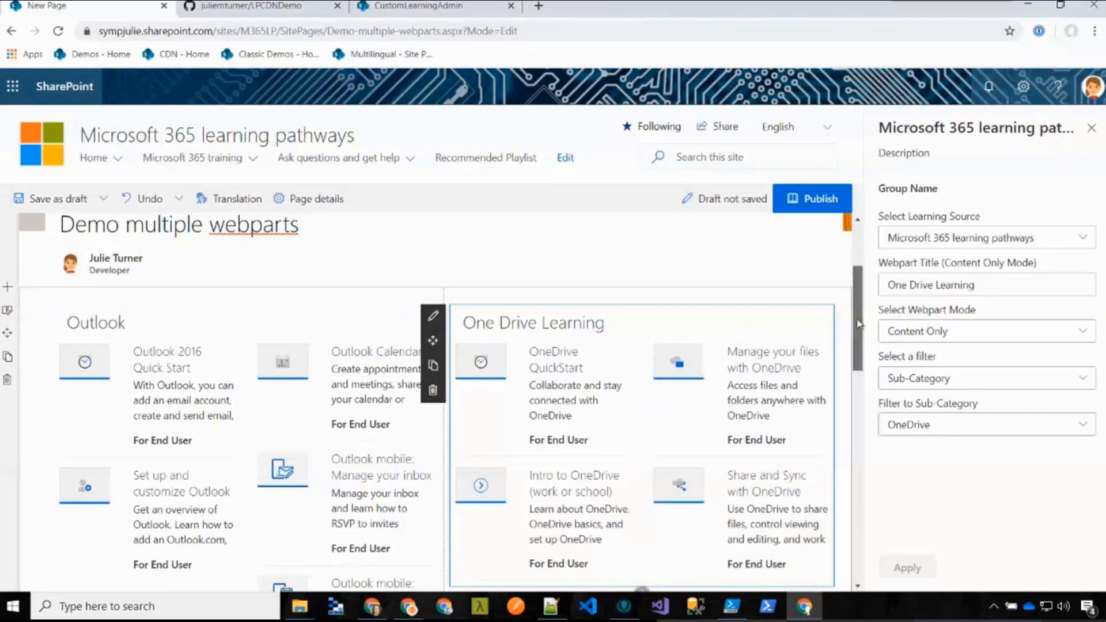
Delete the empty text web part from the one-column section below the two columns
drag(859, 323, 859, 509)
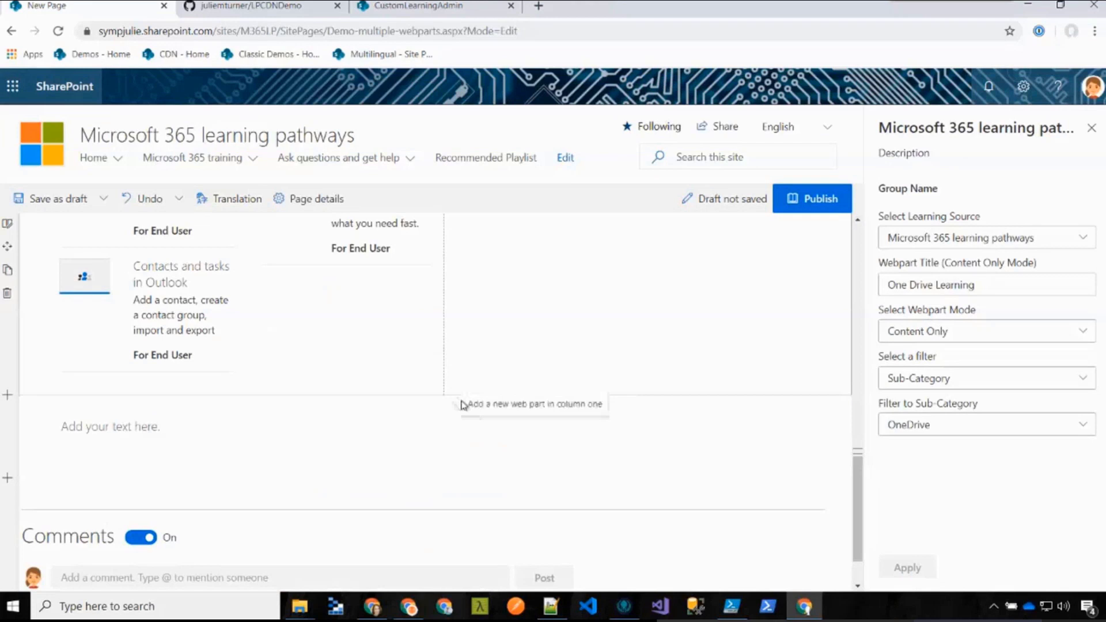
click(75, 439)
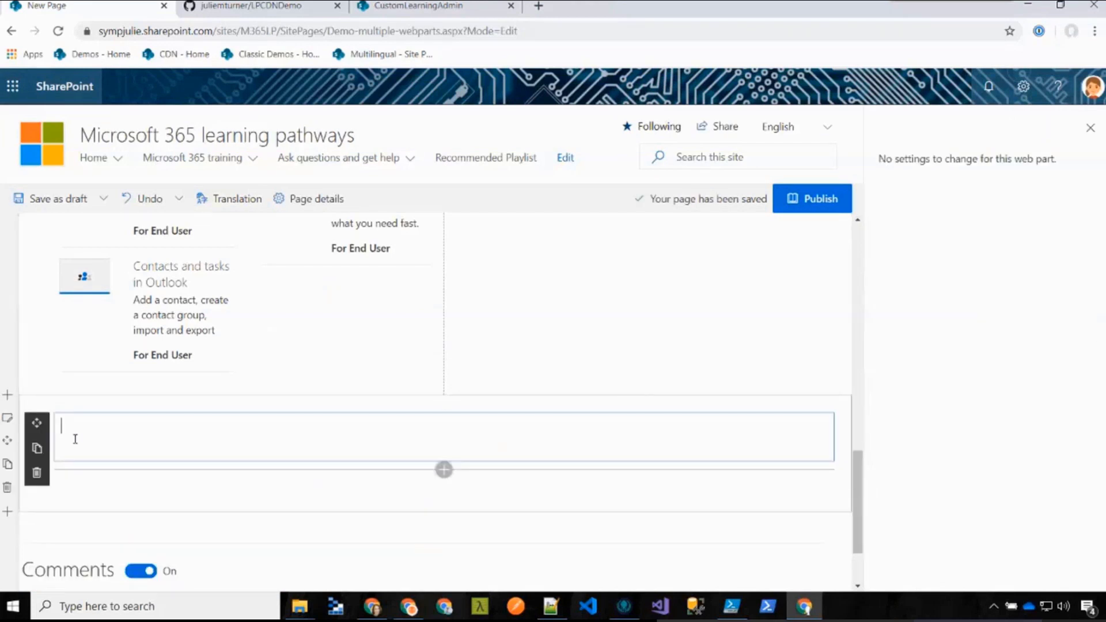
click(35, 473)
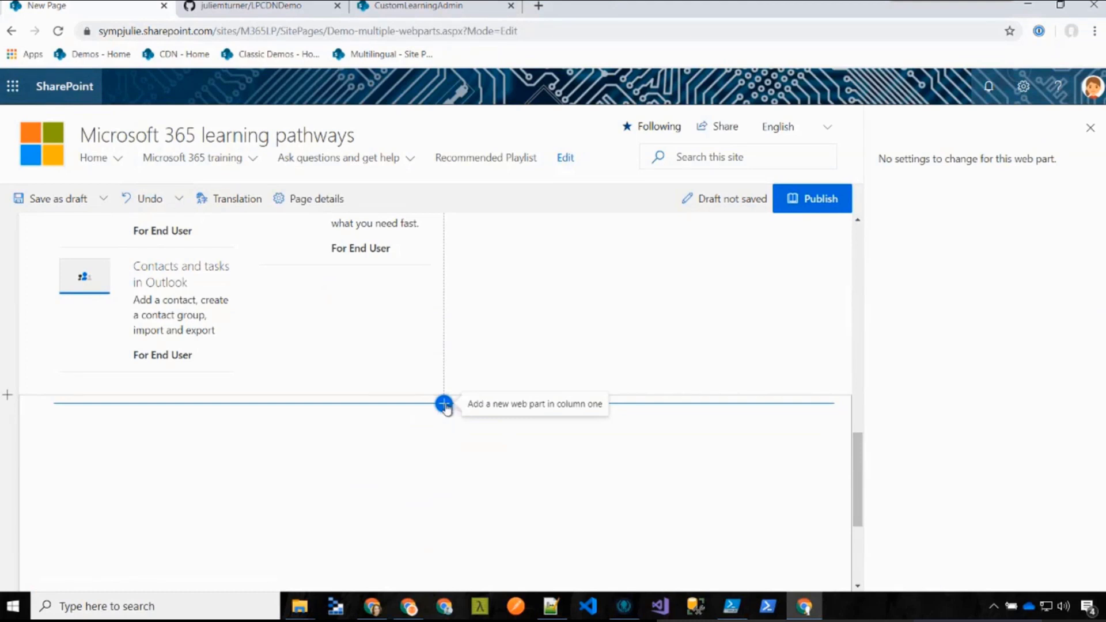
Insert a Microsoft 365 learning pathways web part in the emptied one-column section
click(444, 405)
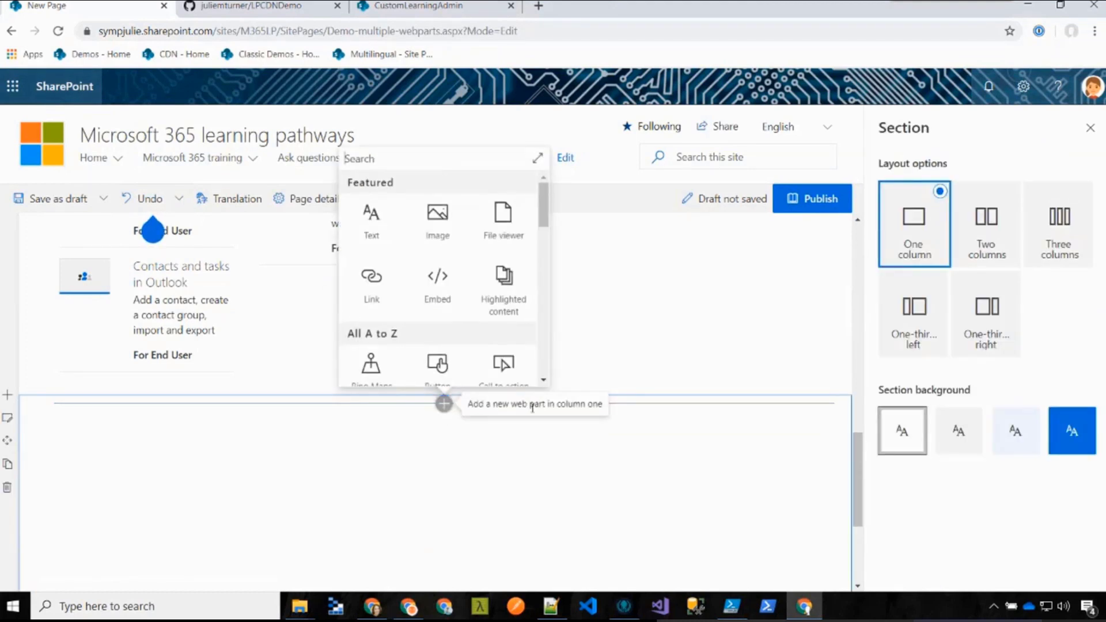
text(learn)
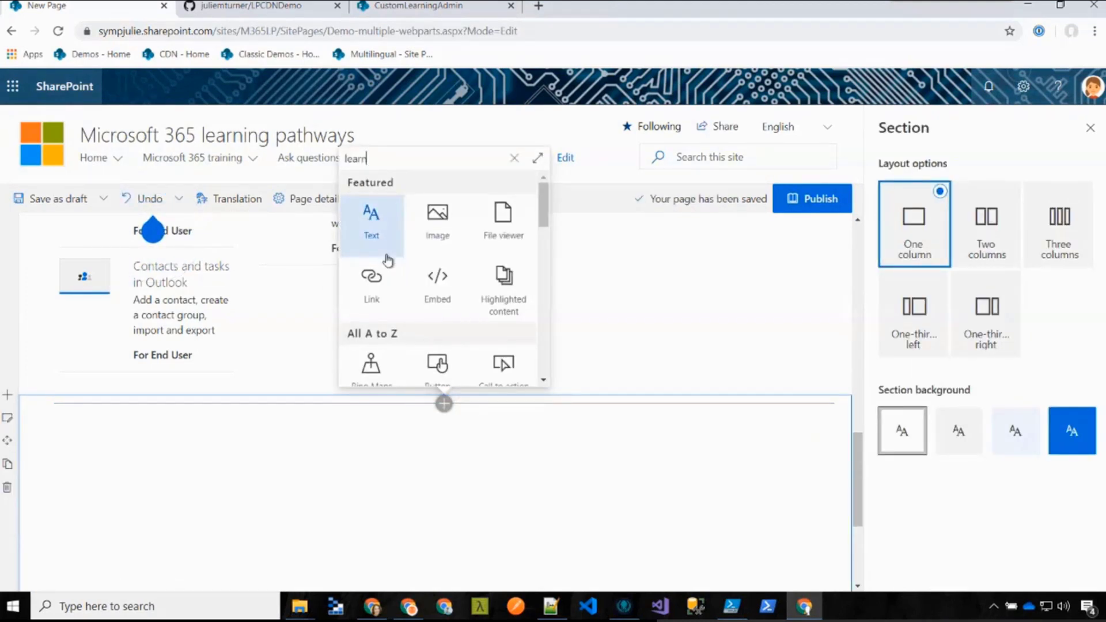
click(383, 253)
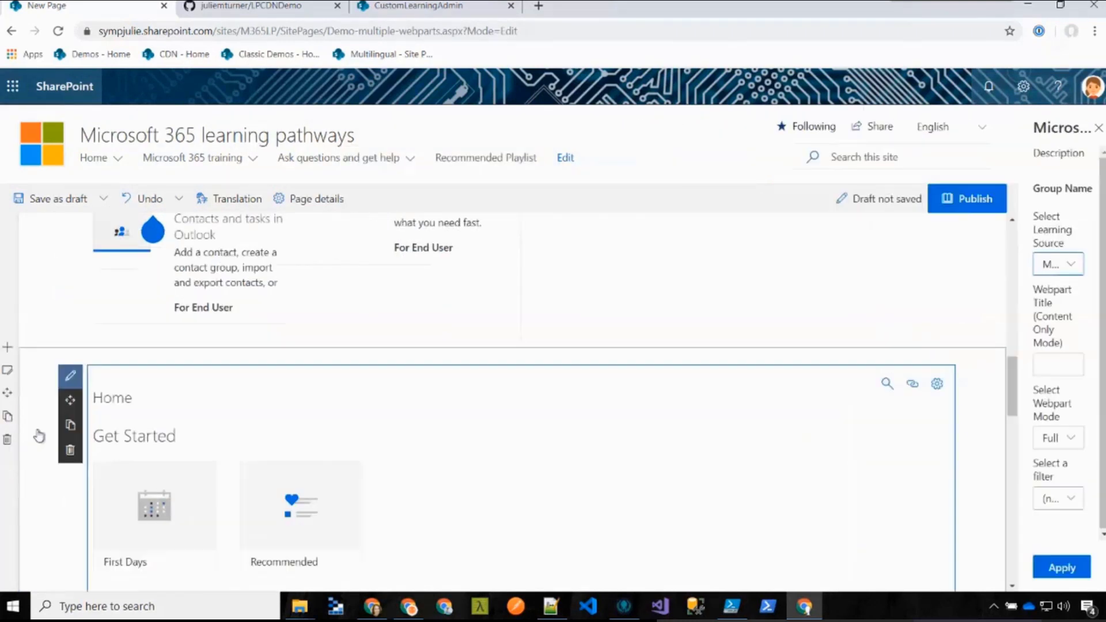
Set the new web part's mode to Content Only and filter it to the playlist "Create Office files"
click(115, 376)
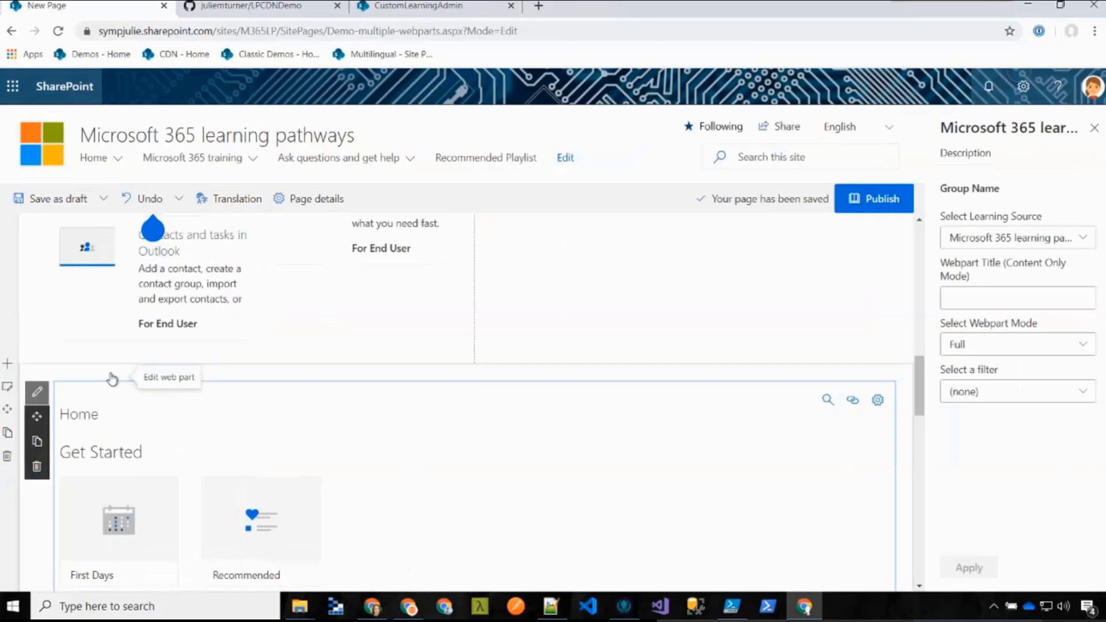
click(989, 336)
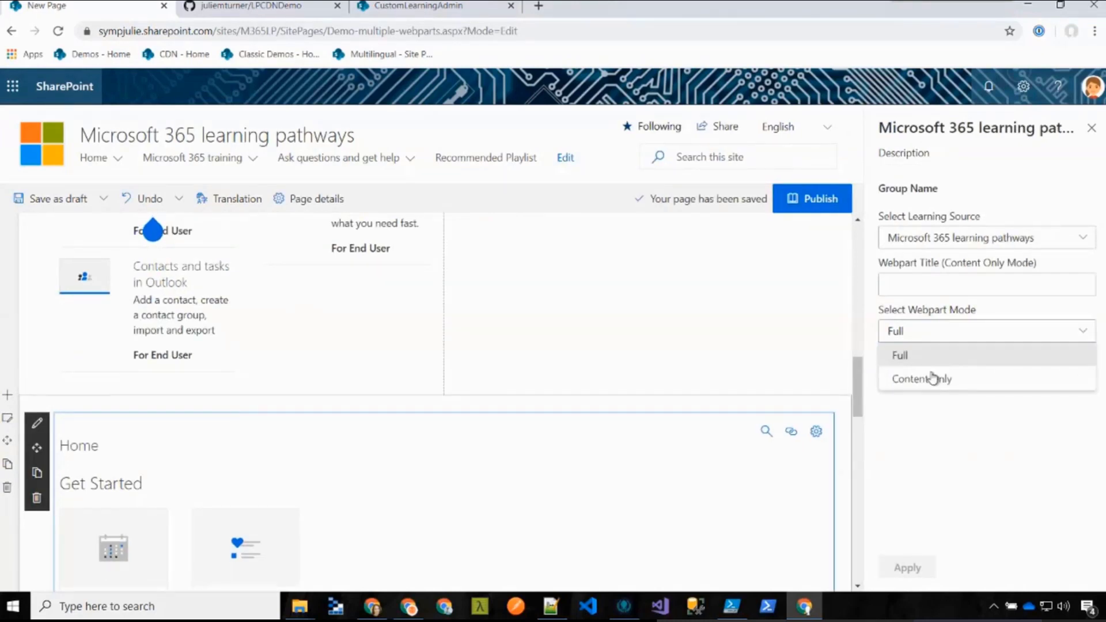
click(934, 378)
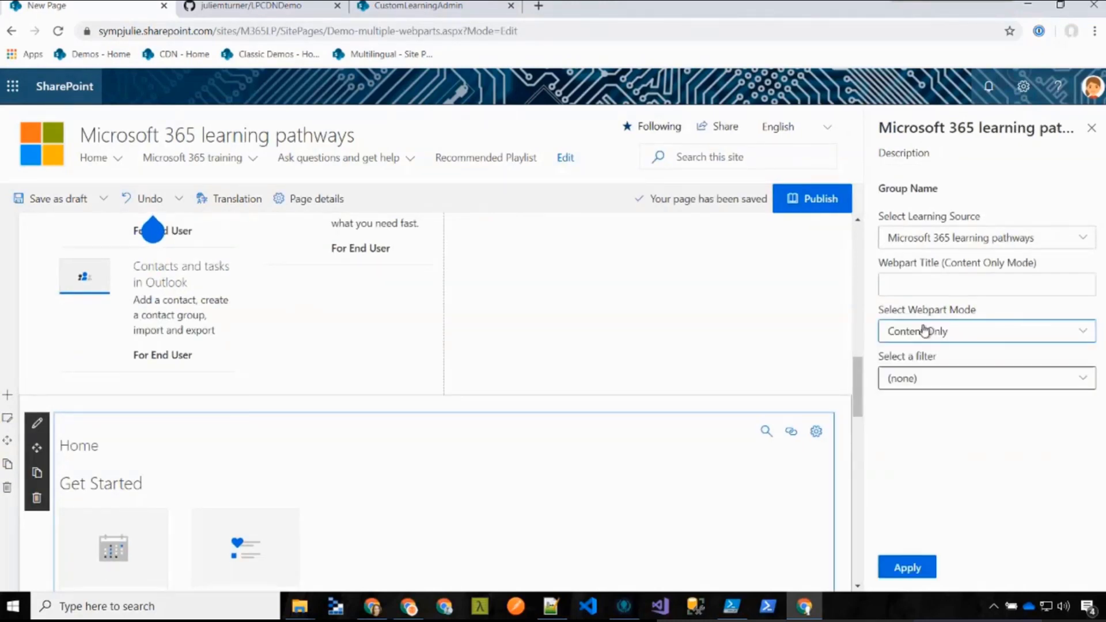
click(964, 375)
click(939, 470)
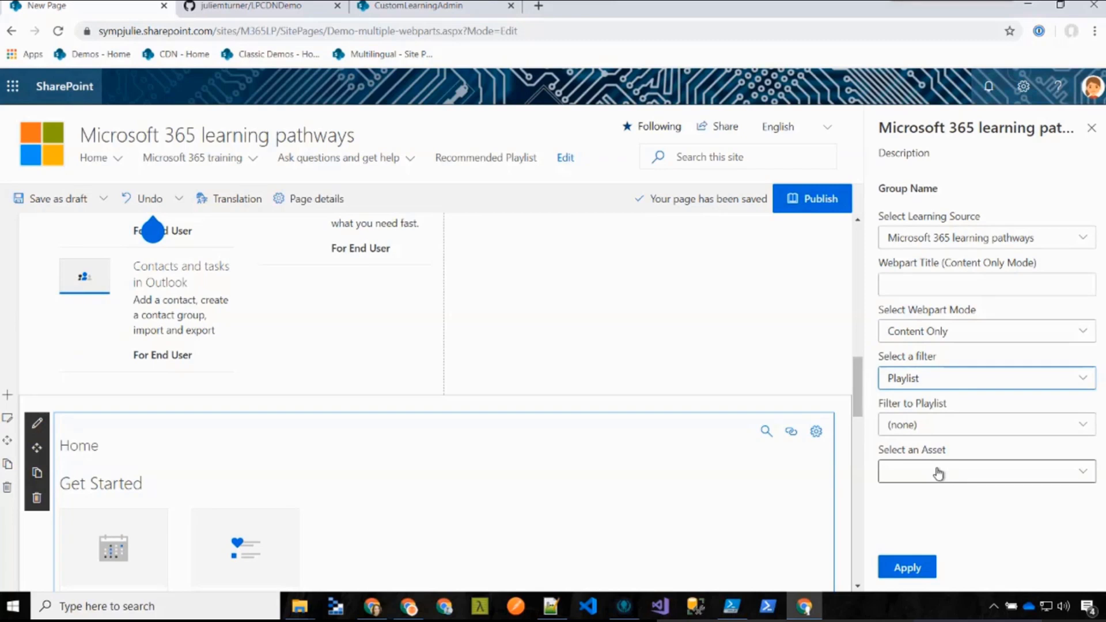
click(938, 426)
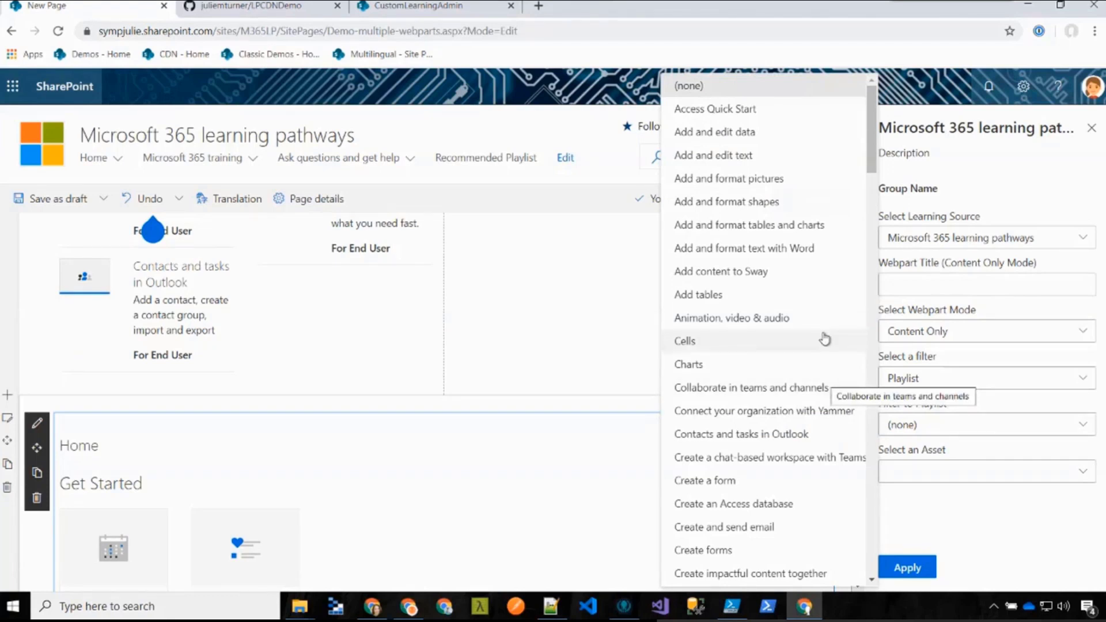
scroll(764, 267, down, 3)
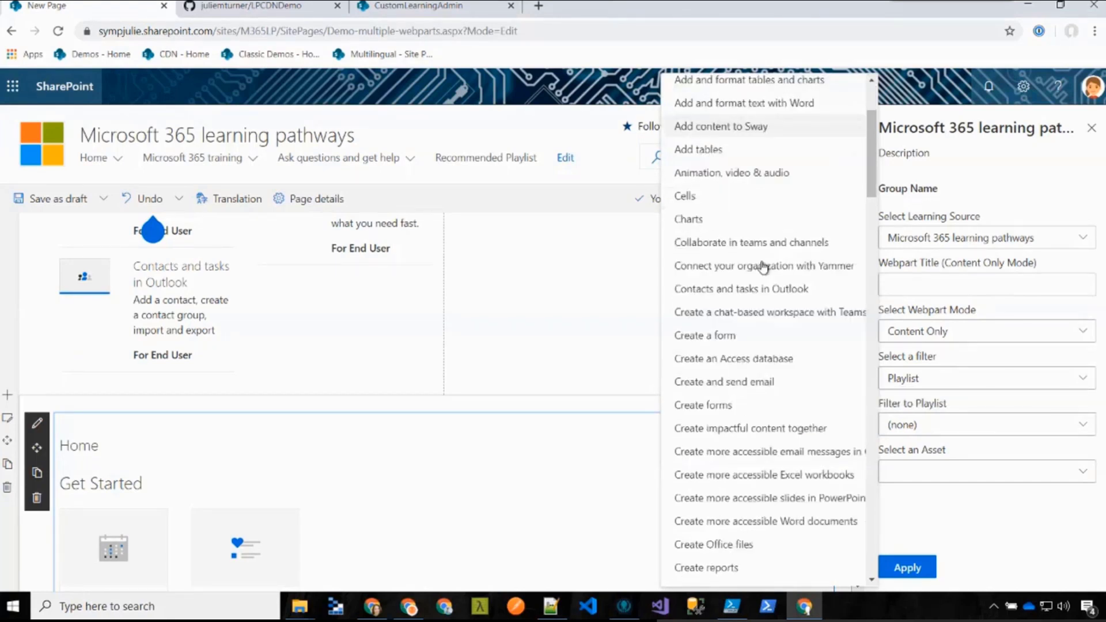
scroll(764, 267, down, 5)
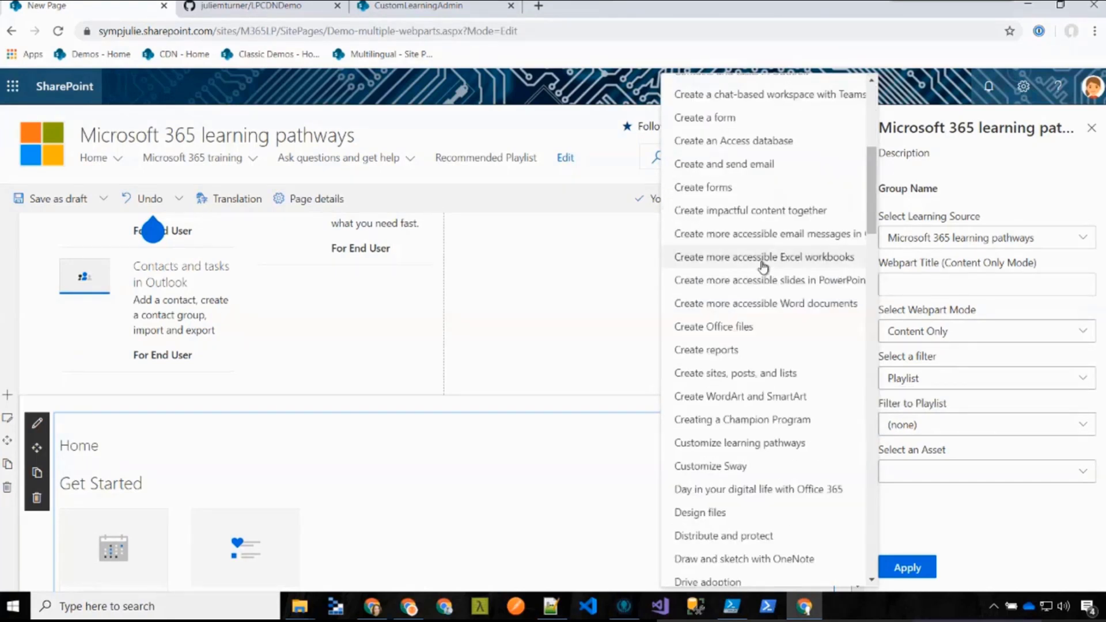
click(765, 334)
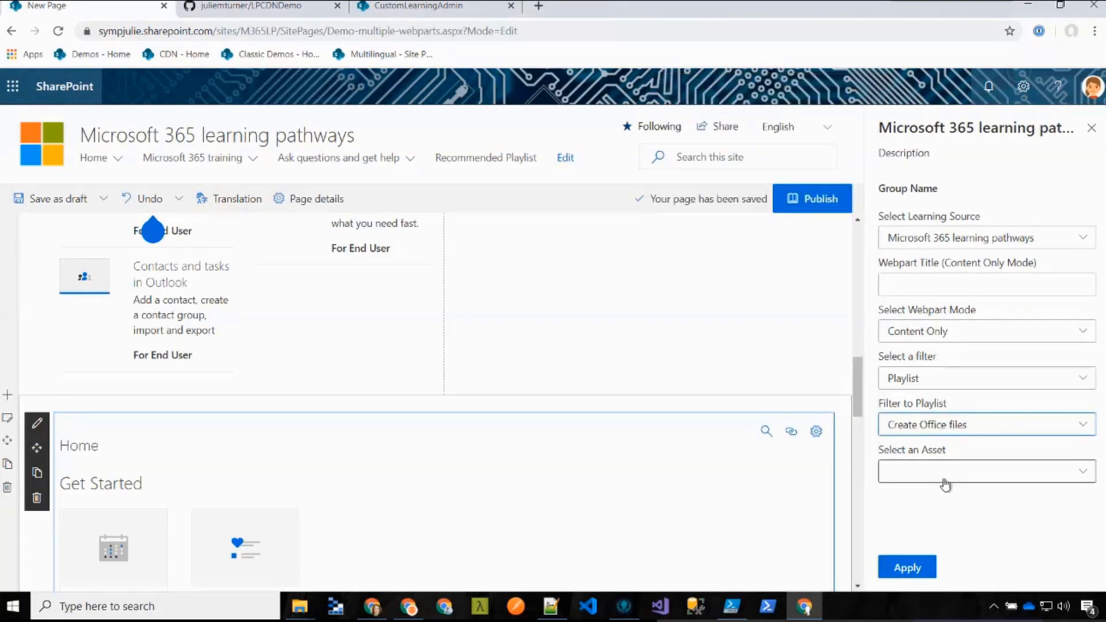
Title the playlist web part "How to create office files" and apply the settings
click(952, 287)
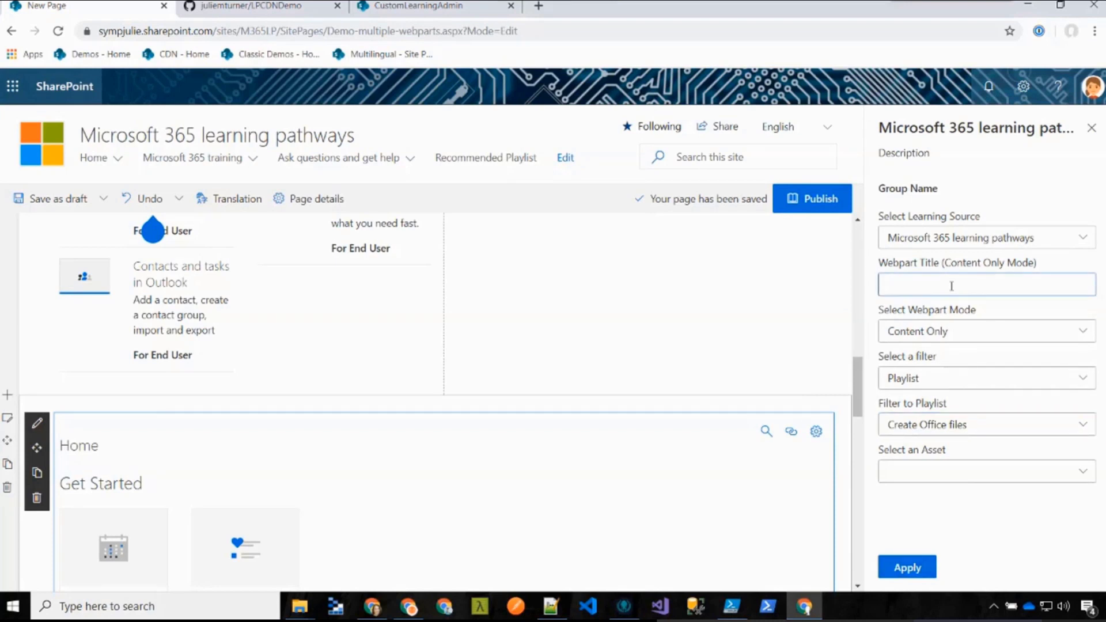
text(How to create office files)
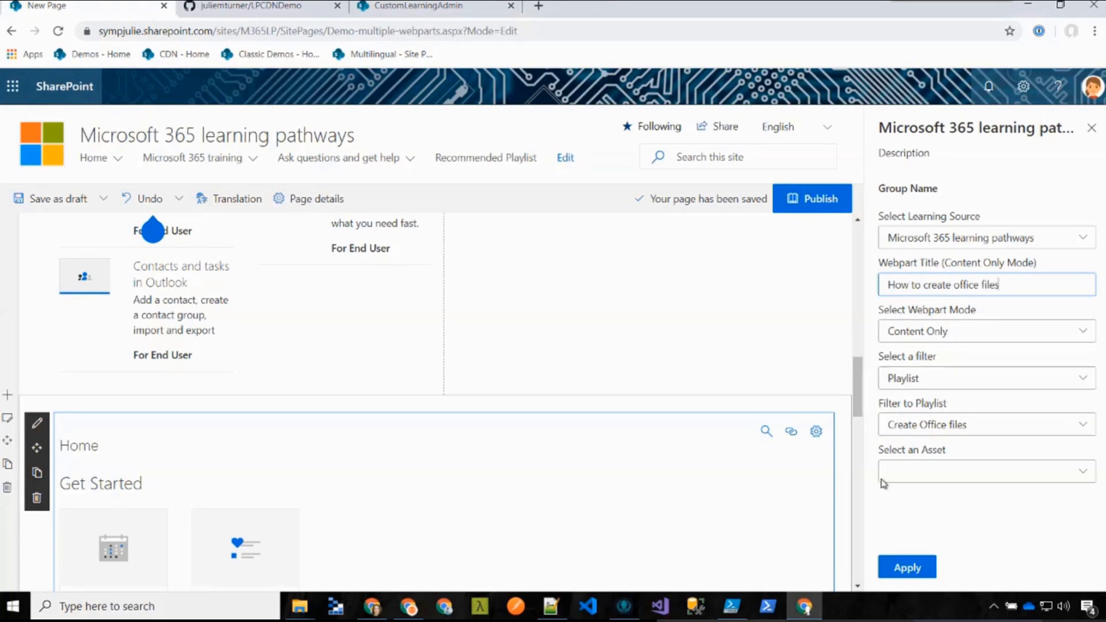
click(924, 573)
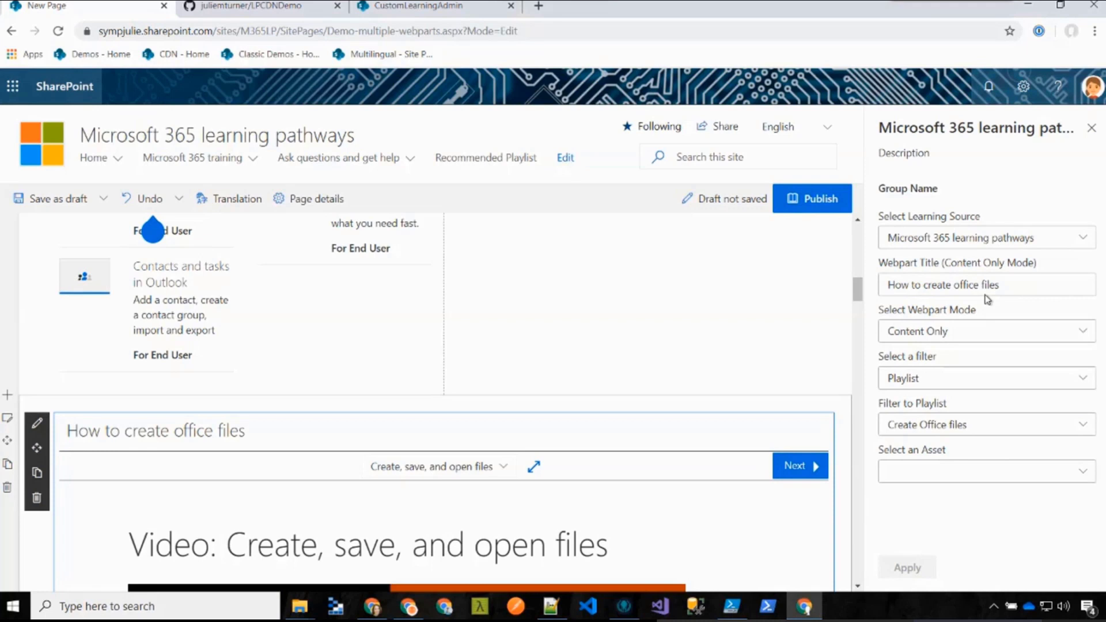
Close the web part settings, publish the page and dismiss the page promotion options
click(1098, 126)
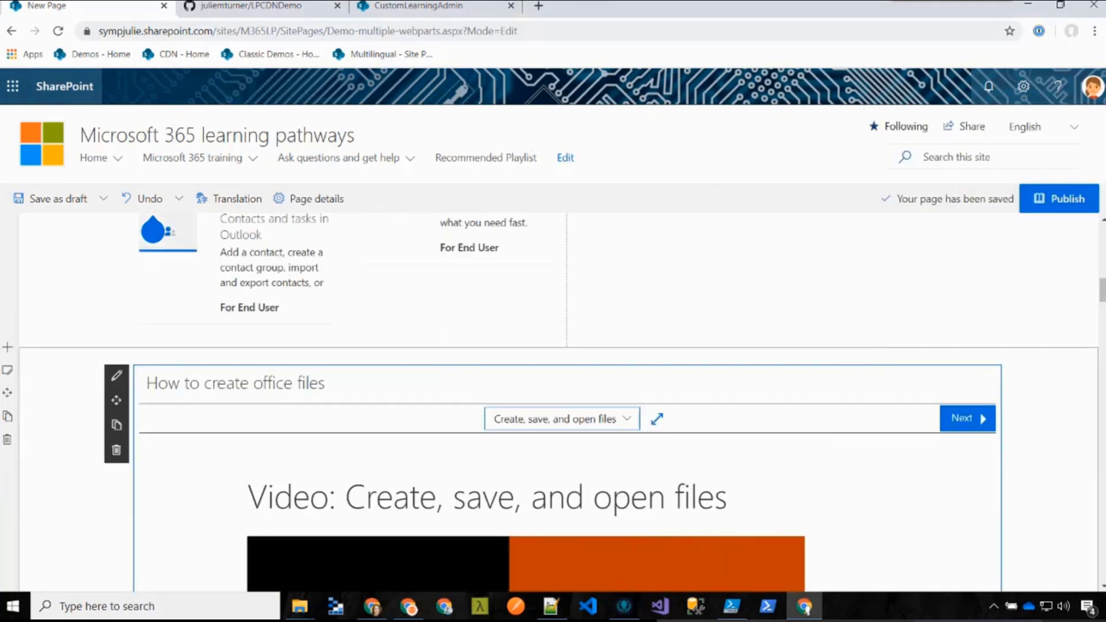
click(1068, 203)
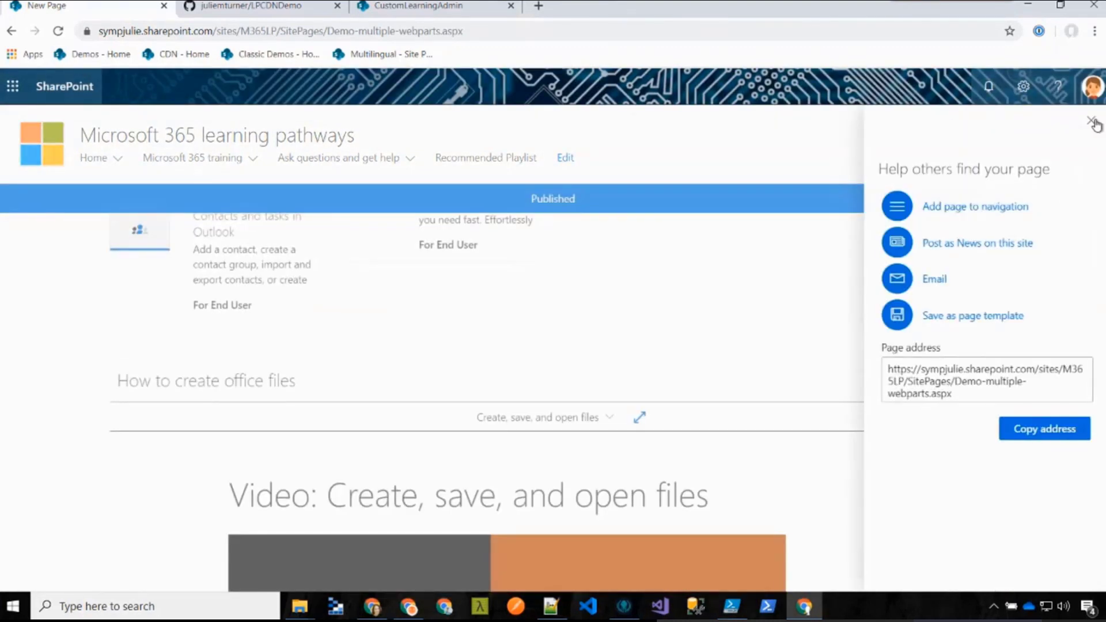
click(1093, 123)
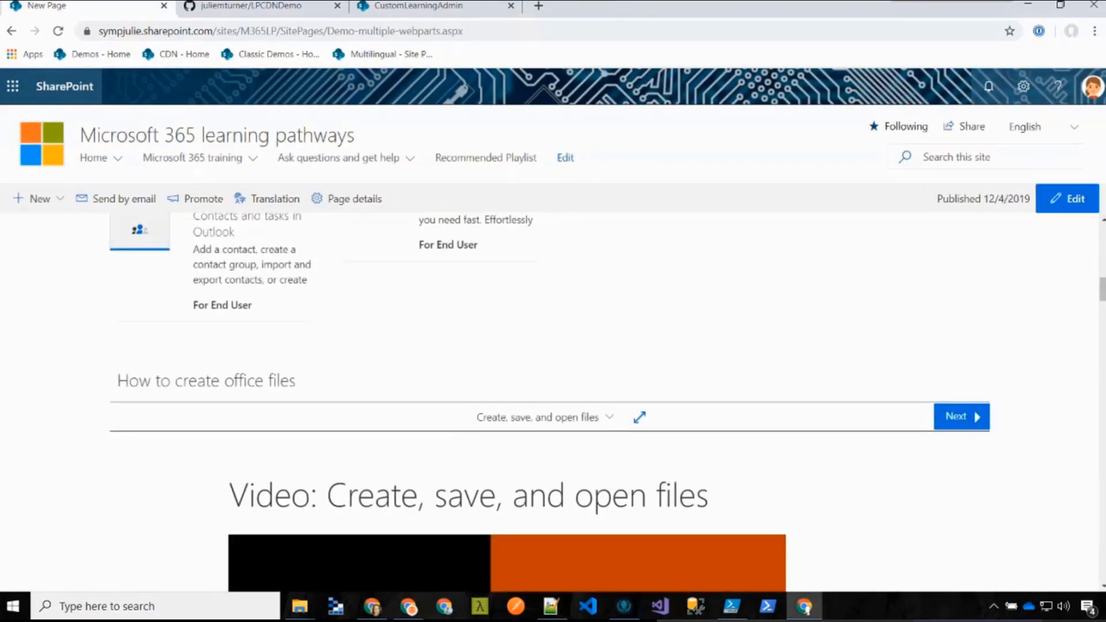
Expand the published page's "How to create office files" playlist to full screen and advance to "Create a file from a template"
scroll(1103, 263, up, 2)
scroll(1103, 263, up, 7)
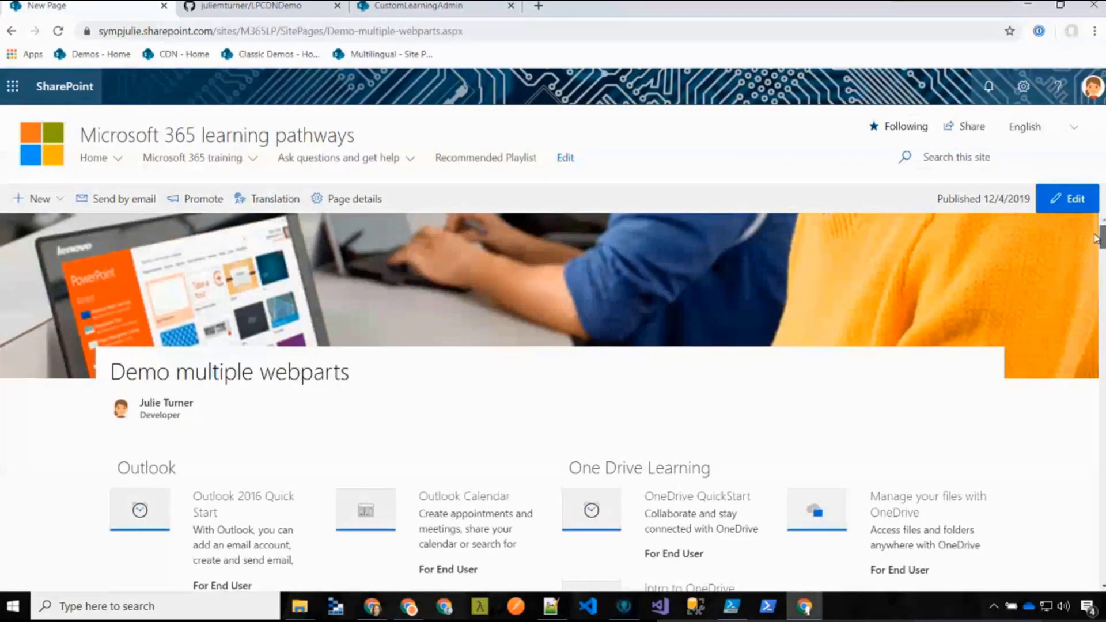
scroll(1097, 247, down, 1)
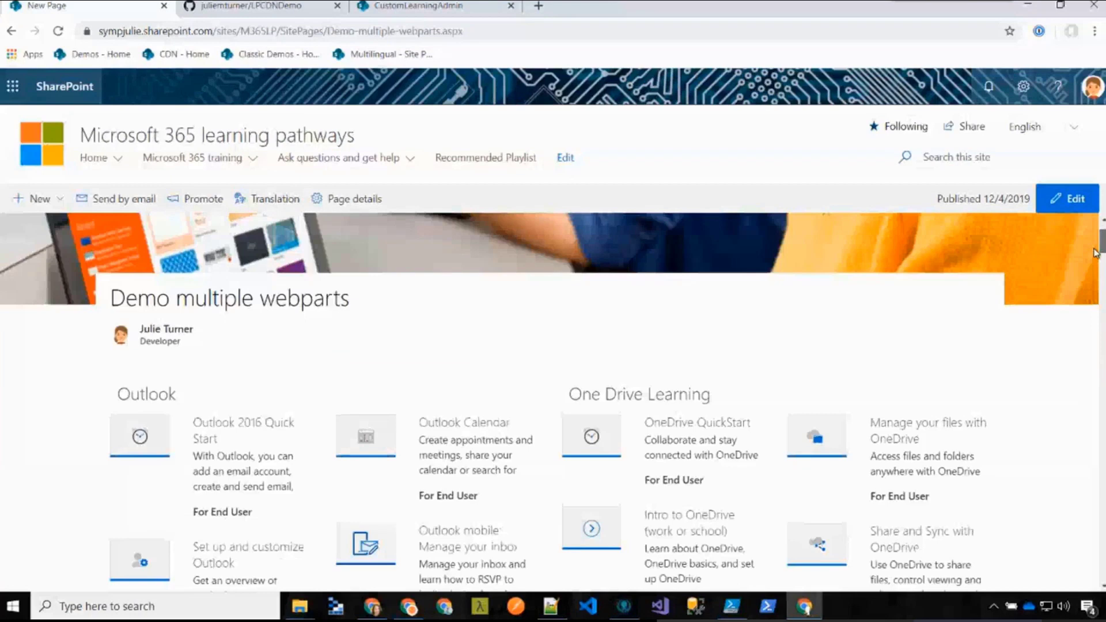
drag(1097, 253, 1095, 388)
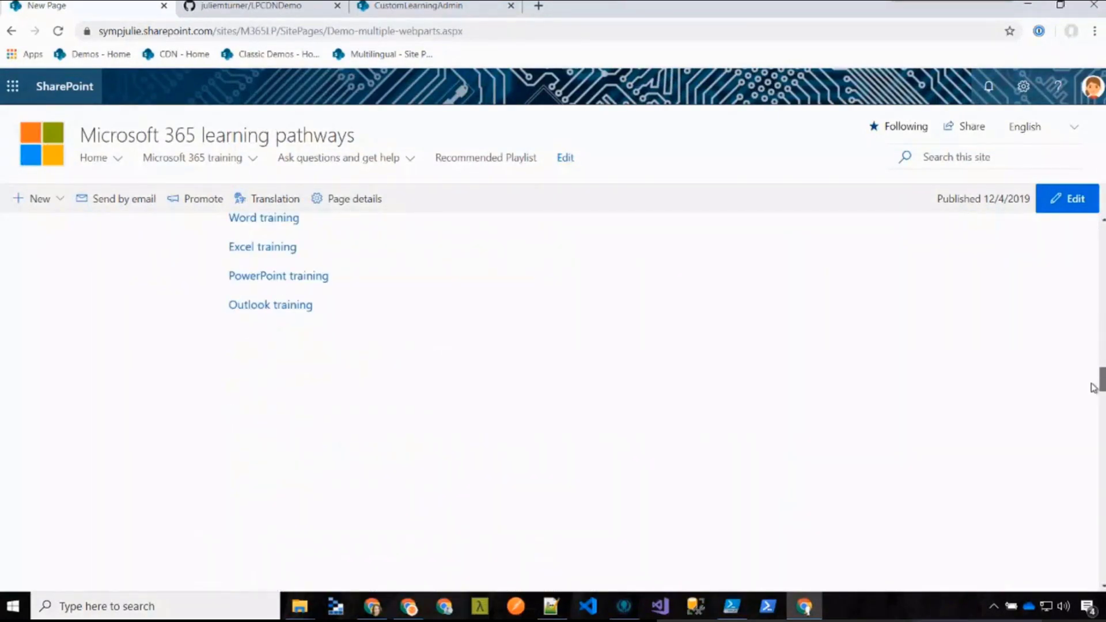
drag(1095, 388, 1097, 301)
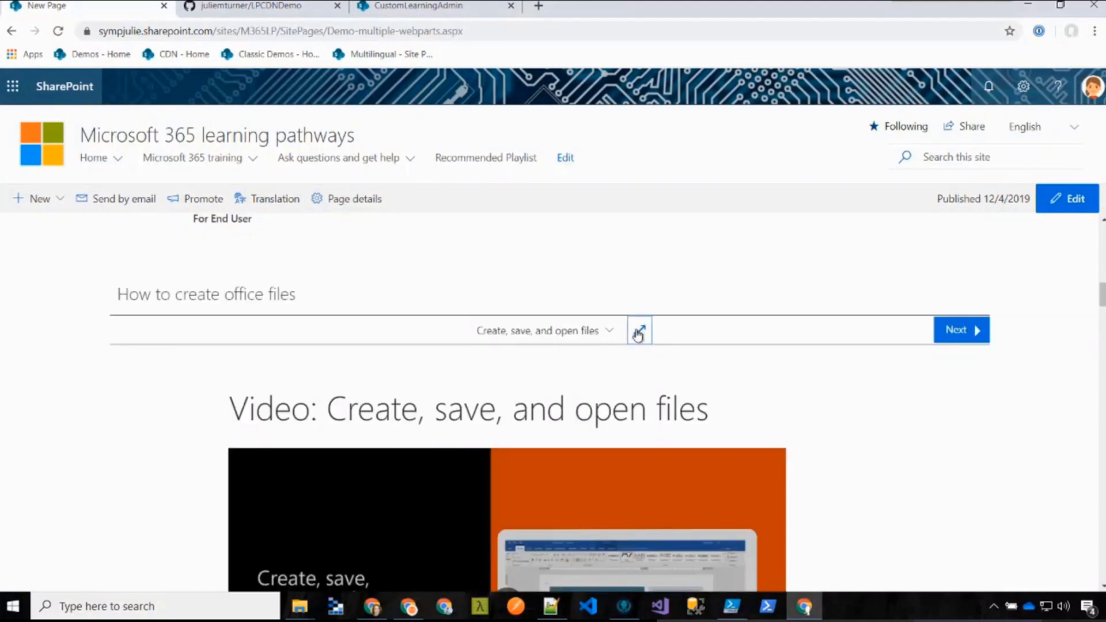
click(638, 333)
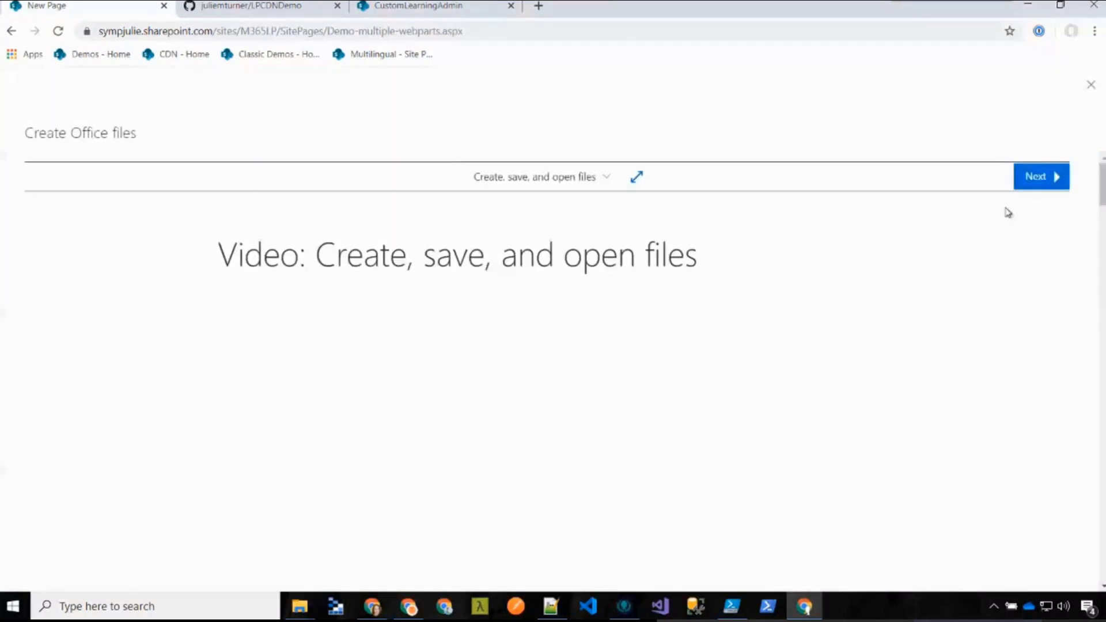
click(1040, 176)
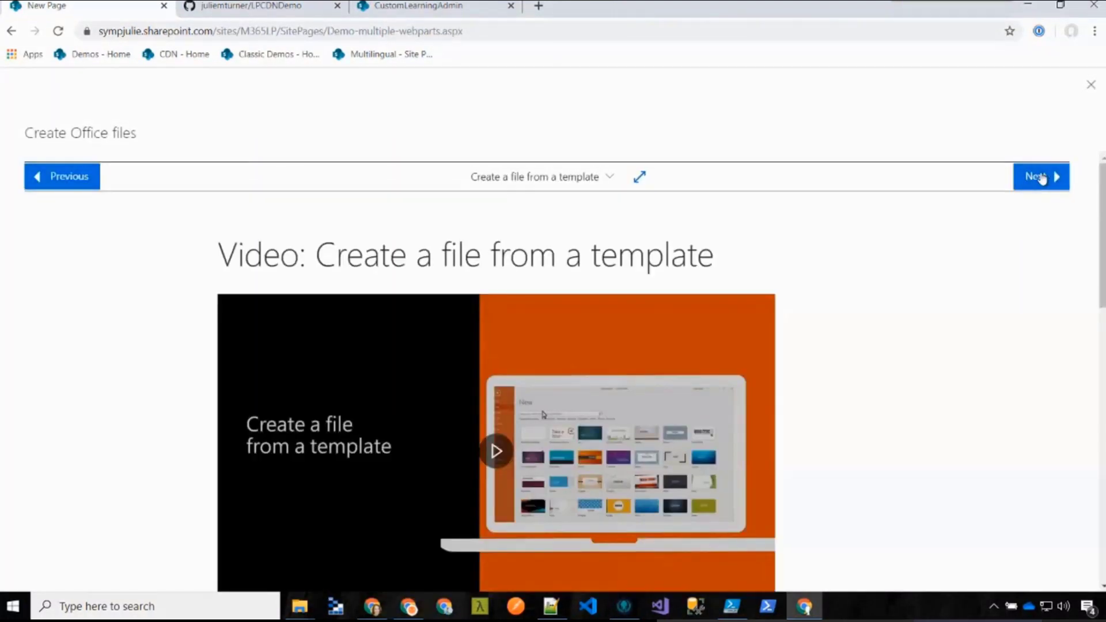
Advance the full-screen playlist to "Rename files", exit the full-screen view and return to the start of the page
click(1040, 176)
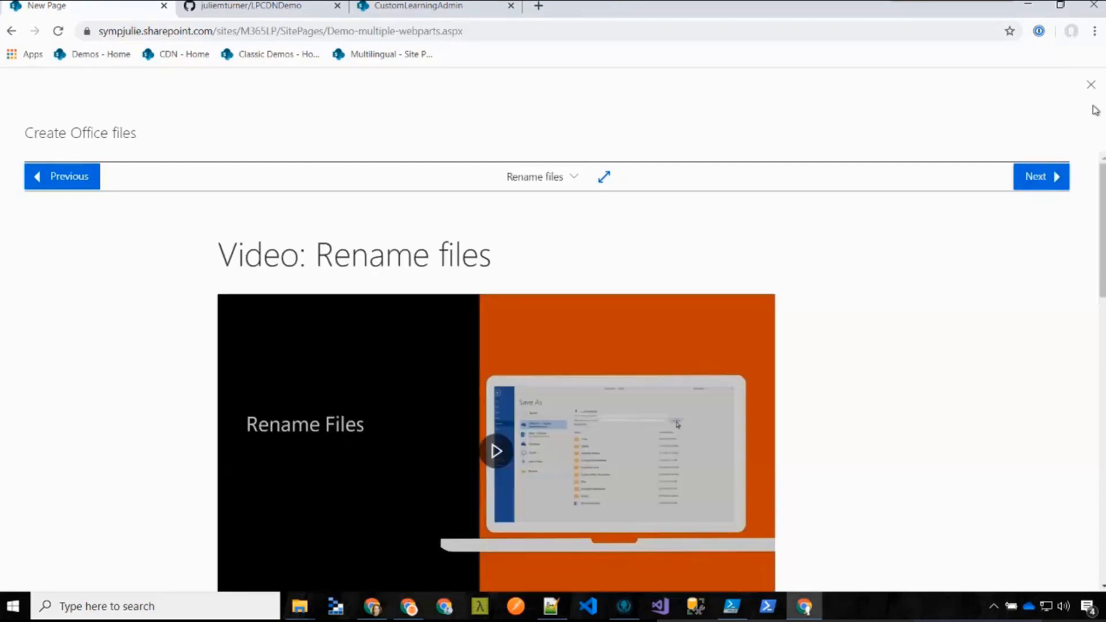
click(1092, 87)
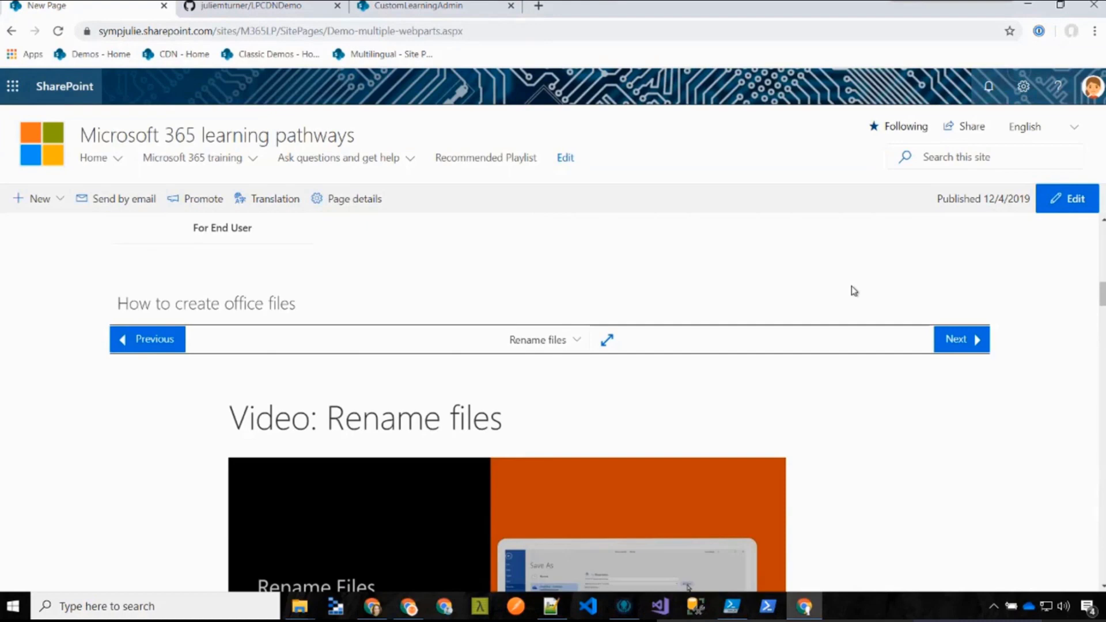
scroll(852, 286, up, 3)
scroll(852, 288, up, 10)
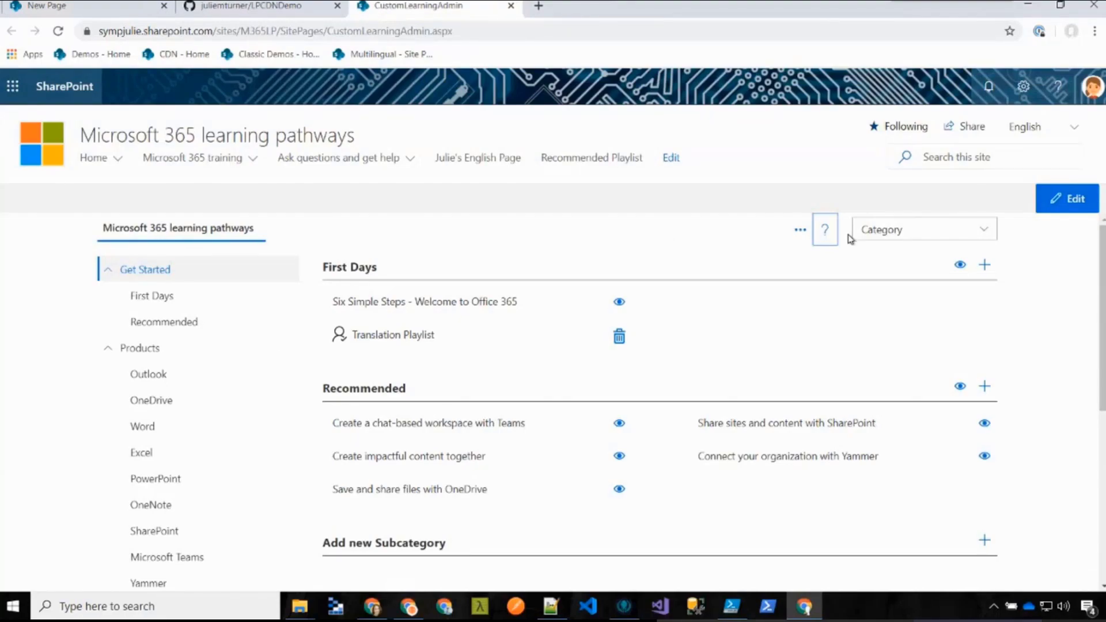
Consult the Admin Success Center documentation through the administration page's help and return to the administration page
click(826, 230)
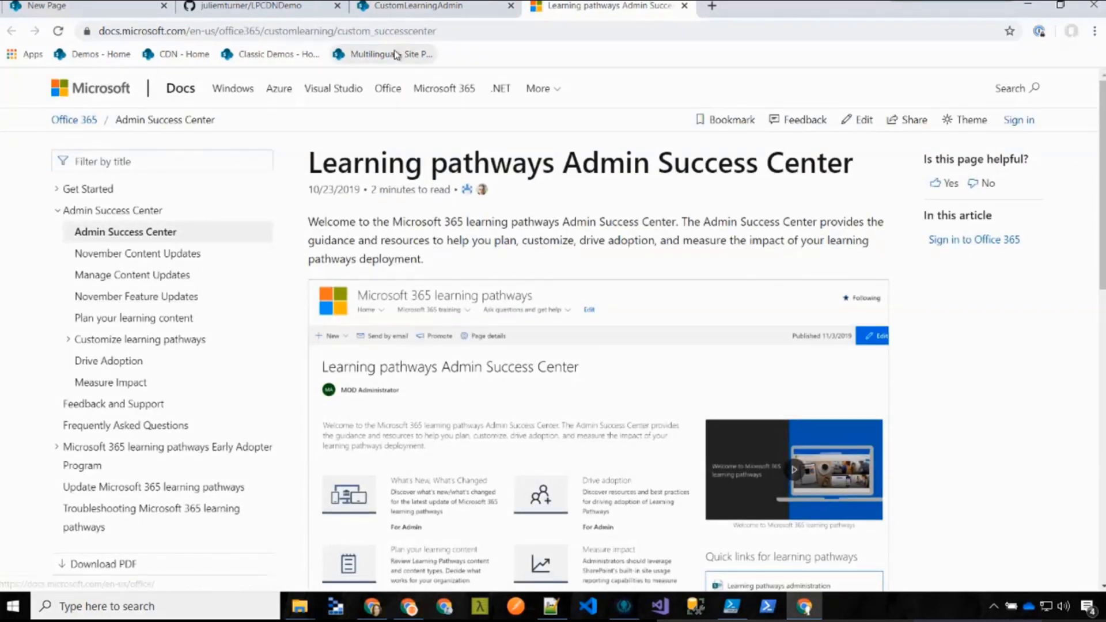
click(417, 9)
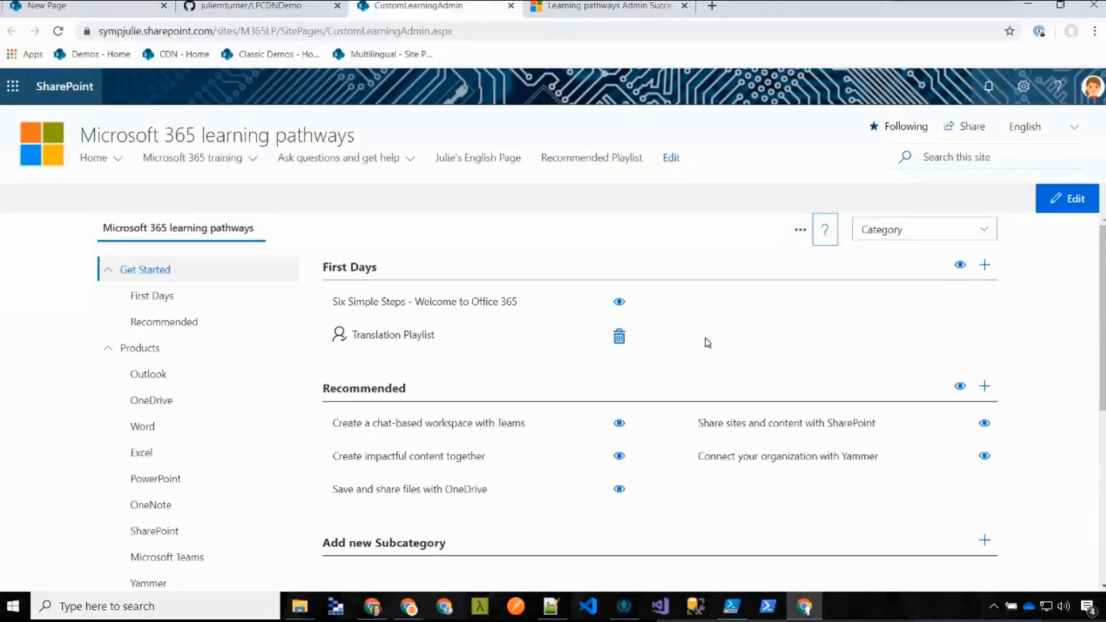
Start a new playlist under First Days titled "New V3 Playlist" with the description "Demo of new V3 Playlist"
click(986, 267)
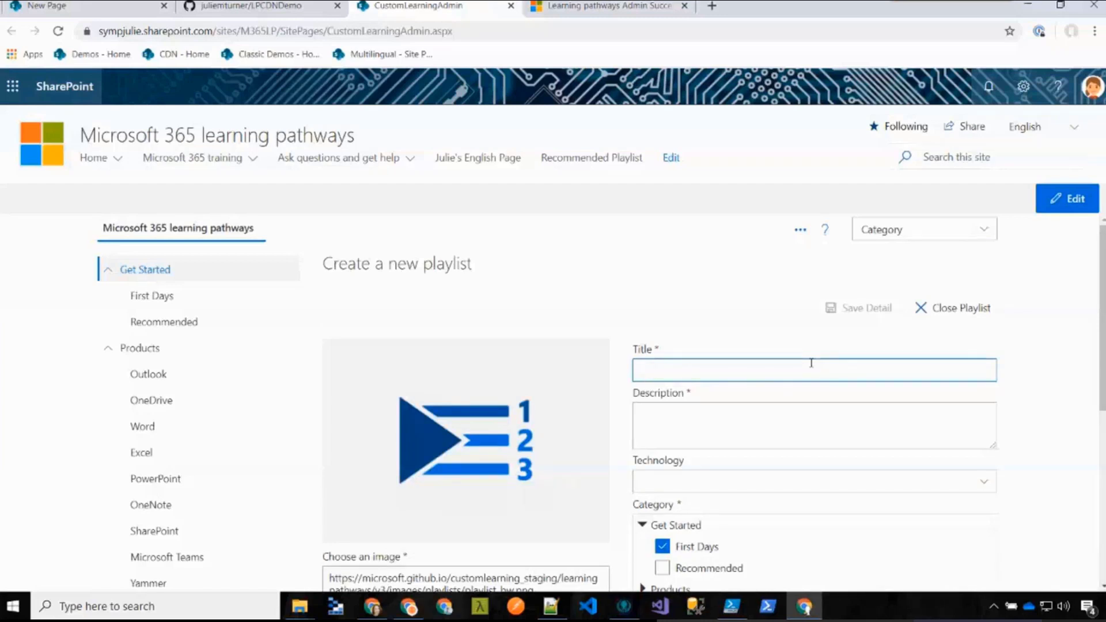
text(New V3 Playlist)
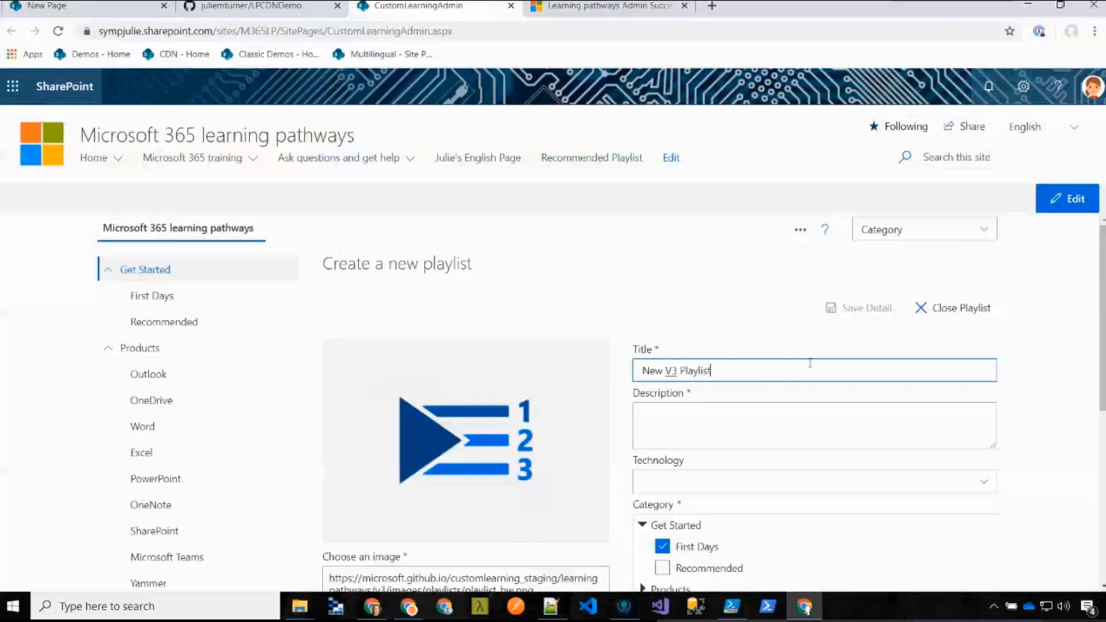
click(783, 431)
text(De)
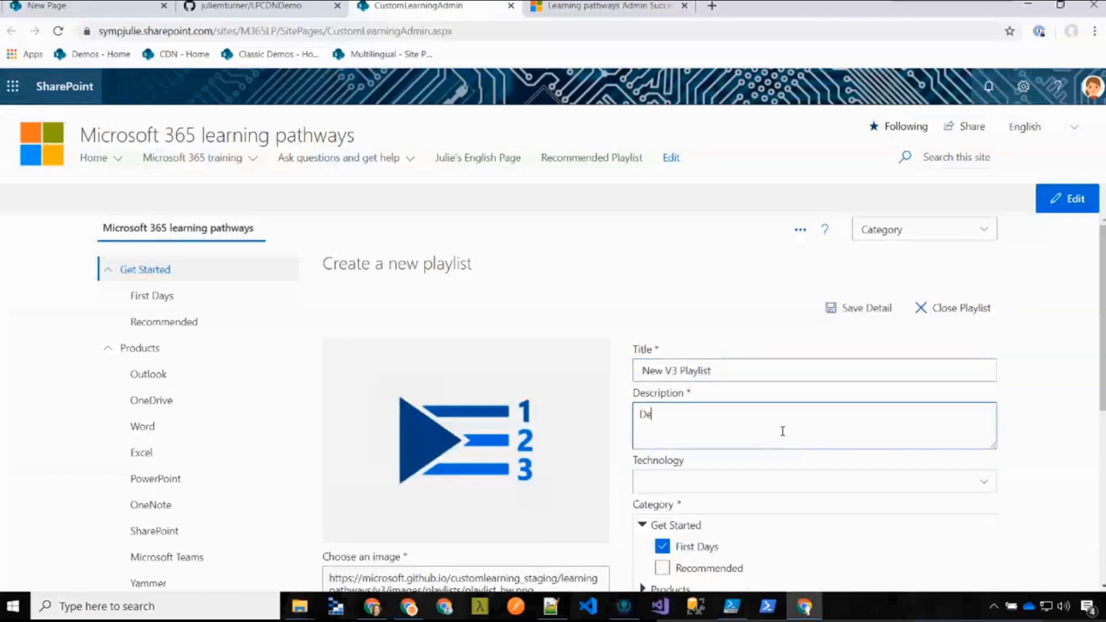
text(mo of new V3 Play)
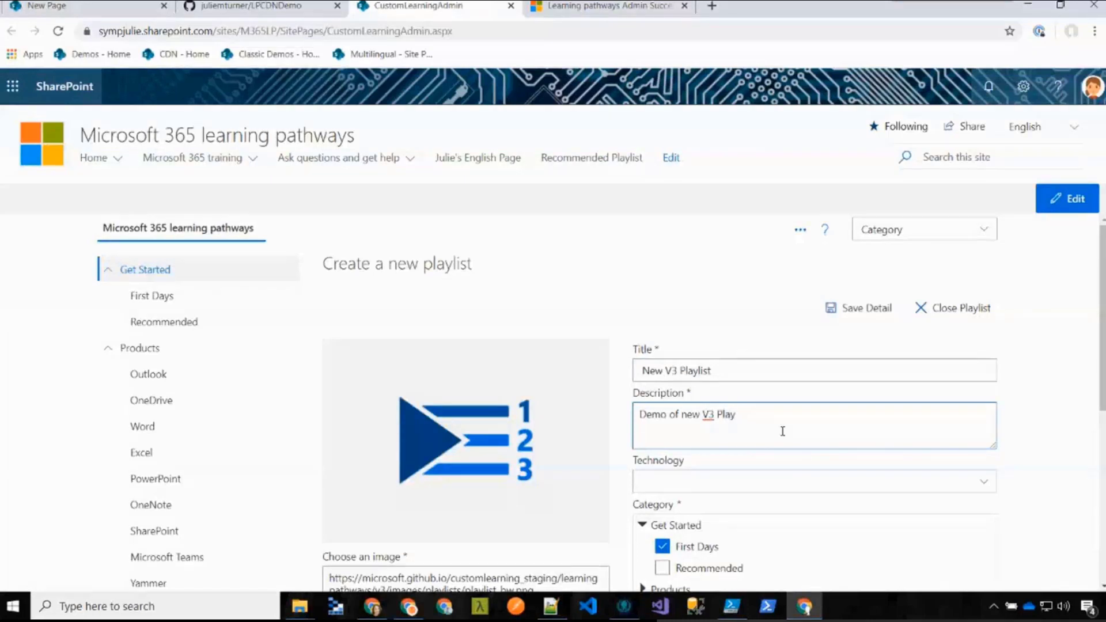
text(list)
Review the playlist's technology, category, level and audience options, leave them as they are and save the playlist details
scroll(788, 432, down, 1)
scroll(787, 433, down, 1)
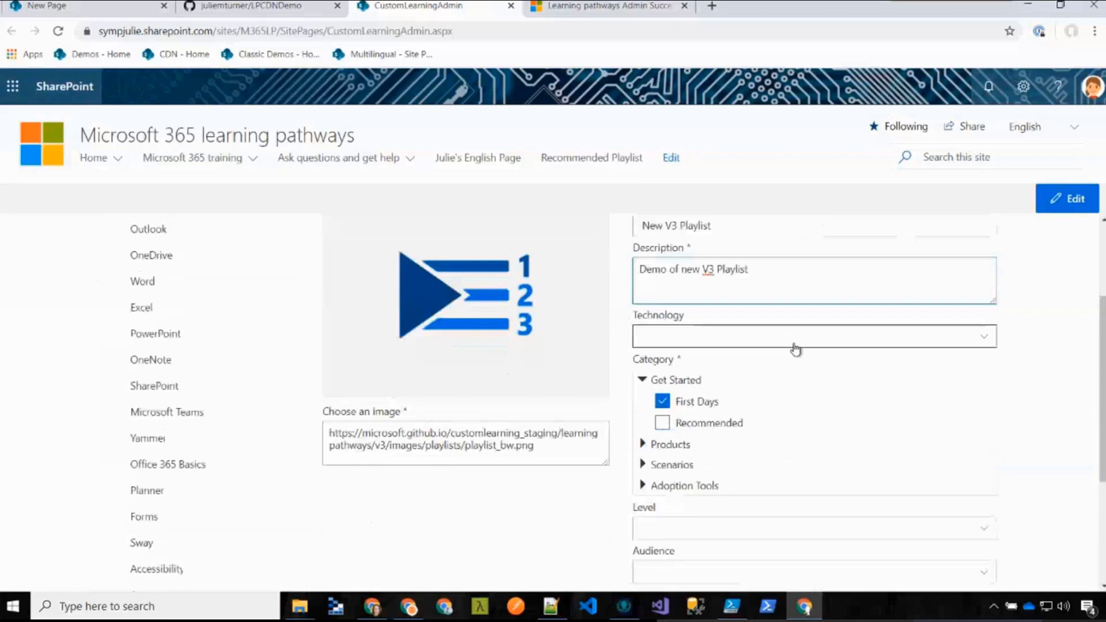
click(796, 348)
click(796, 348)
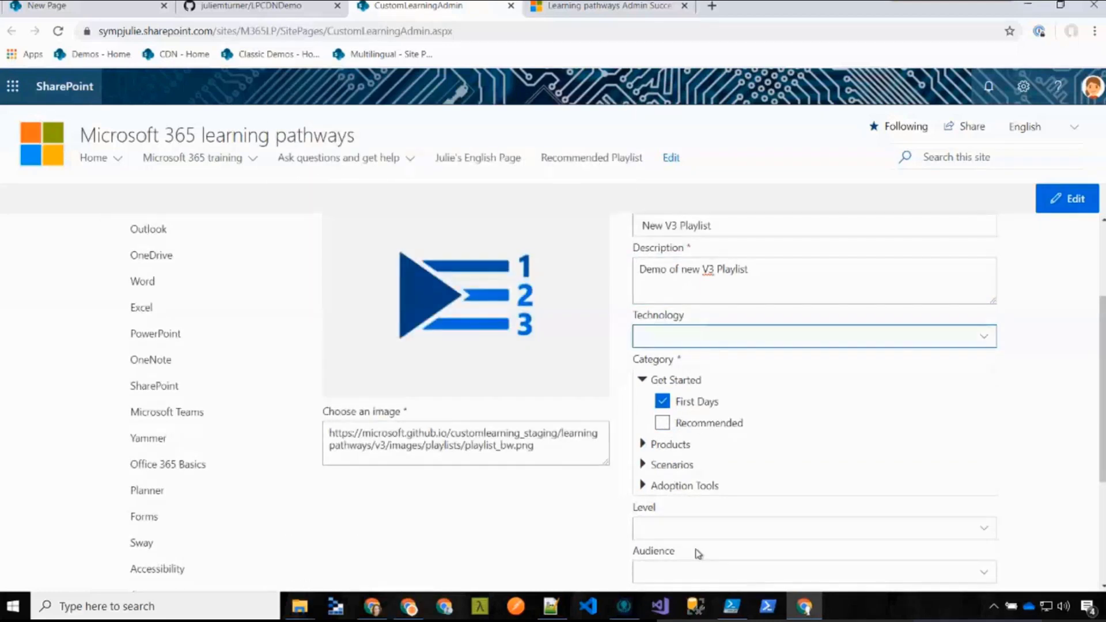
scroll(749, 539, down, 1)
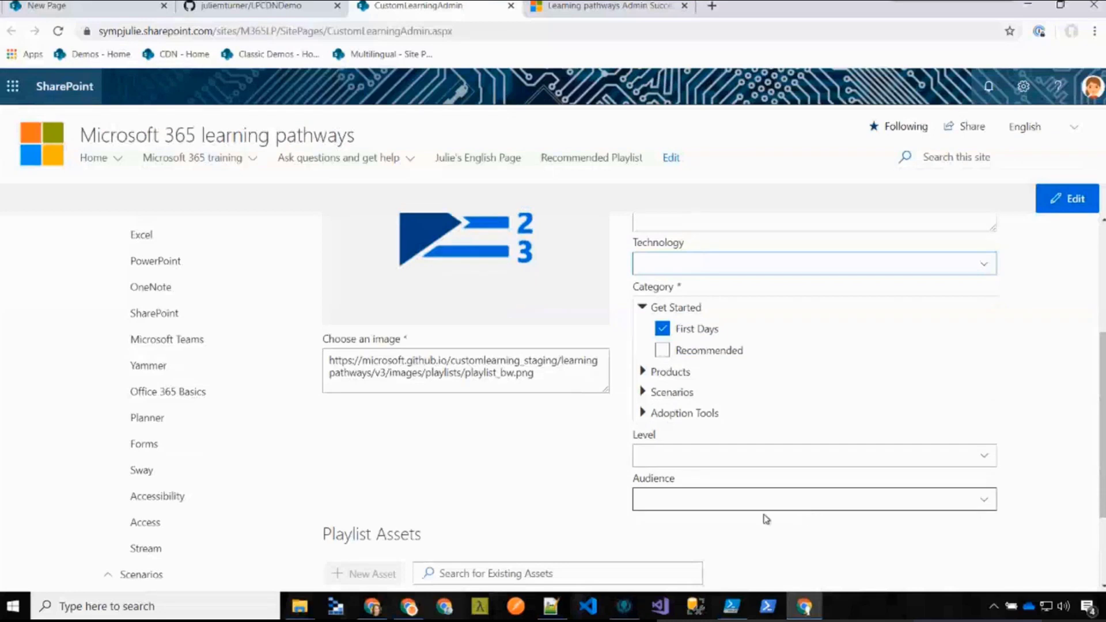
scroll(718, 525, down, 1)
scroll(667, 533, up, 3)
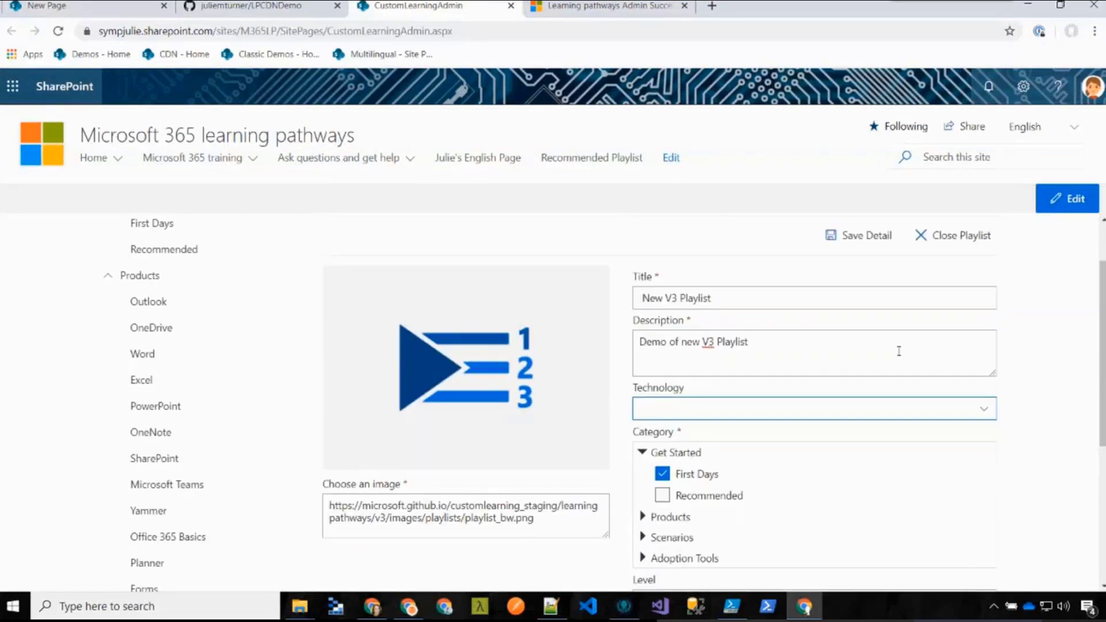
click(868, 239)
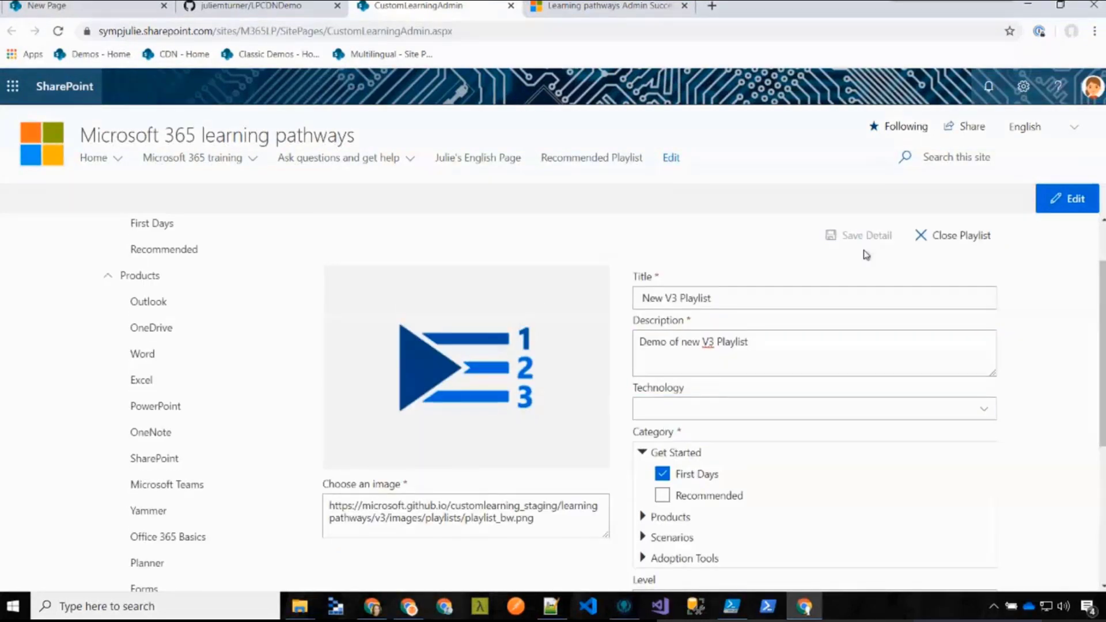
Search the existing assets for "excel" and add "Add a secondary axis" and "Add a Total row to a table" to the playlist
scroll(844, 358, down, 4)
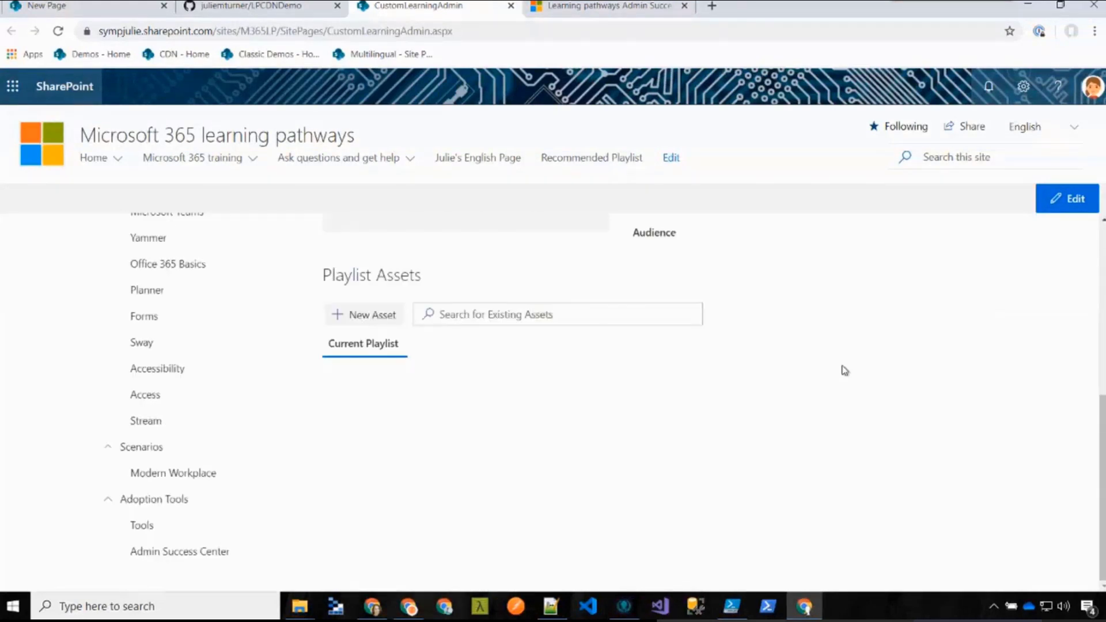
click(577, 314)
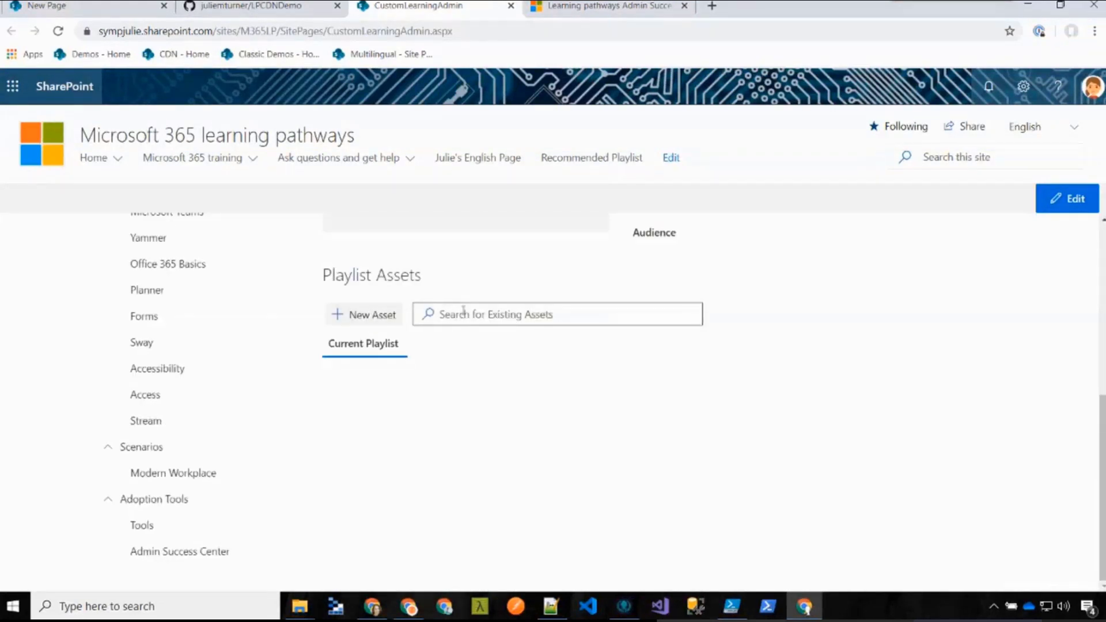
scroll(620, 260, down, 1)
text(excel)
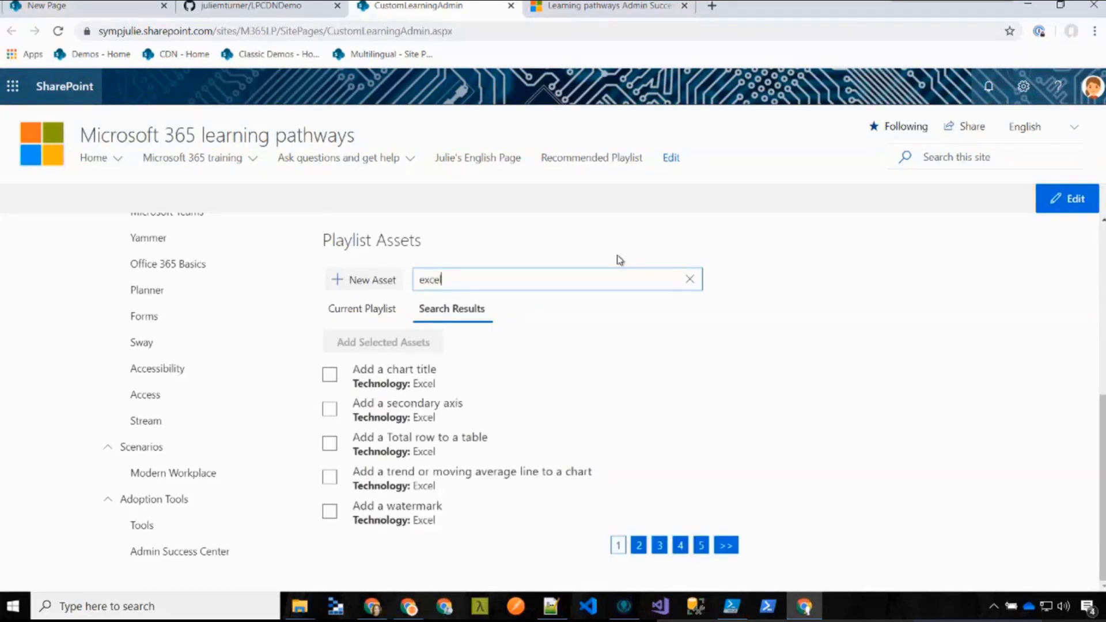
click(326, 414)
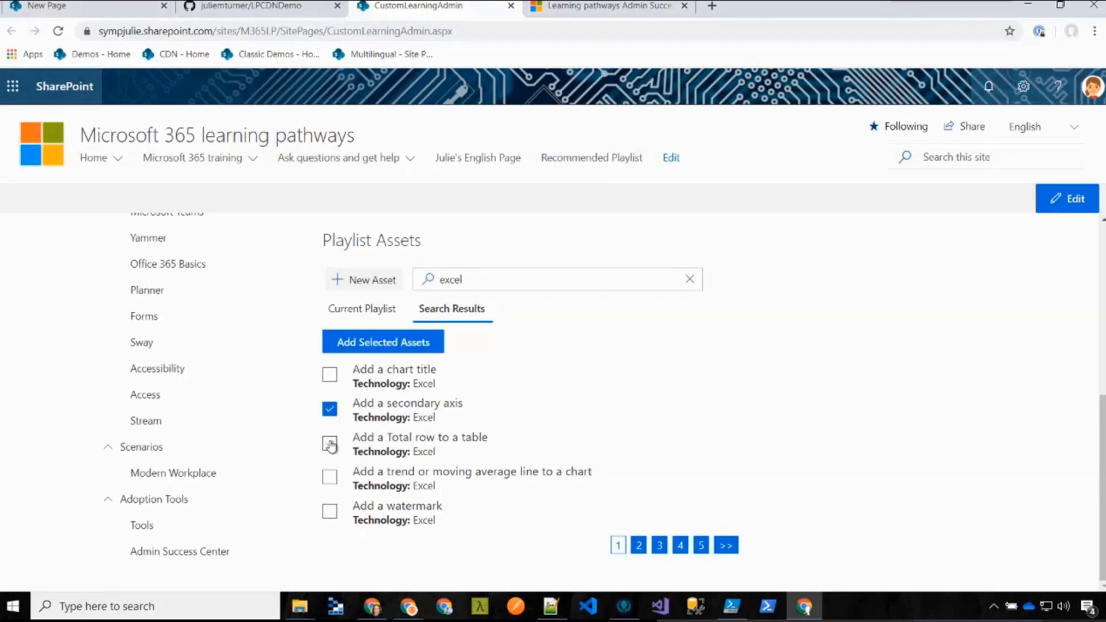
click(329, 444)
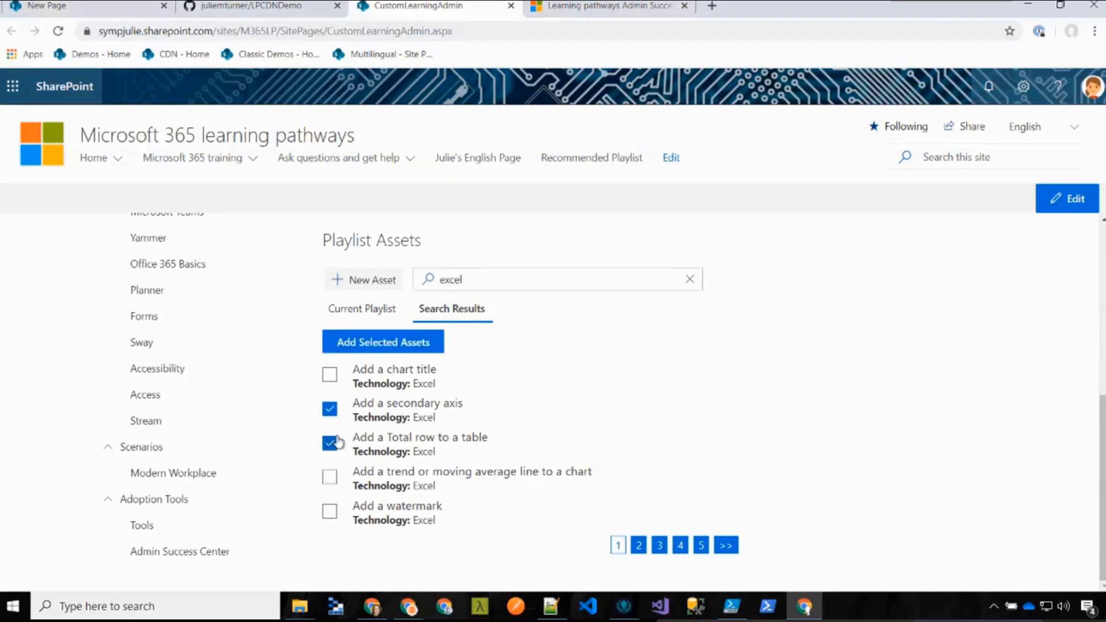
click(384, 343)
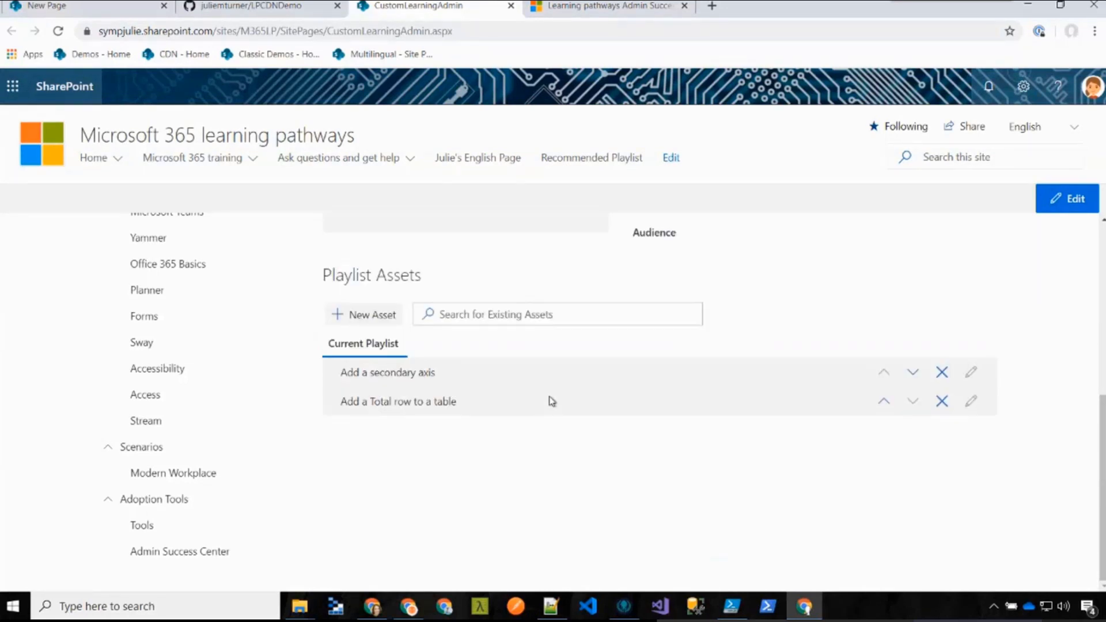
Create a playlist asset titled "My New V3 Asset" with a new asset page in the Site Pages library and save it
click(374, 317)
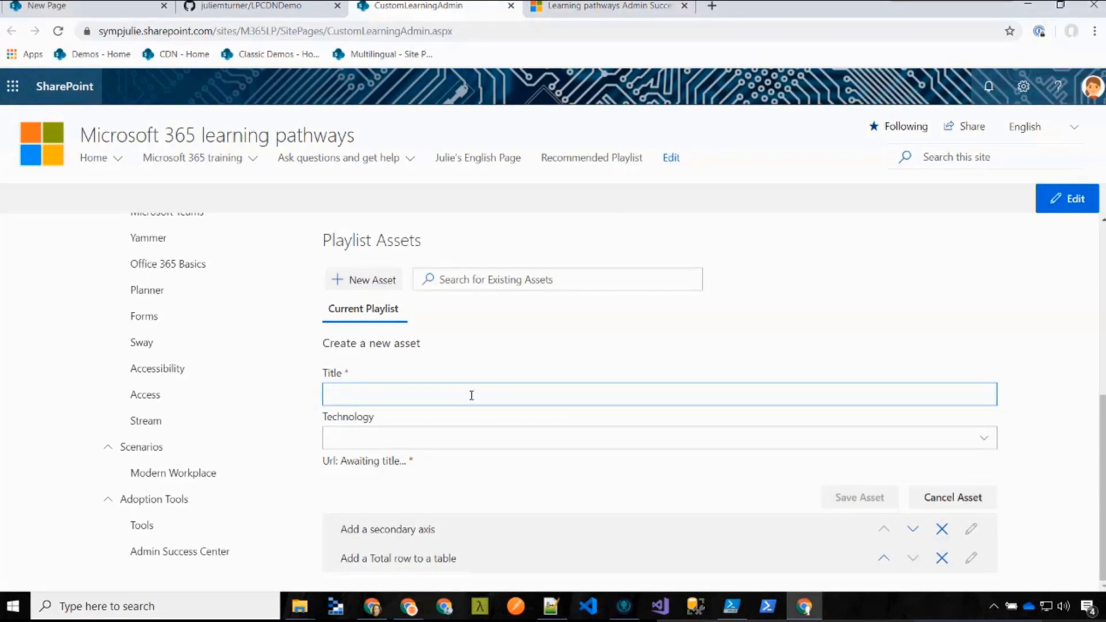
text(My New A)
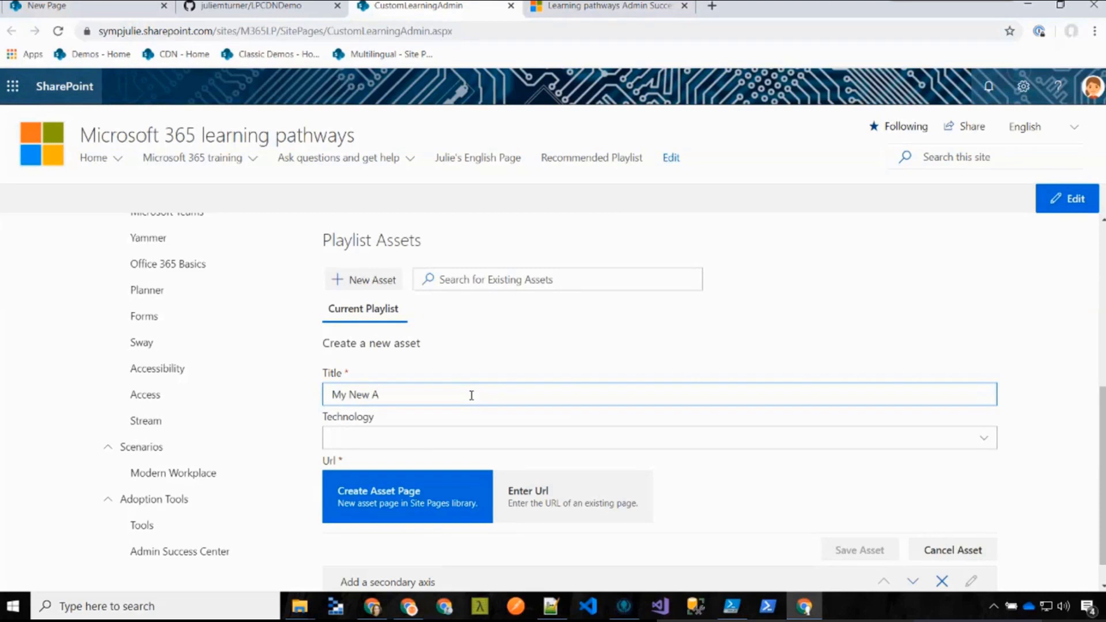
key(BackSpace)
text(V3 Asset)
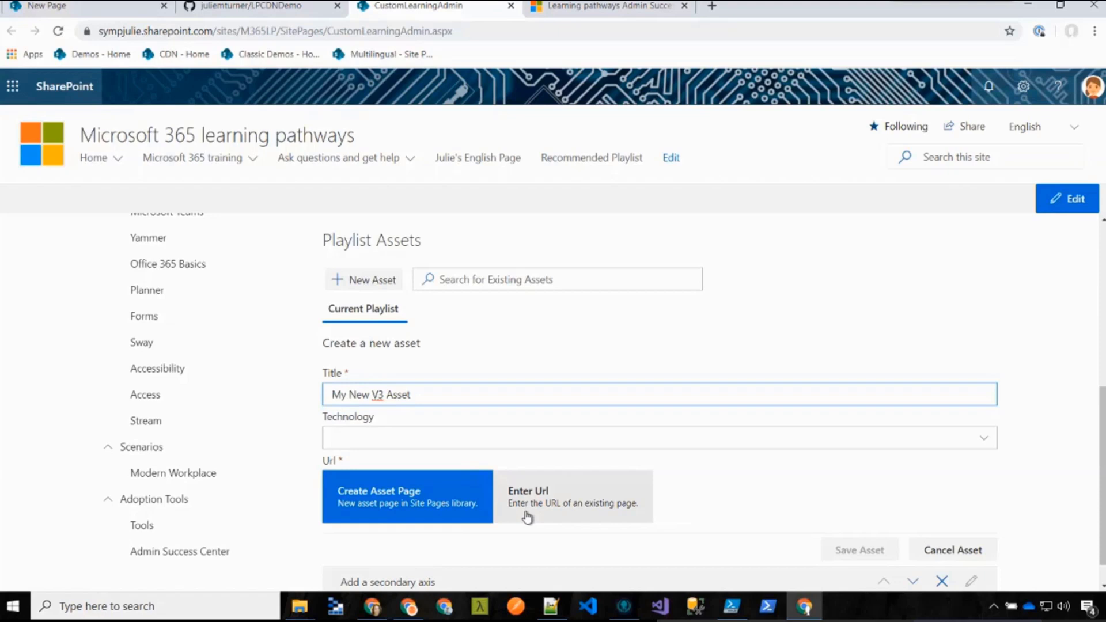
click(459, 516)
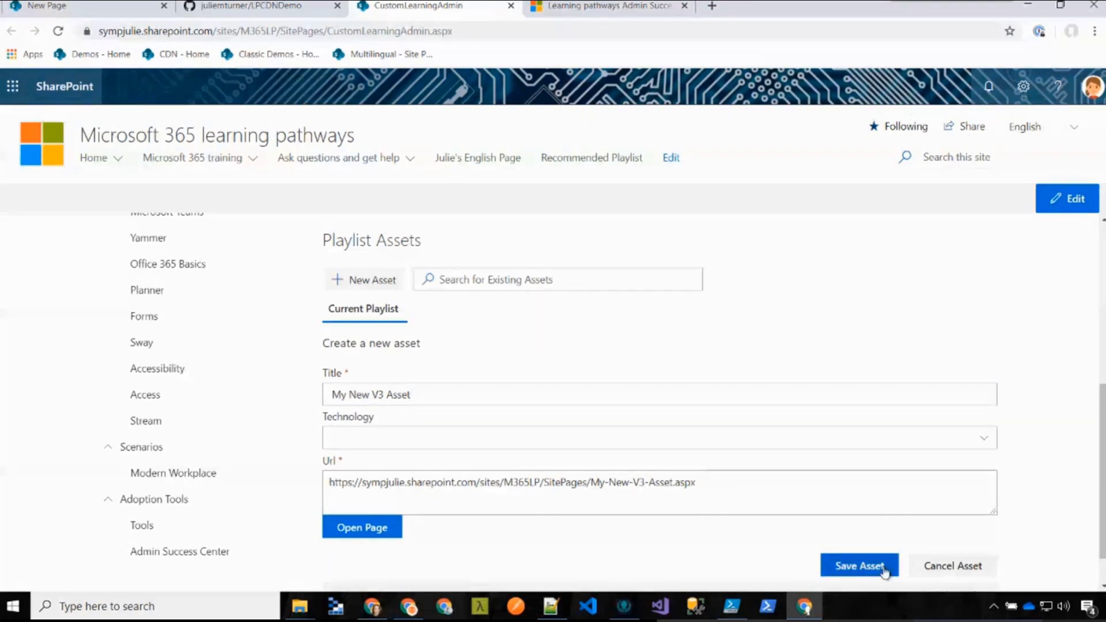
click(885, 571)
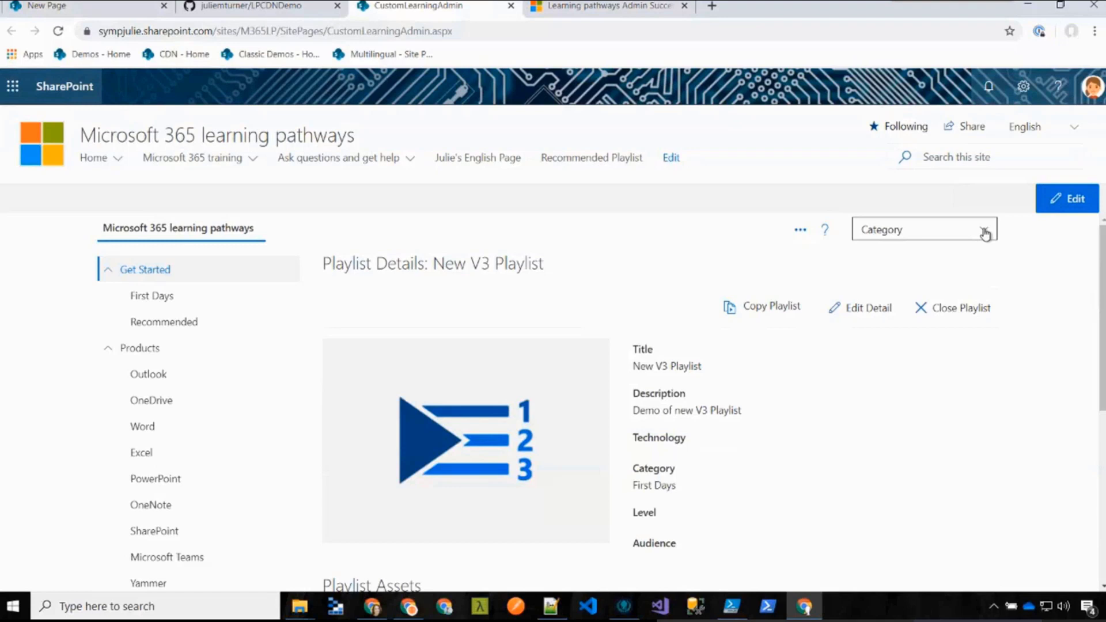
Return to the Get Started playlists and switch the administration view to Technology and back to Category
click(161, 274)
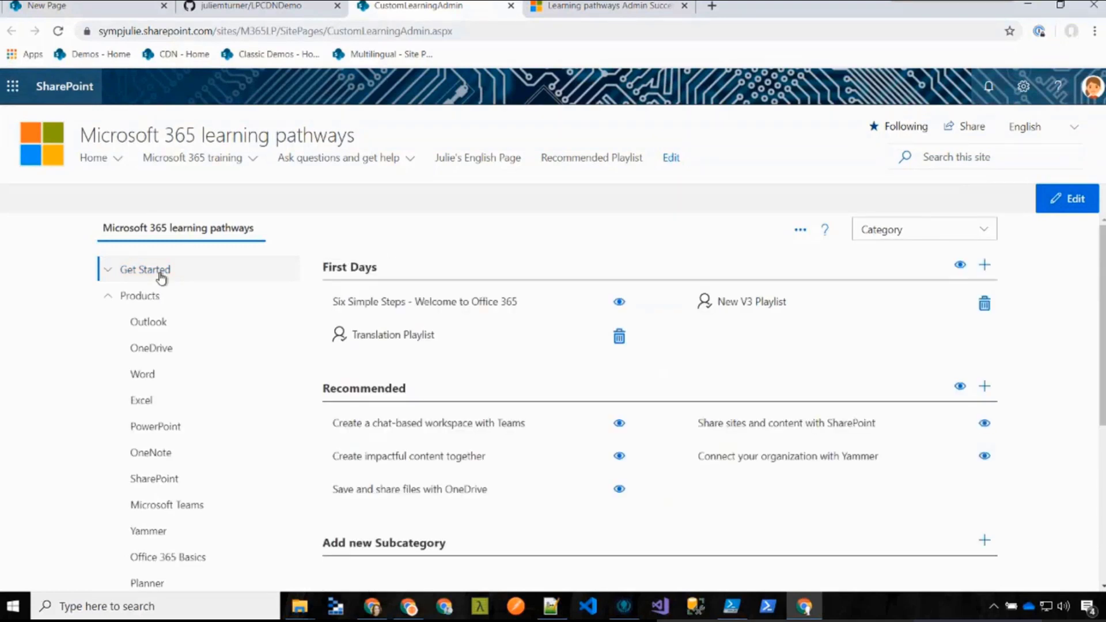
click(973, 231)
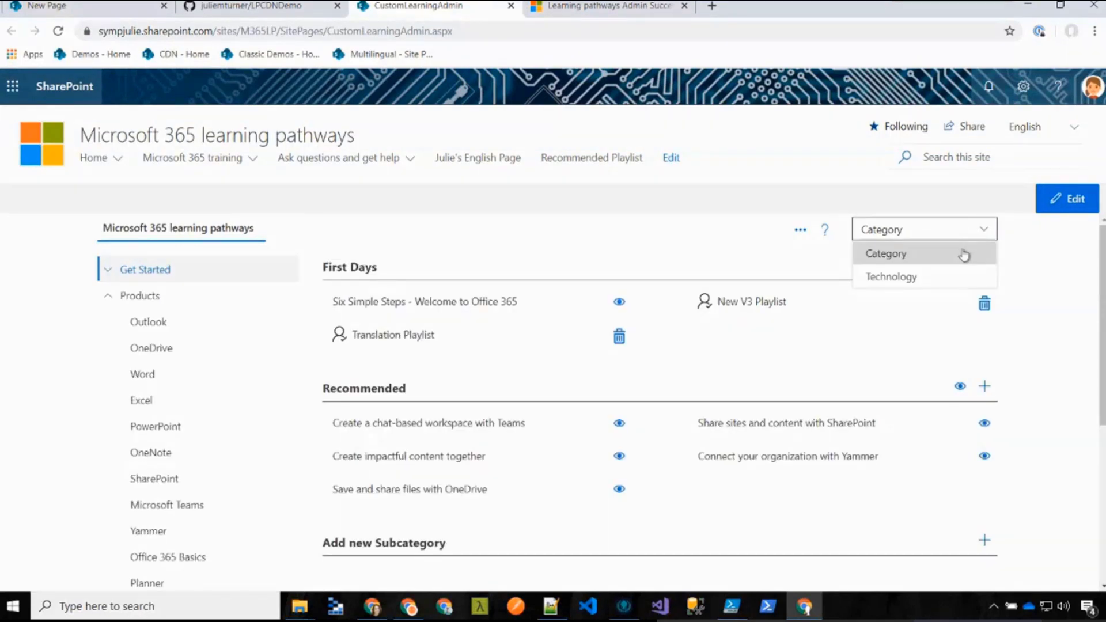
click(946, 278)
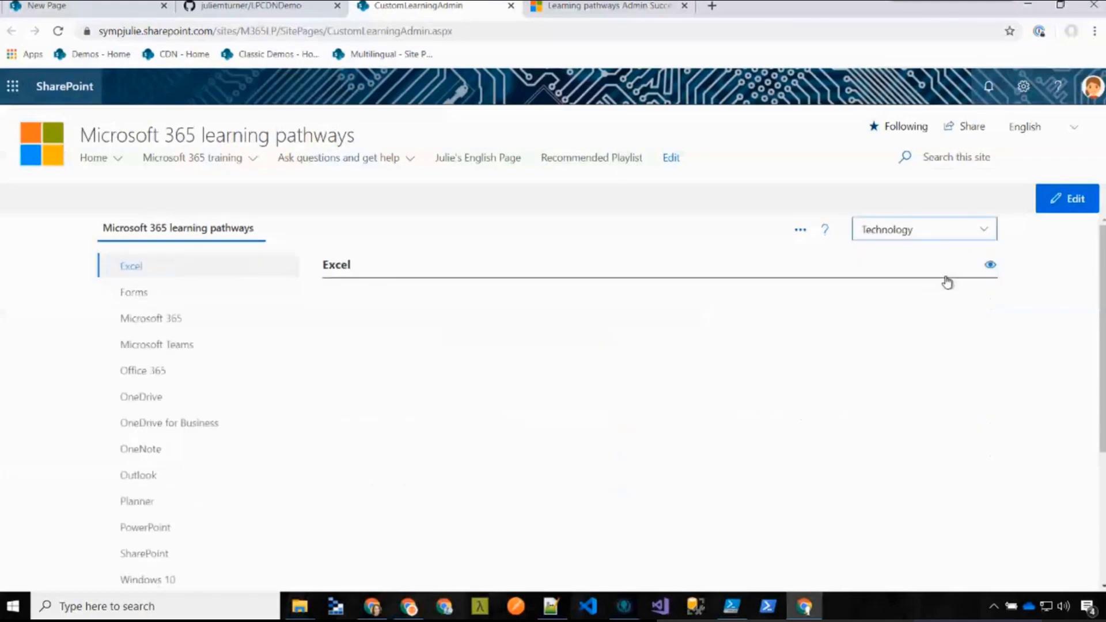
click(948, 236)
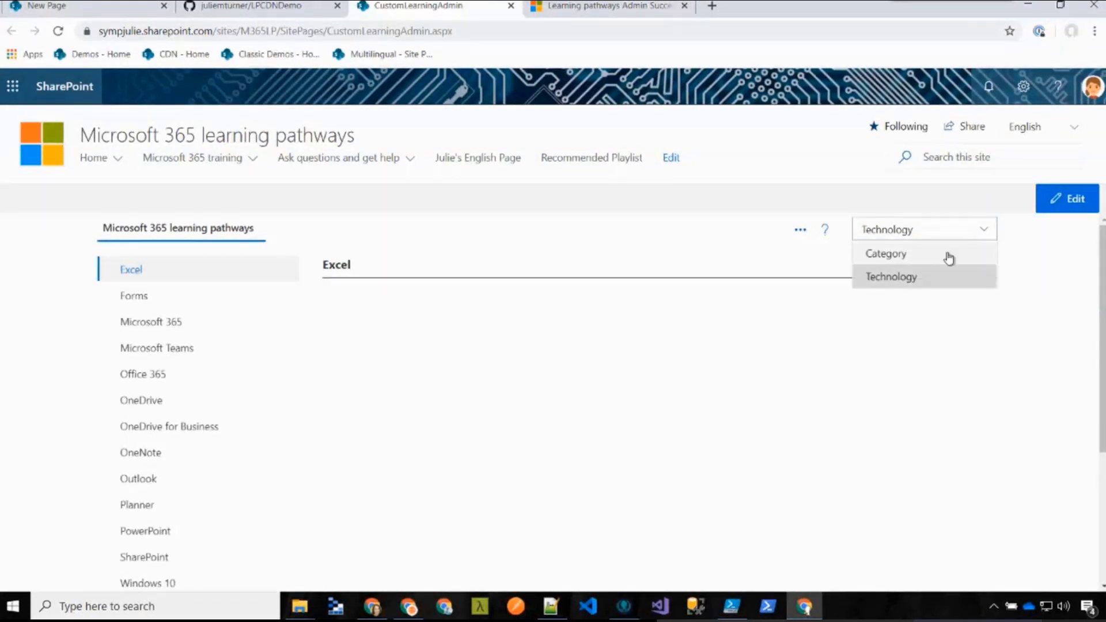
click(950, 257)
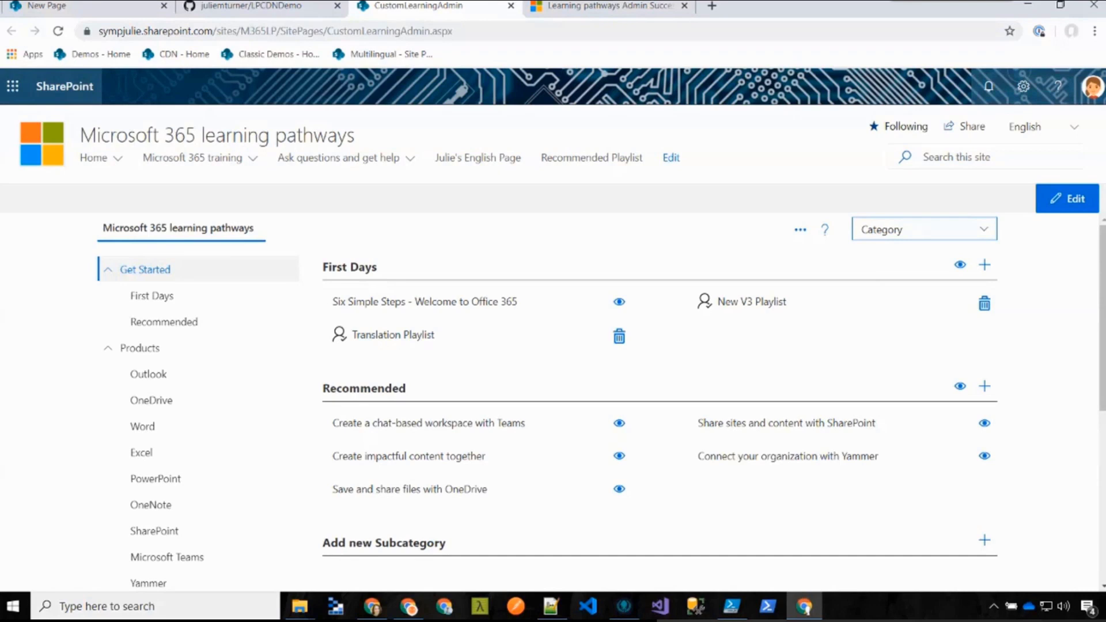
Show the Custom Content Pack information and examine the JSON file structures in the "Partner integration models" article
click(800, 233)
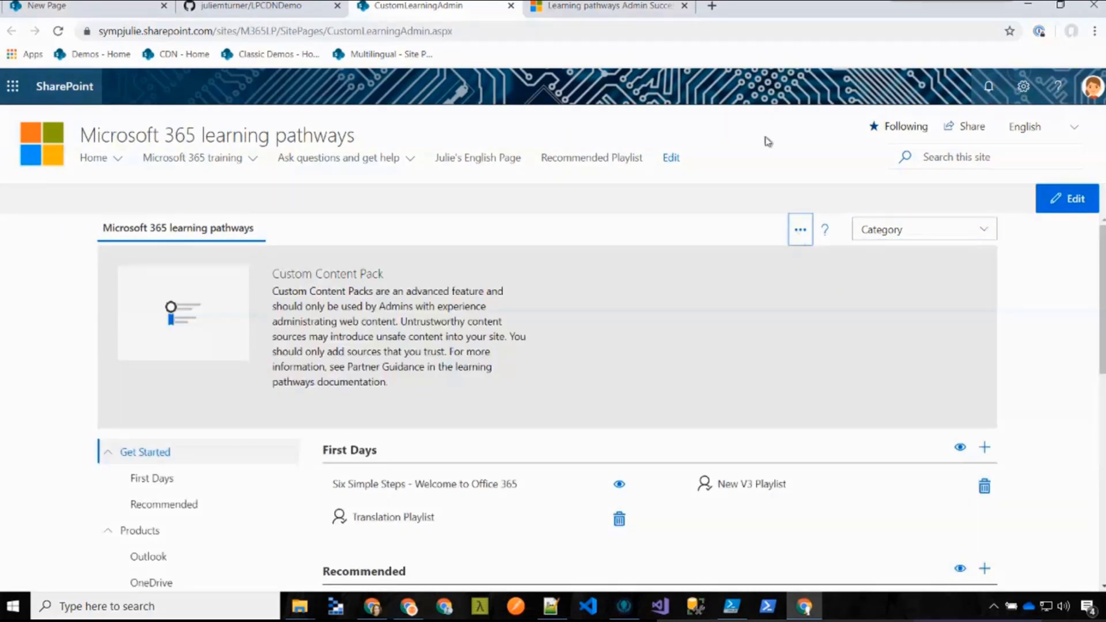
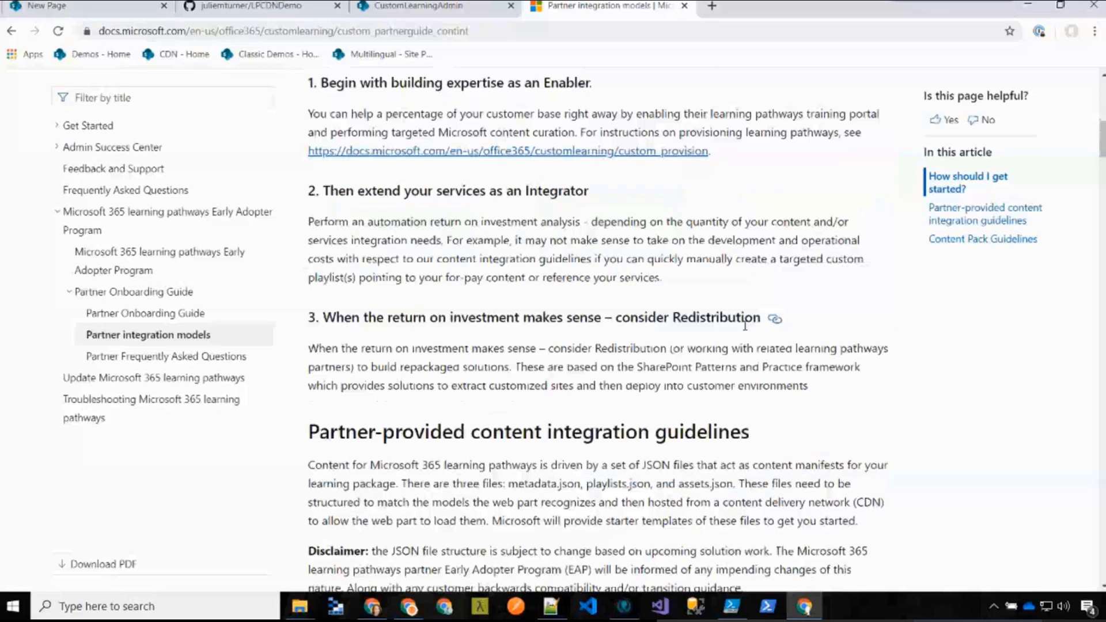
scroll(746, 326, down, 10)
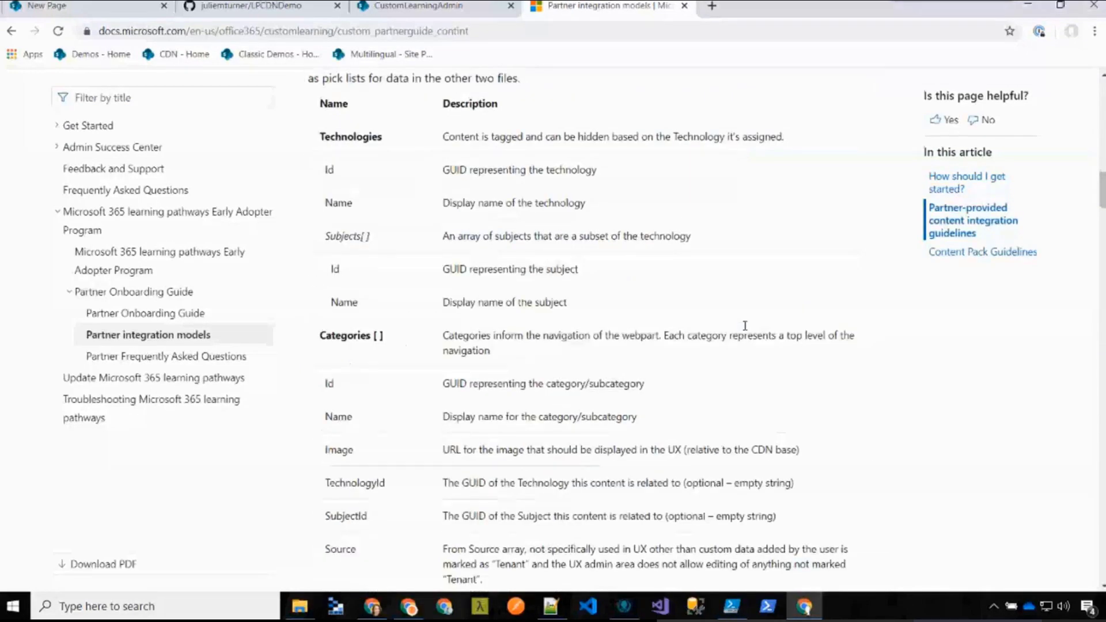
scroll(727, 339, down, 5)
scroll(728, 338, down, 15)
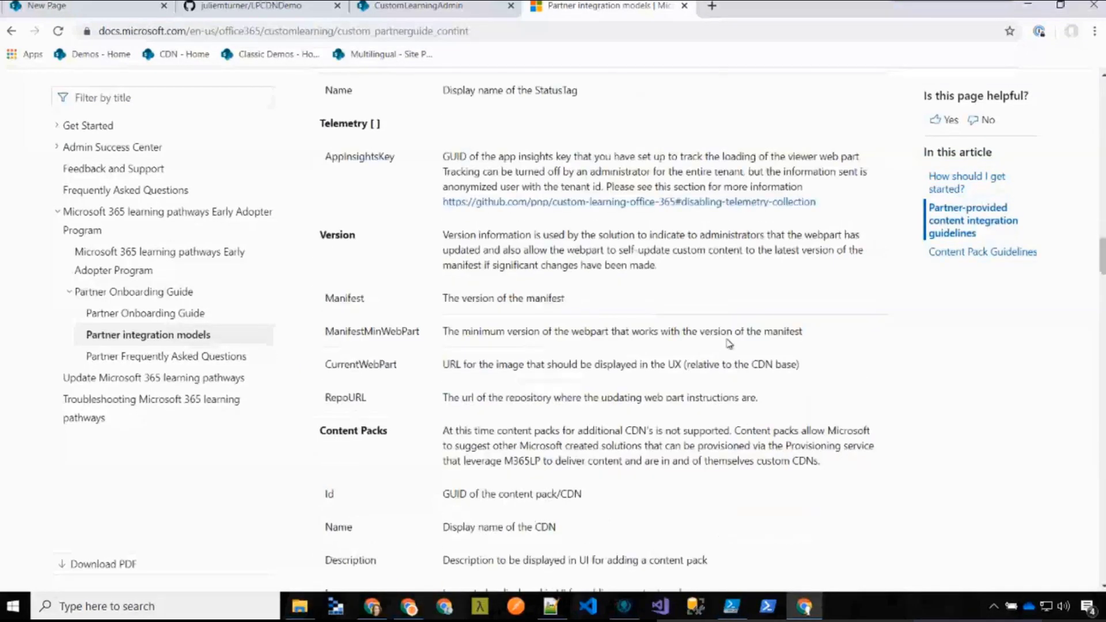
scroll(729, 343, down, 12)
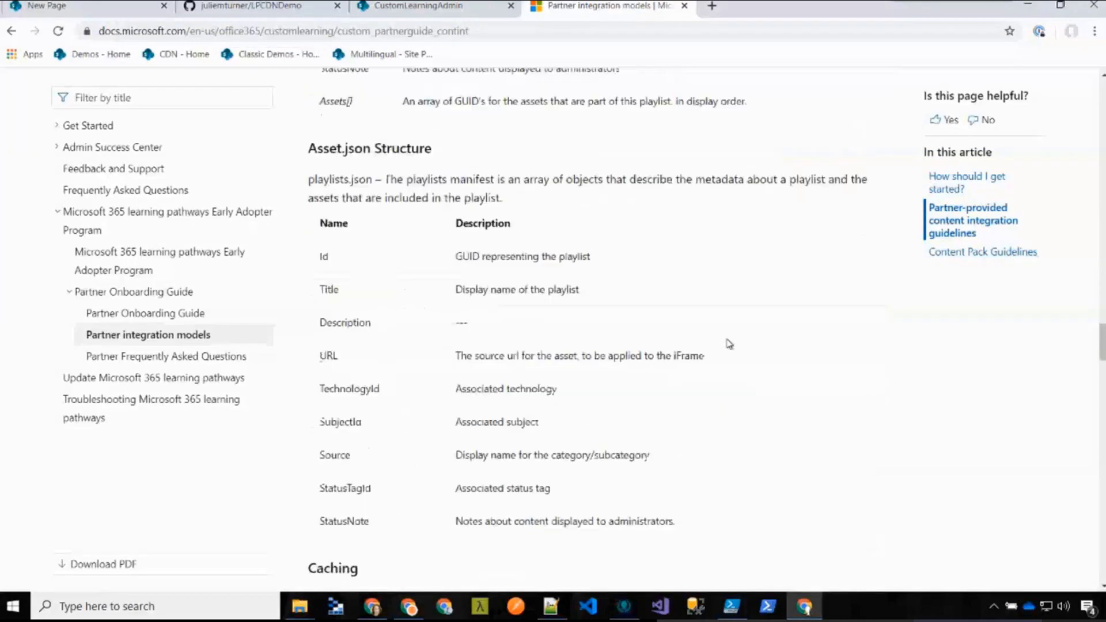
Review the Asset.json structure, Caching and Content Pack Guidelines sections and the Metadata.json structure in the "Partner integration models" article
scroll(729, 344, down, 3)
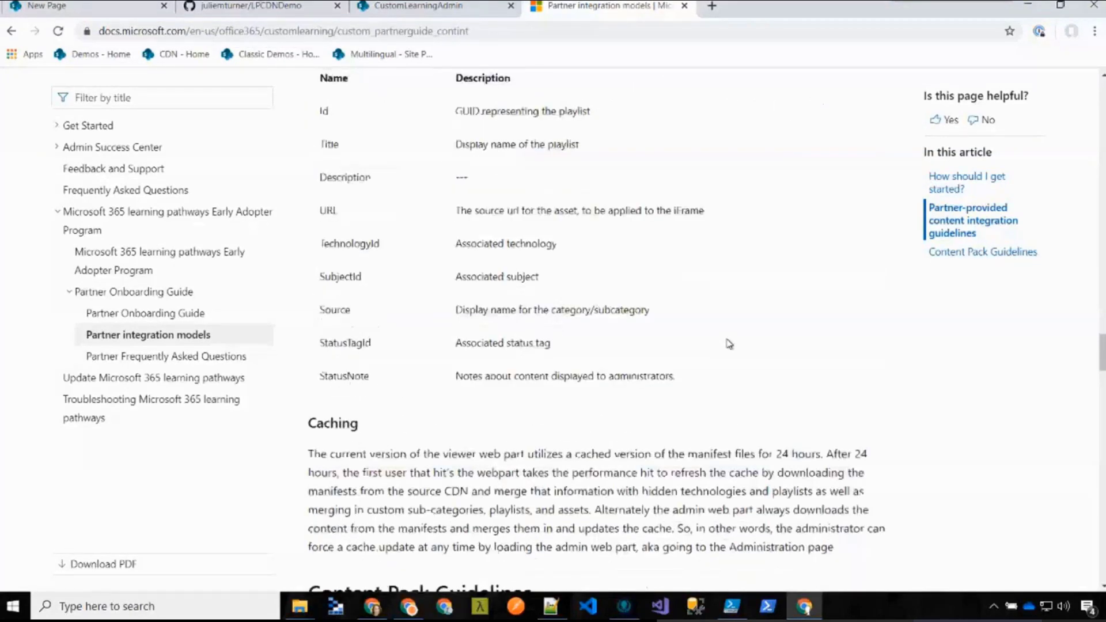
scroll(729, 344, down, 9)
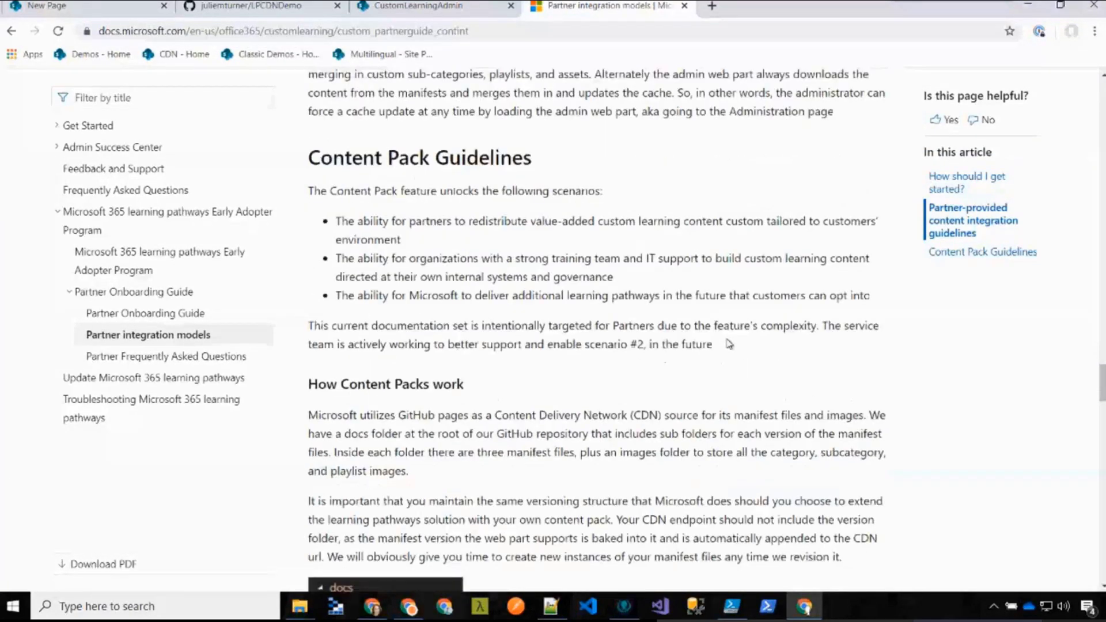
scroll(657, 257, up, 20)
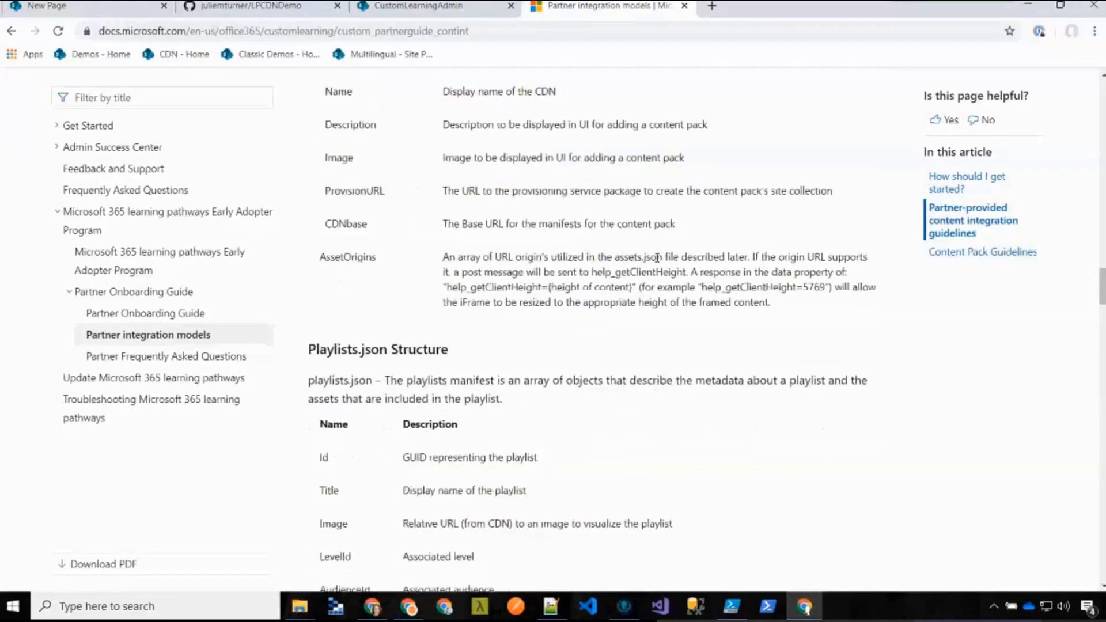
scroll(657, 258, up, 10)
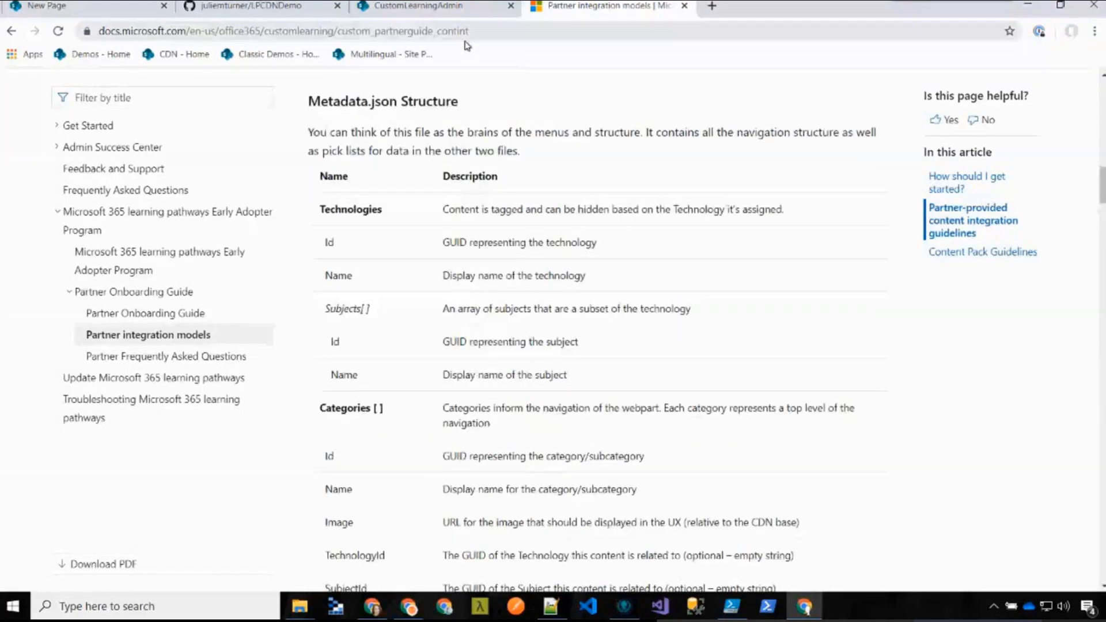
Switch to the LPCDNDemo repository on GitHub and show the contents of its docs/v3 folder
click(455, 7)
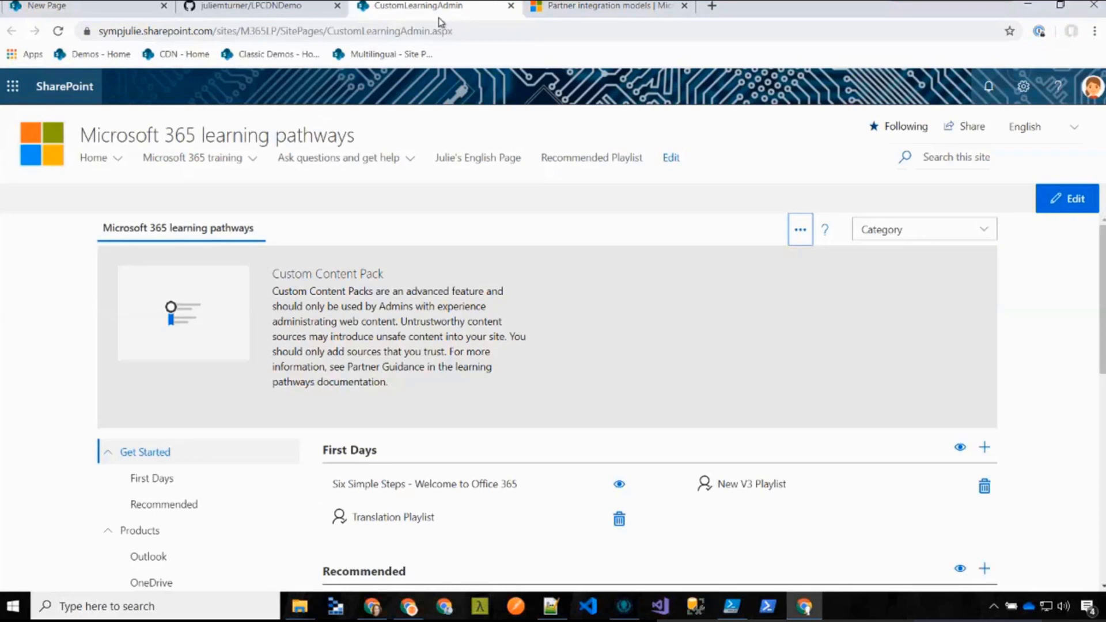
click(250, 7)
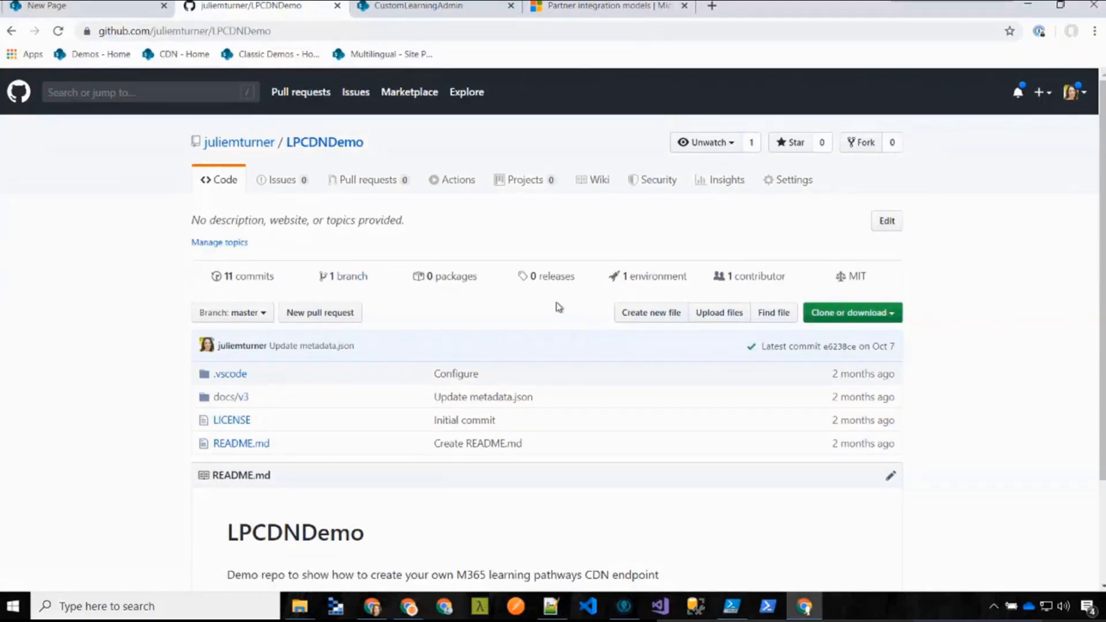
scroll(215, 328, down, 1)
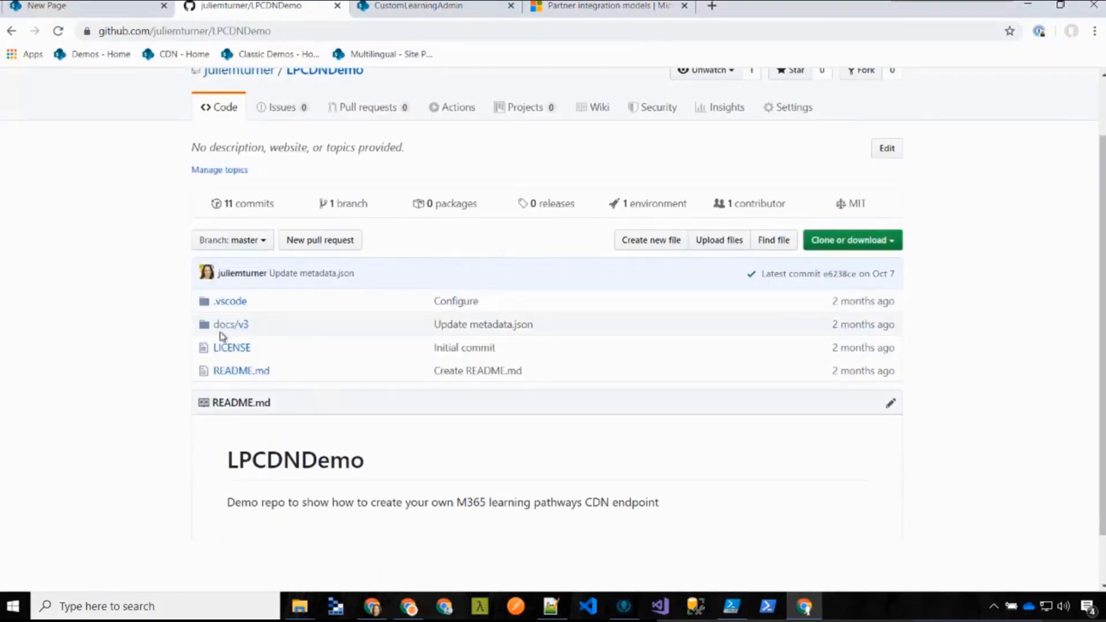
click(221, 331)
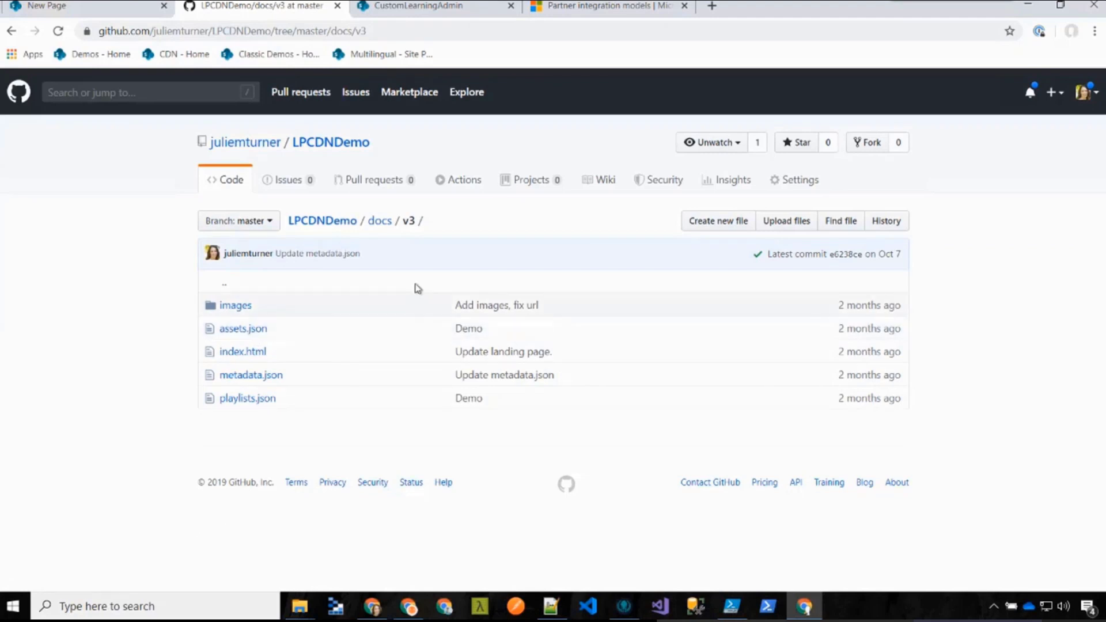
Find the GitHub Pages section in the LPCDNDemo repository's settings and copy the published site URL
click(805, 185)
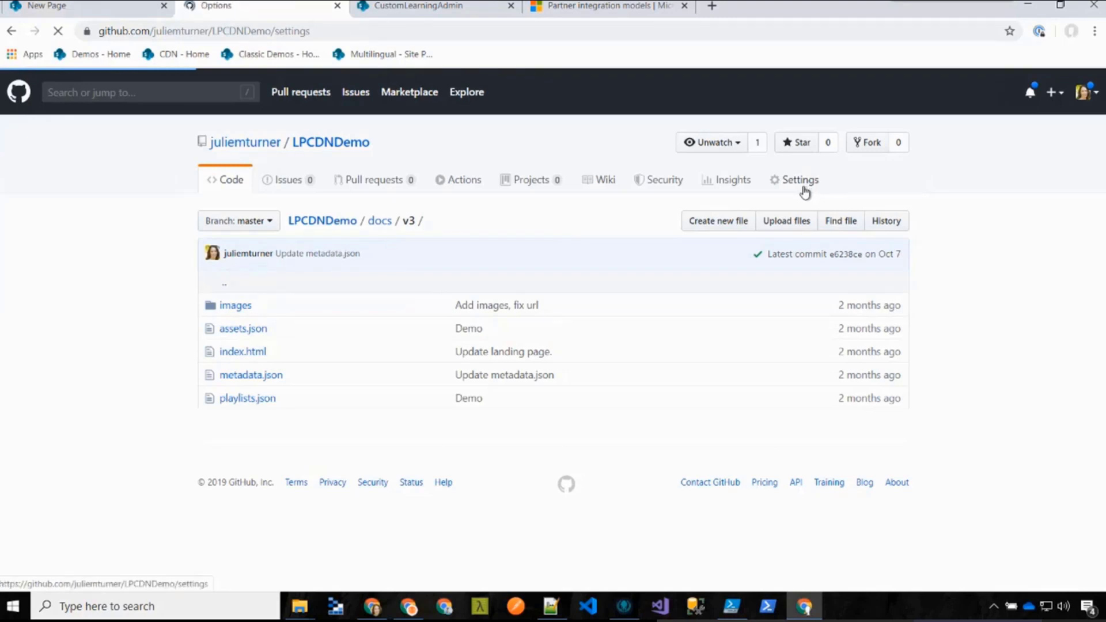
scroll(592, 281, down, 1)
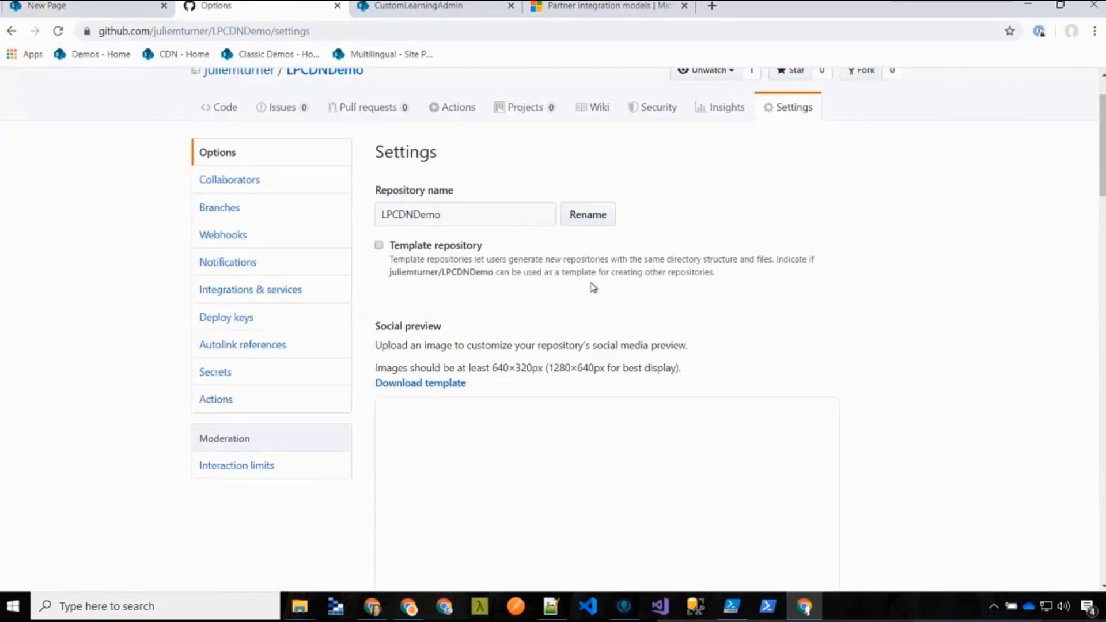
scroll(593, 287, down, 10)
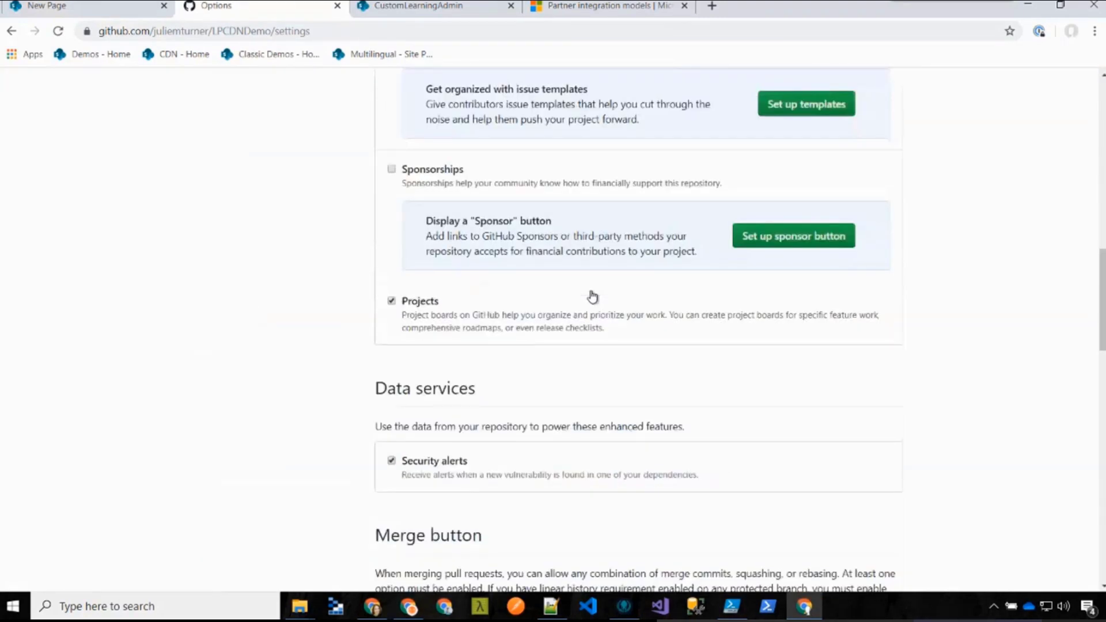
scroll(593, 296, down, 9)
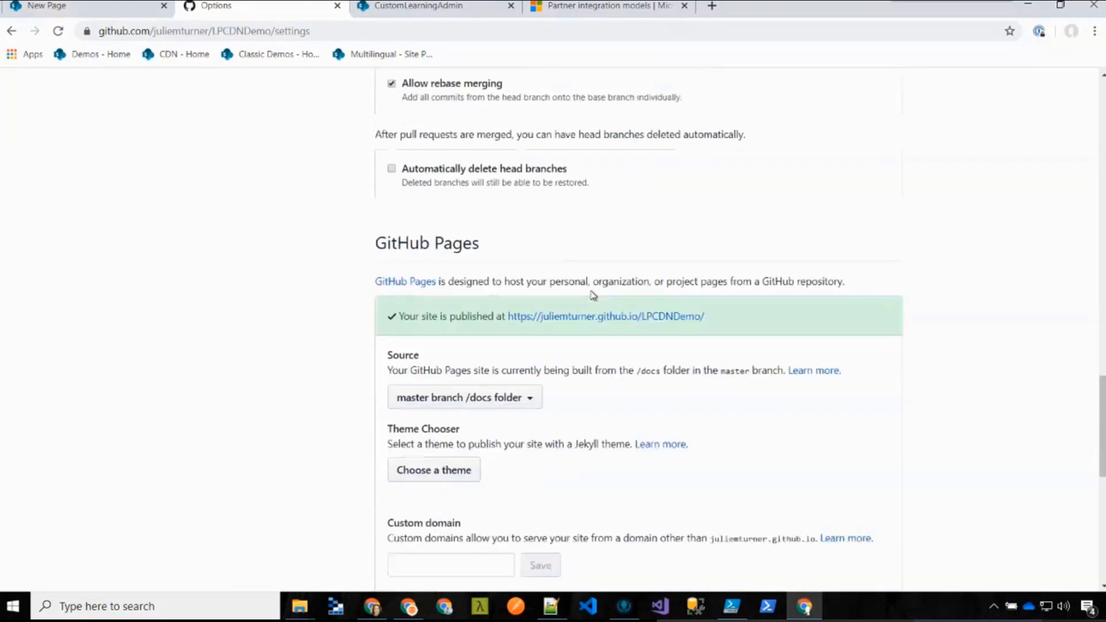
scroll(594, 296, down, 1)
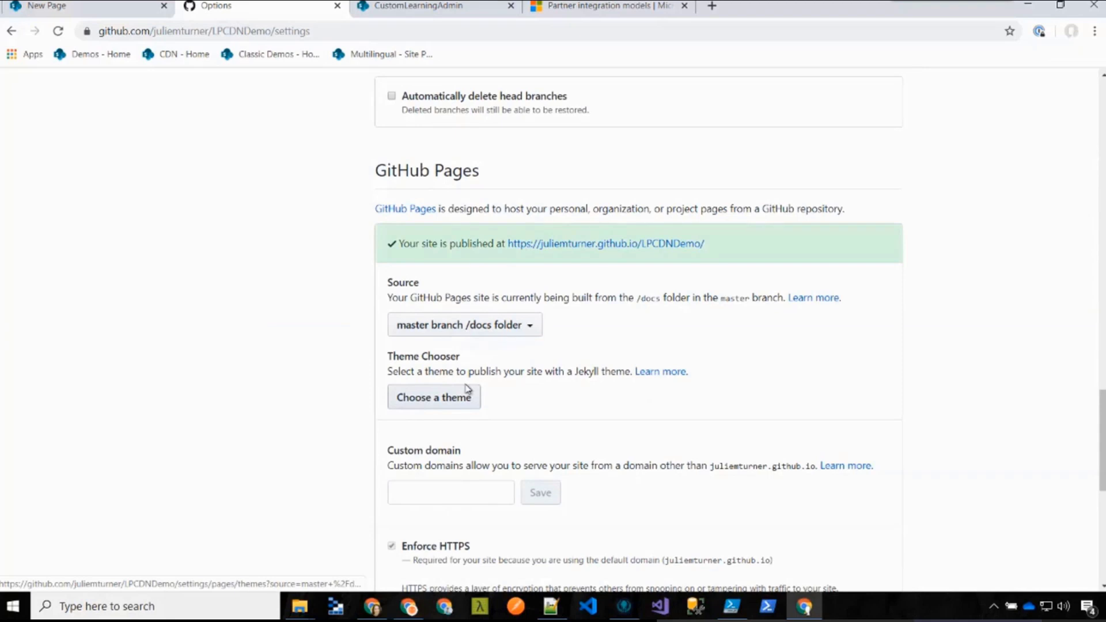
drag(712, 249, 509, 243)
key(ctrl+c)
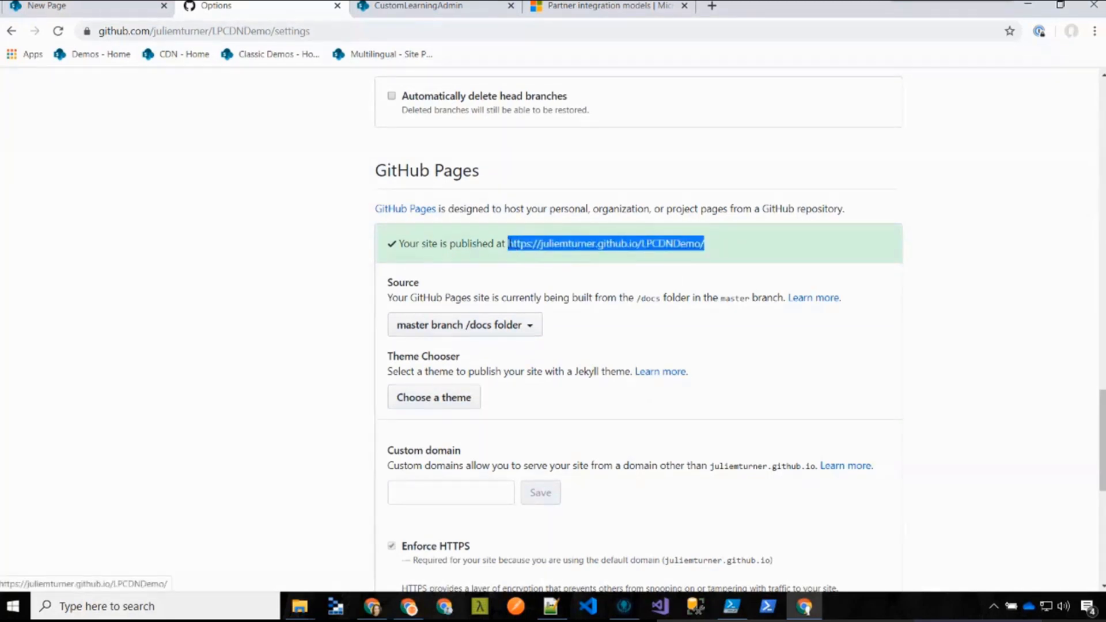
Add a custom content pack in CustomLearningAdmin, using the copied GitHub Pages address as base URL and the owner's first name plus "Content Pack" as display name, and save it
click(442, 6)
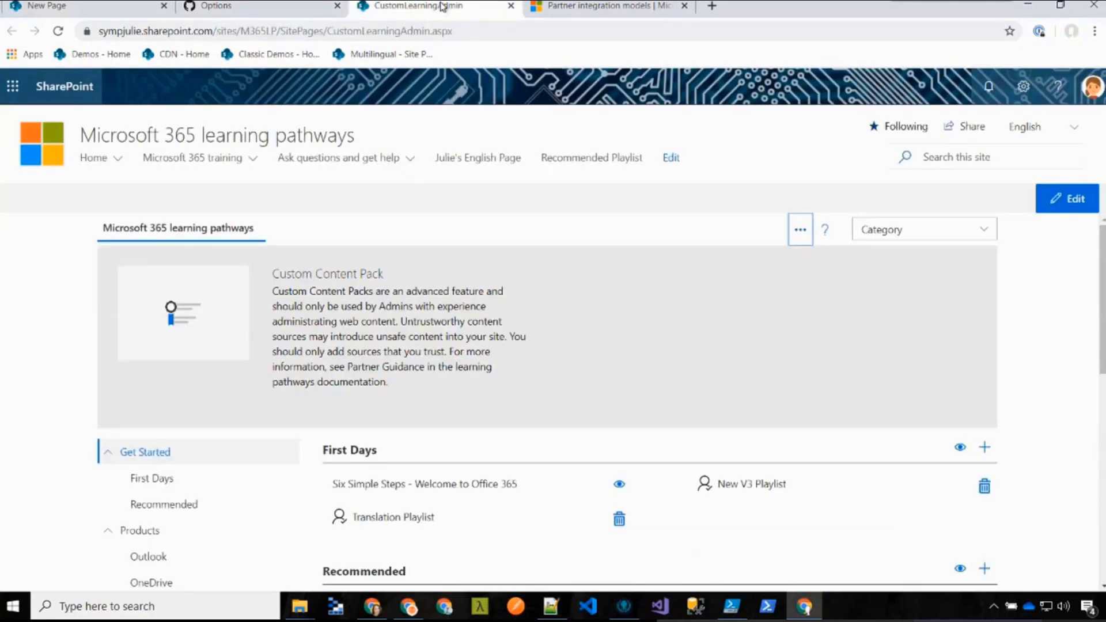
click(209, 315)
click(207, 334)
click(200, 377)
key(ctrl+v)
click(195, 335)
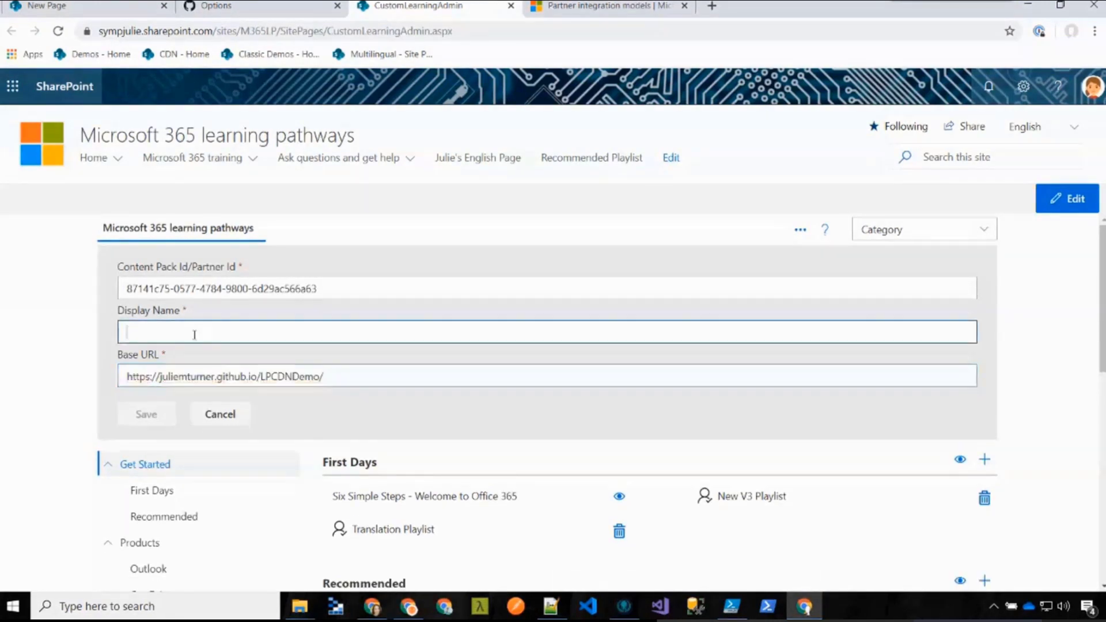
text(Julie's Content Pack)
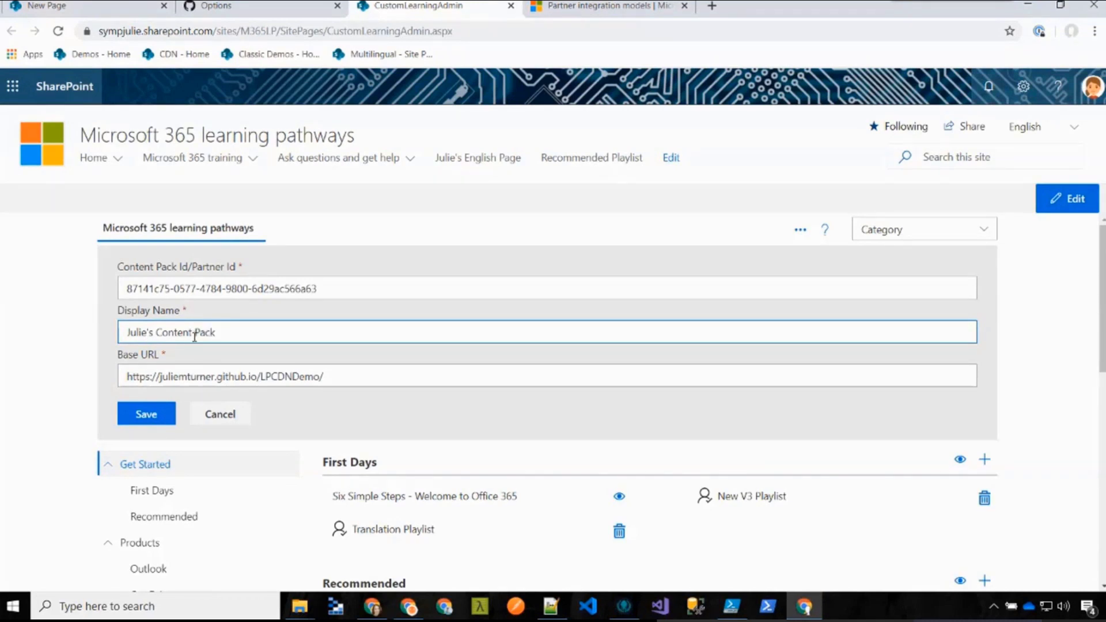
click(141, 415)
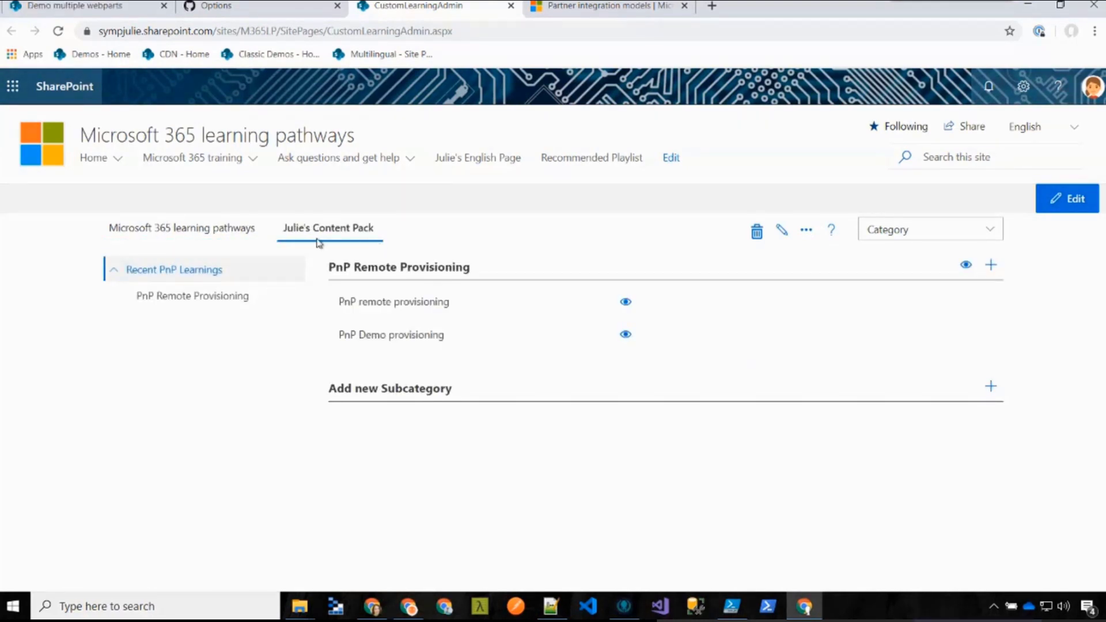
Reload the "Demo multiple webparts" page for editing and set the Outlook web part's learning source to the custom content pack
click(75, 8)
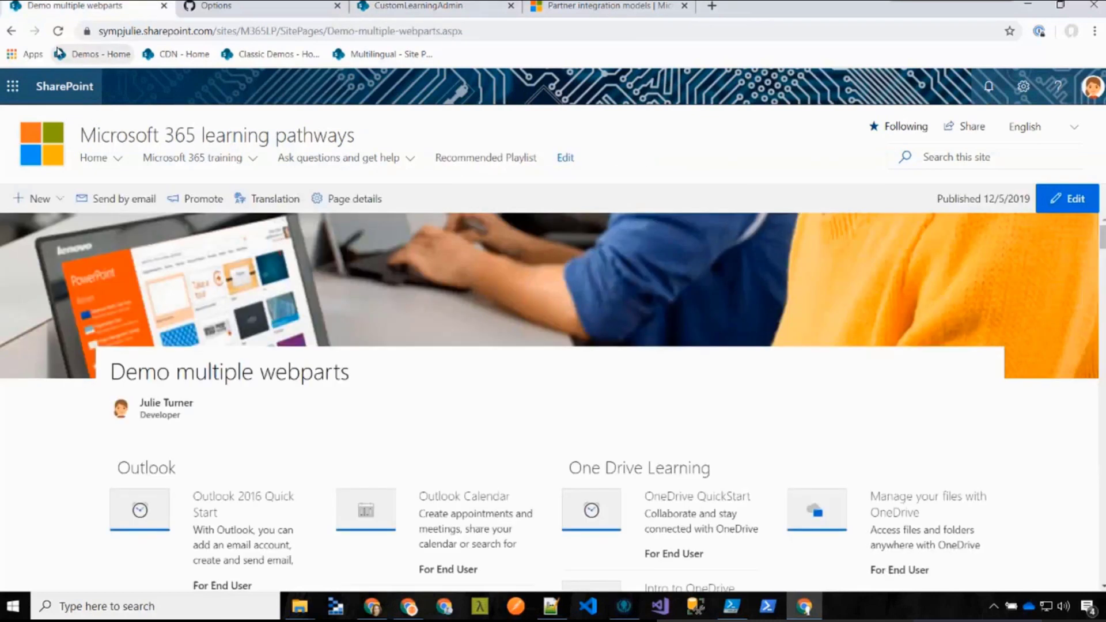
click(58, 32)
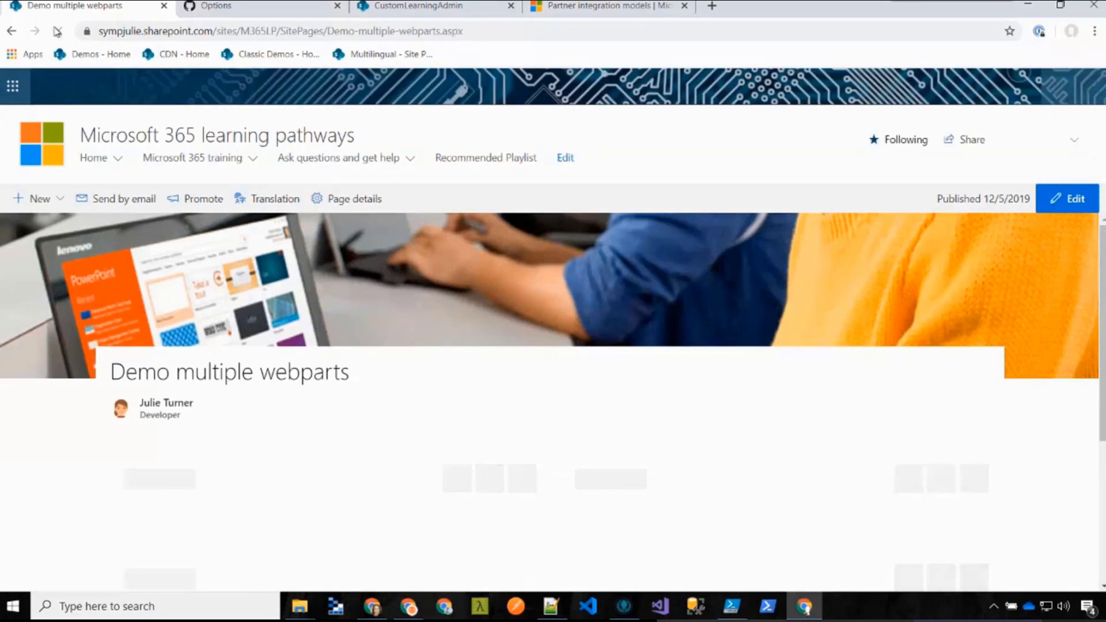
click(1073, 202)
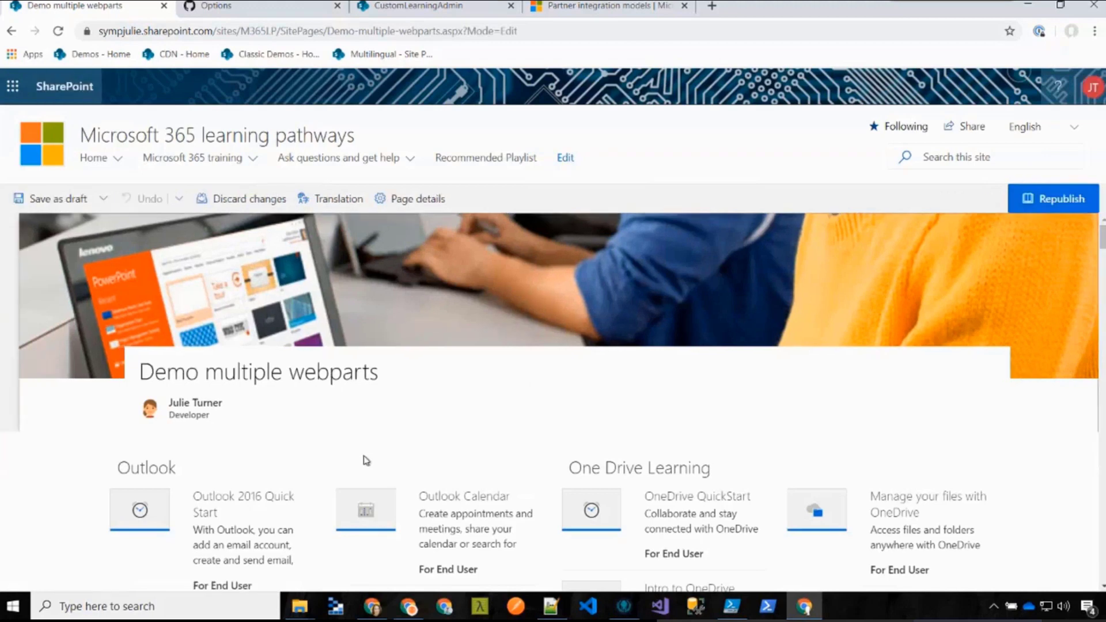
mouse_move(139, 494)
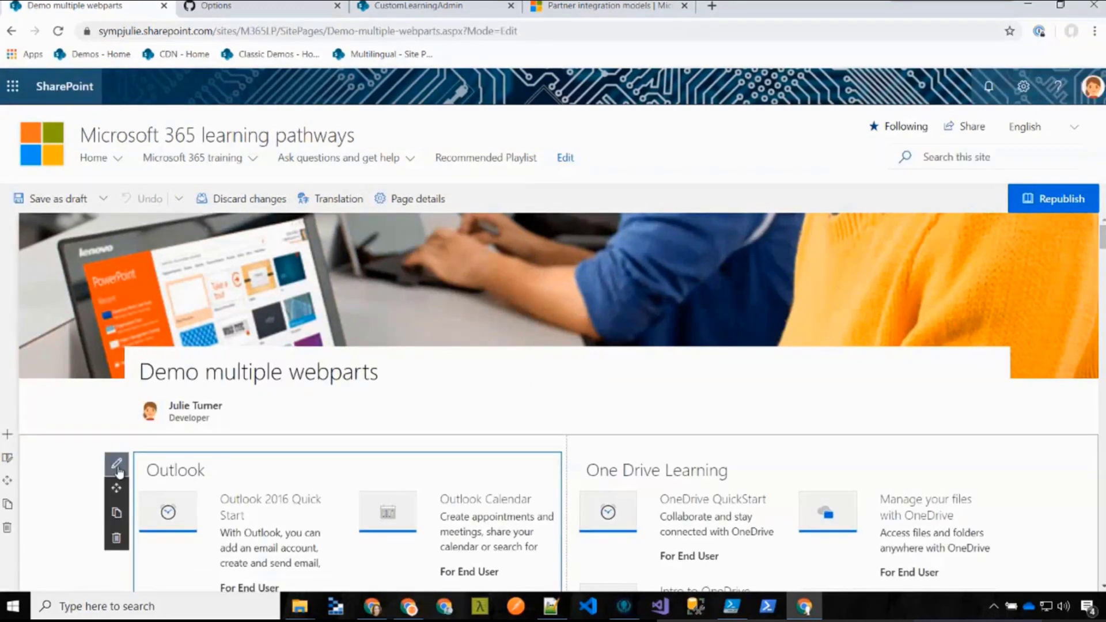
click(118, 469)
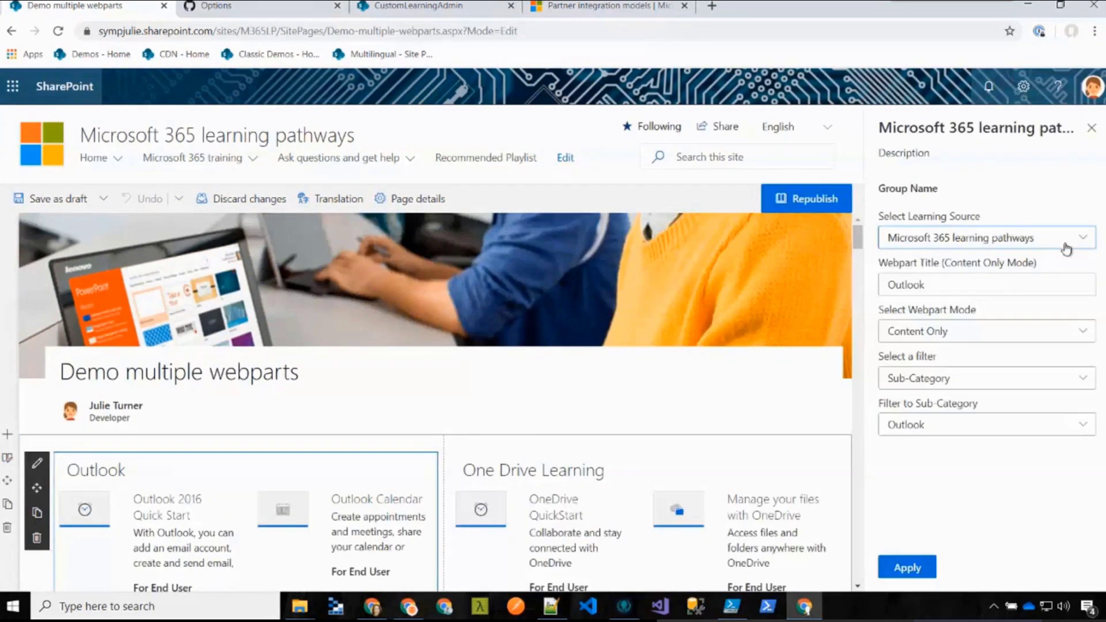
click(1060, 245)
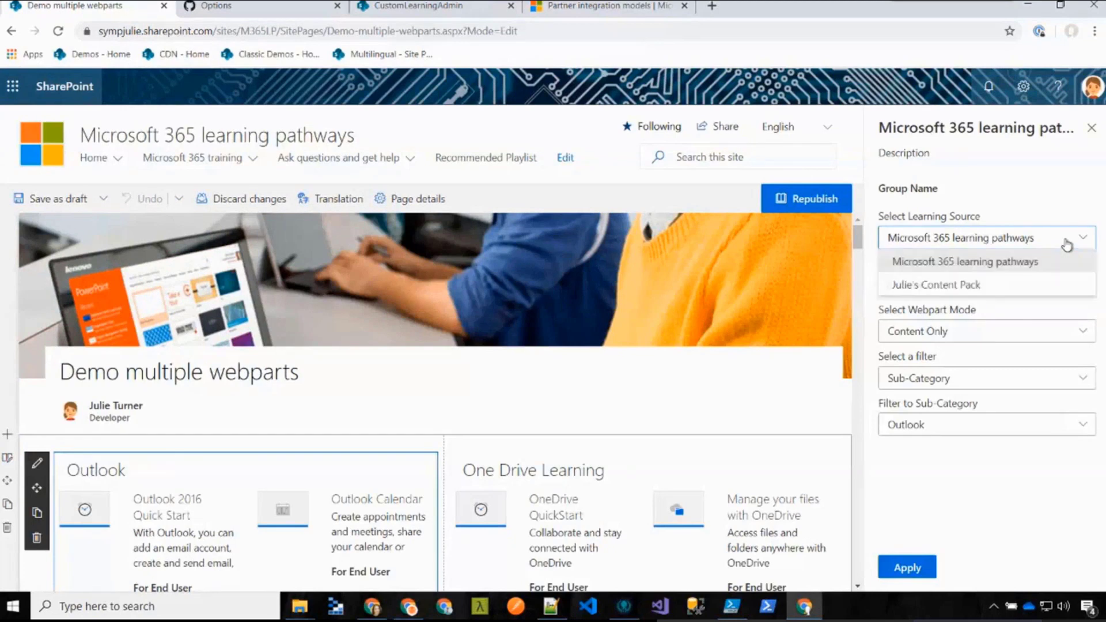
click(998, 286)
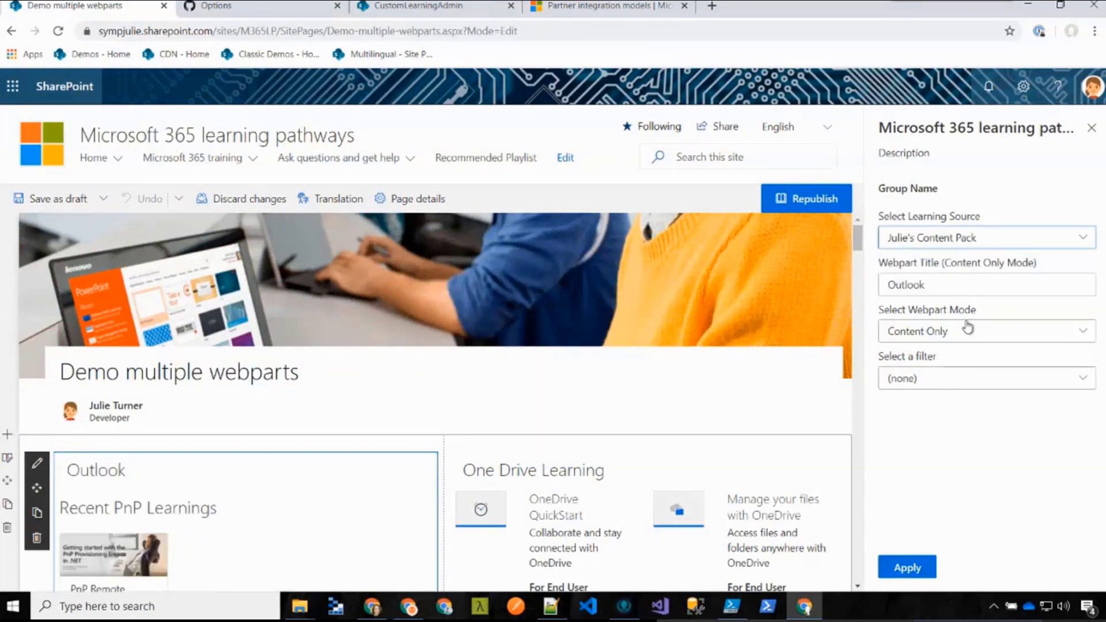
Filter the web part by Category to "Recent PnP Learnings"
click(960, 390)
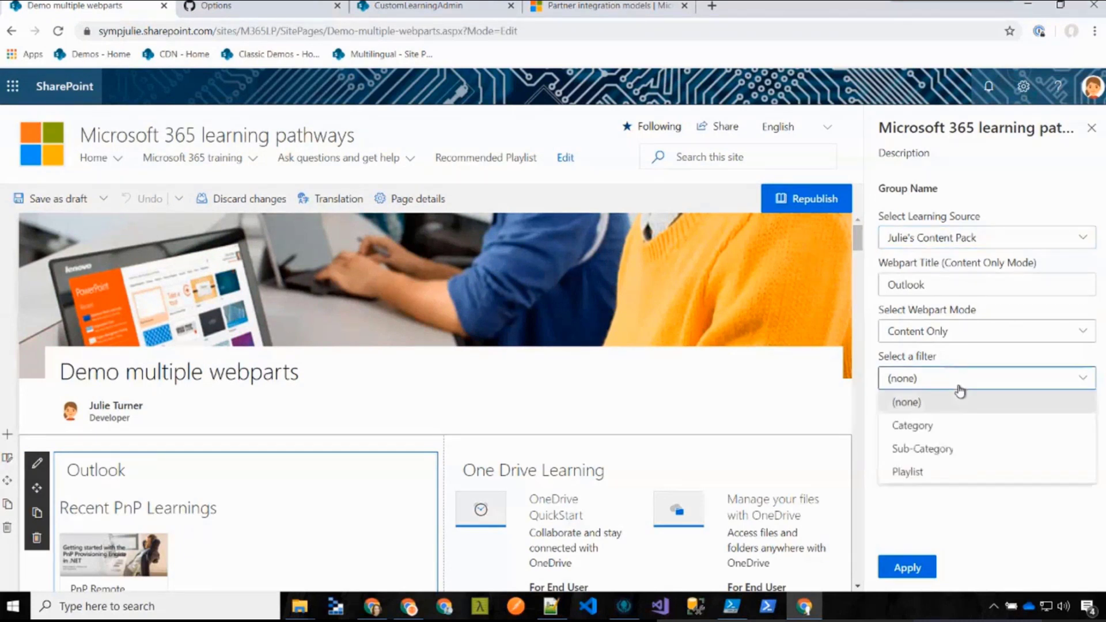
click(938, 427)
click(938, 427)
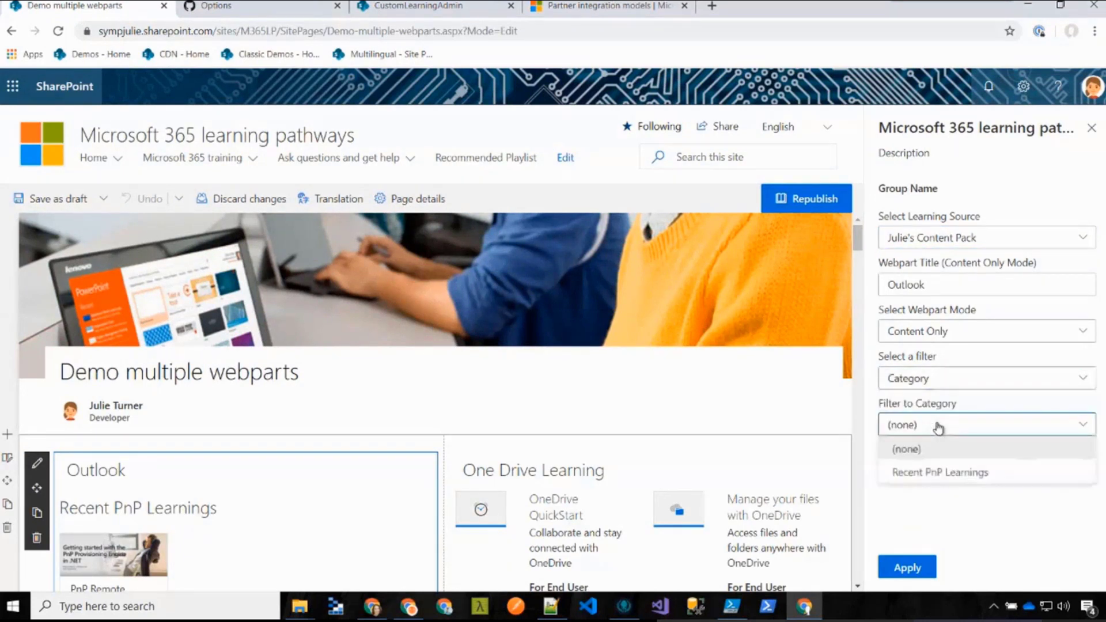
click(938, 473)
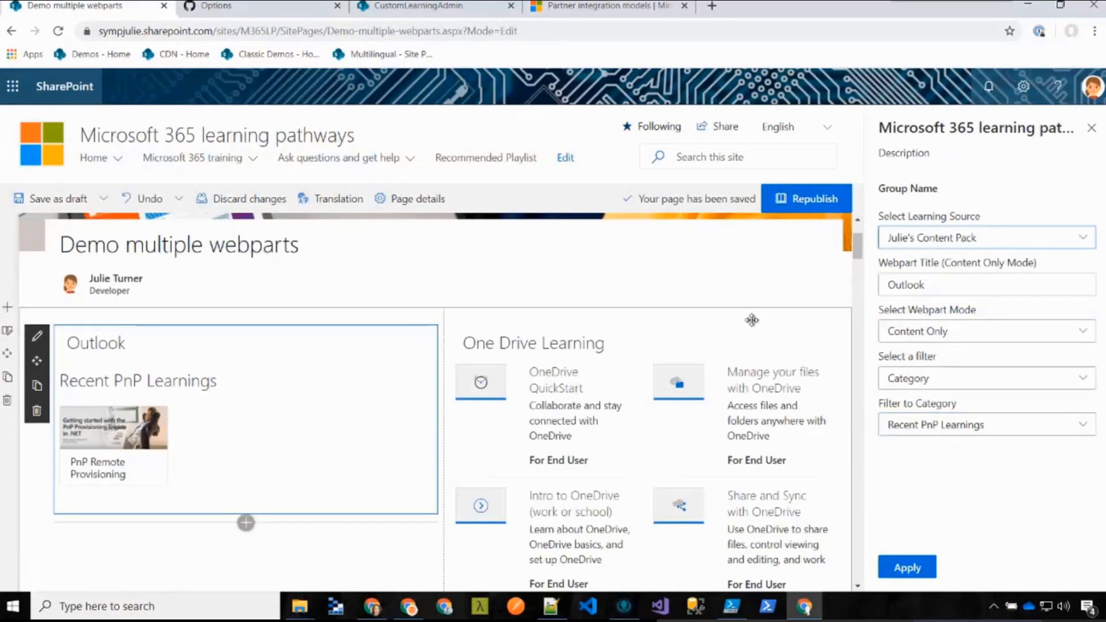
Change the web part title to "Recent PnP Learnings", apply it and close the web part properties
double_click(923, 285)
text(Recent PnP)
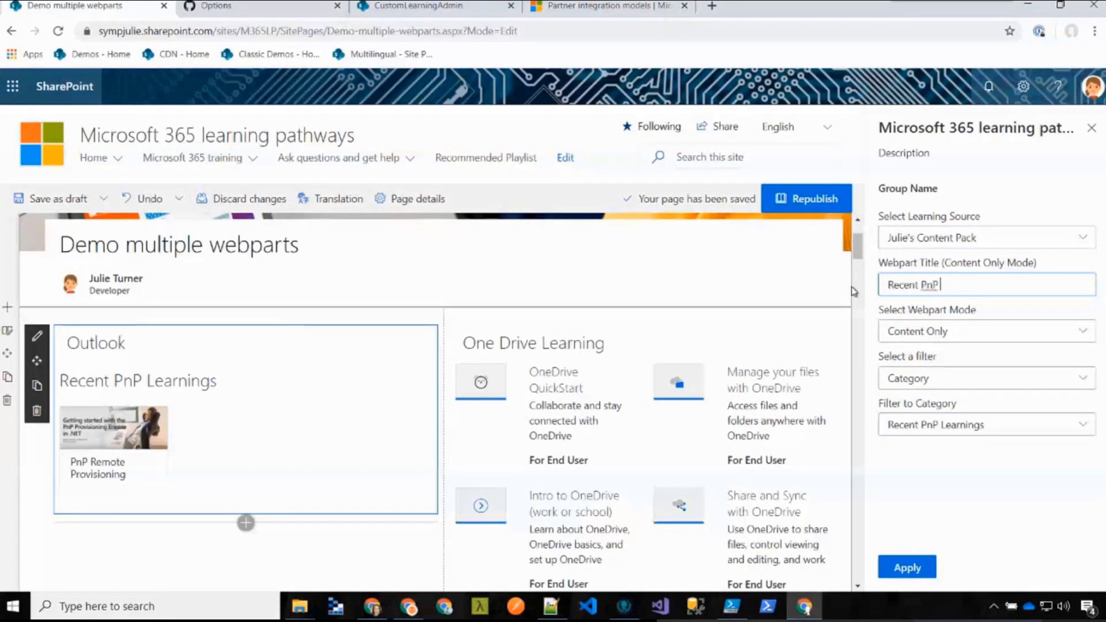
text( Learnings)
click(909, 569)
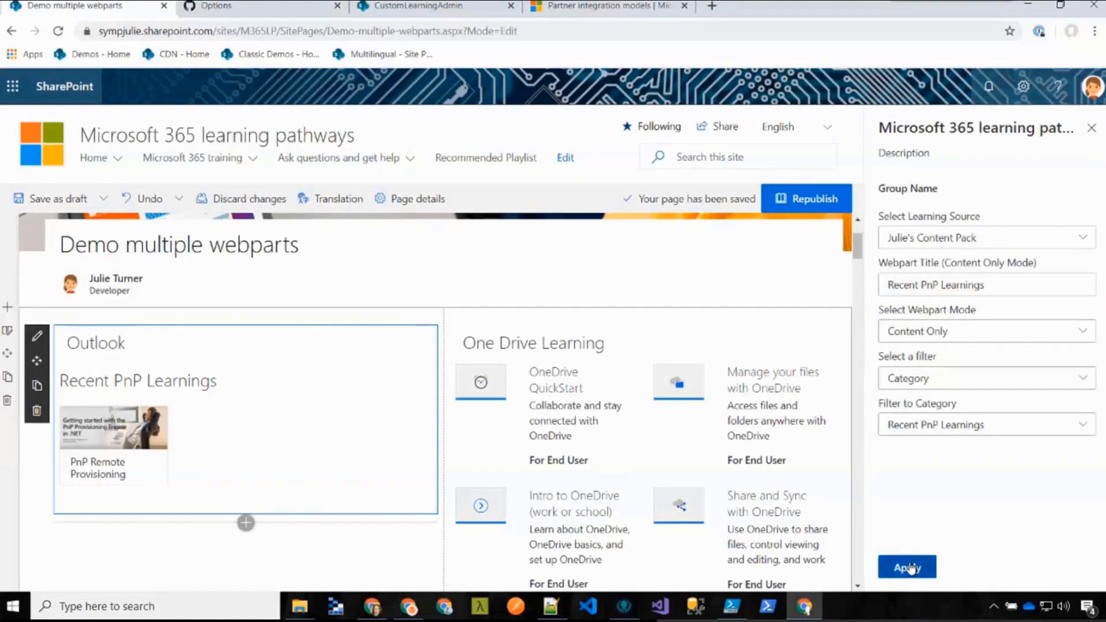
click(1098, 128)
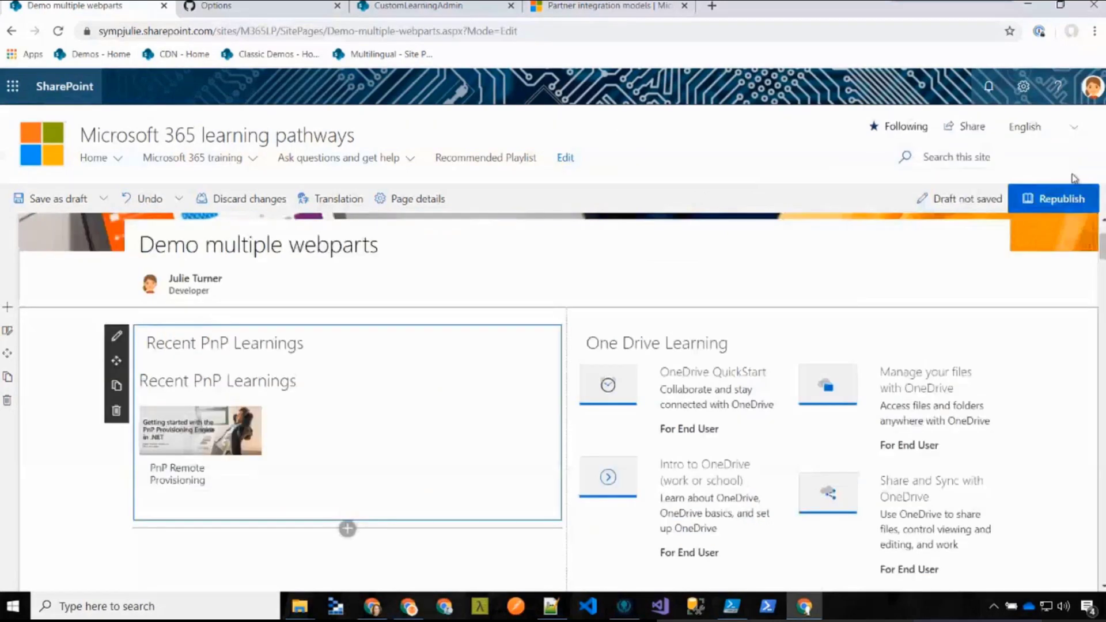
Republish the "Demo multiple webparts" page, then reload it and look over its web parts
click(1072, 199)
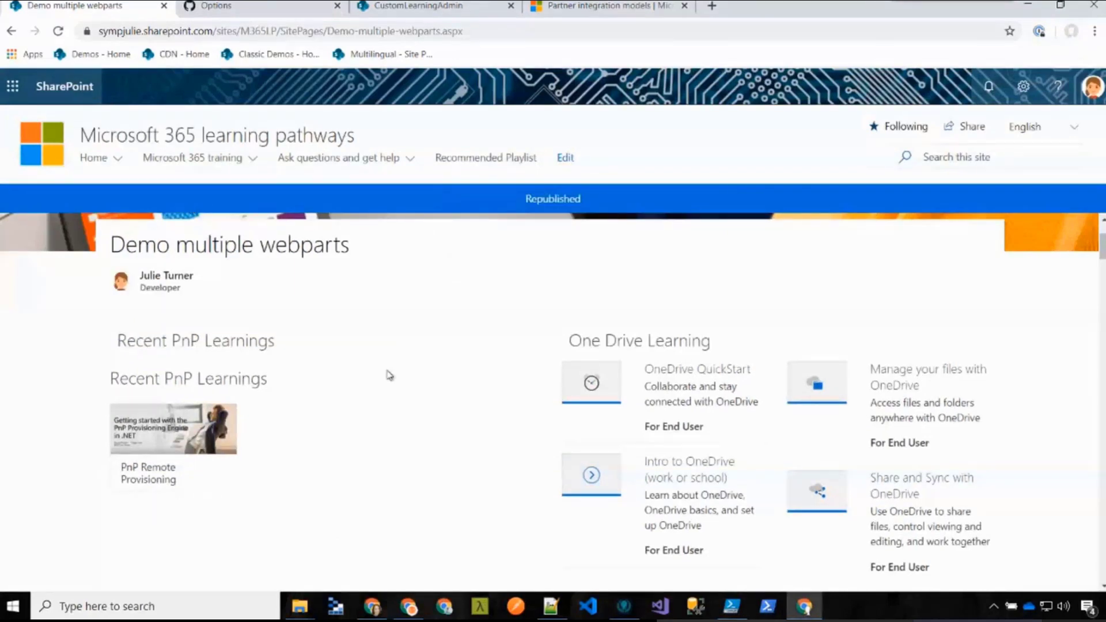
scroll(390, 375, down, 1)
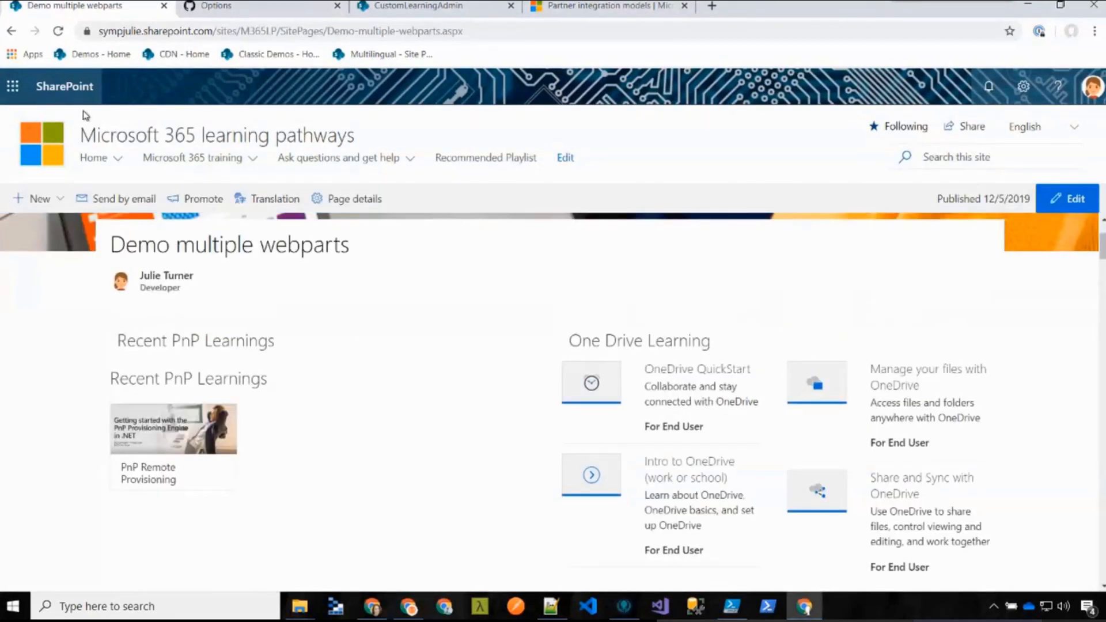
click(60, 30)
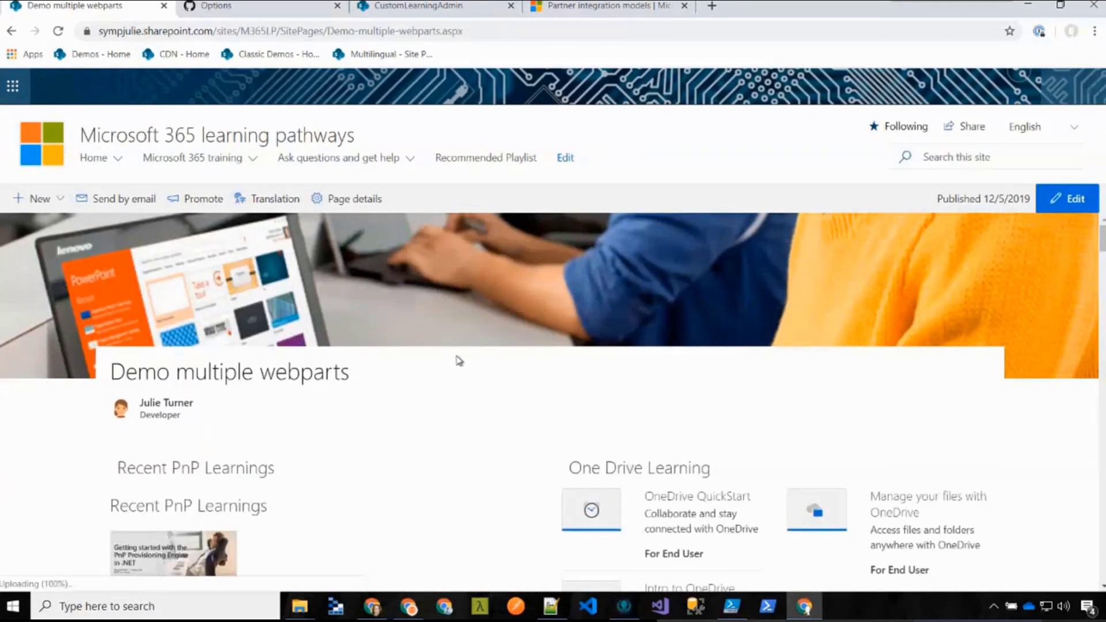
scroll(458, 362, down, 6)
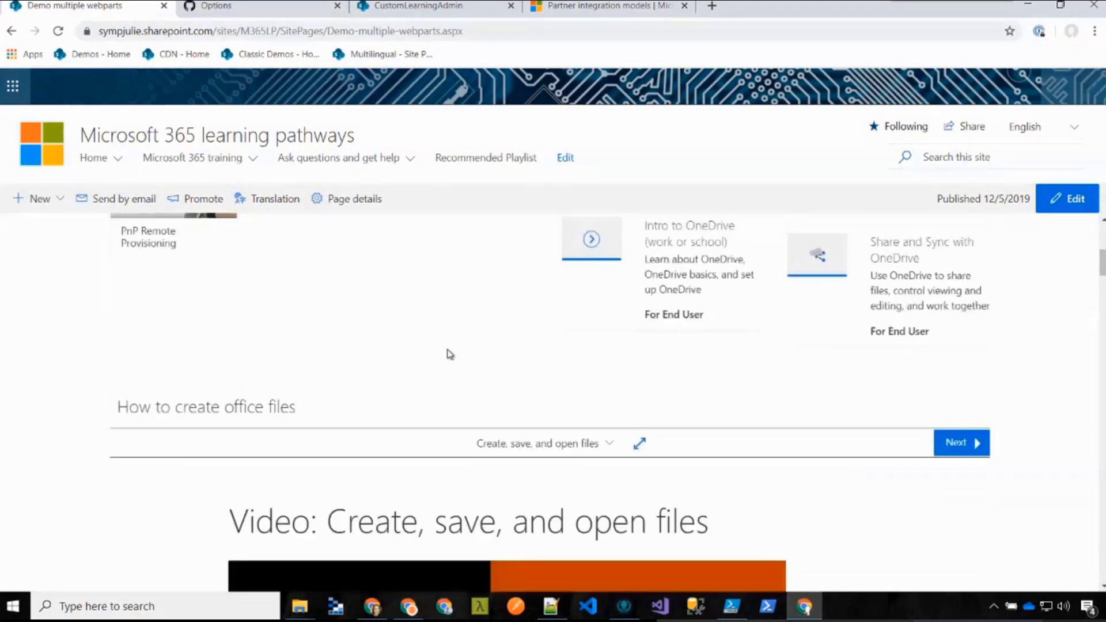
Switch to the CustomLearningAdmin page, view the custom content pack's ID, display name and base URL settings, and close them without updating
scroll(448, 354, up, 4)
scroll(451, 354, up, 3)
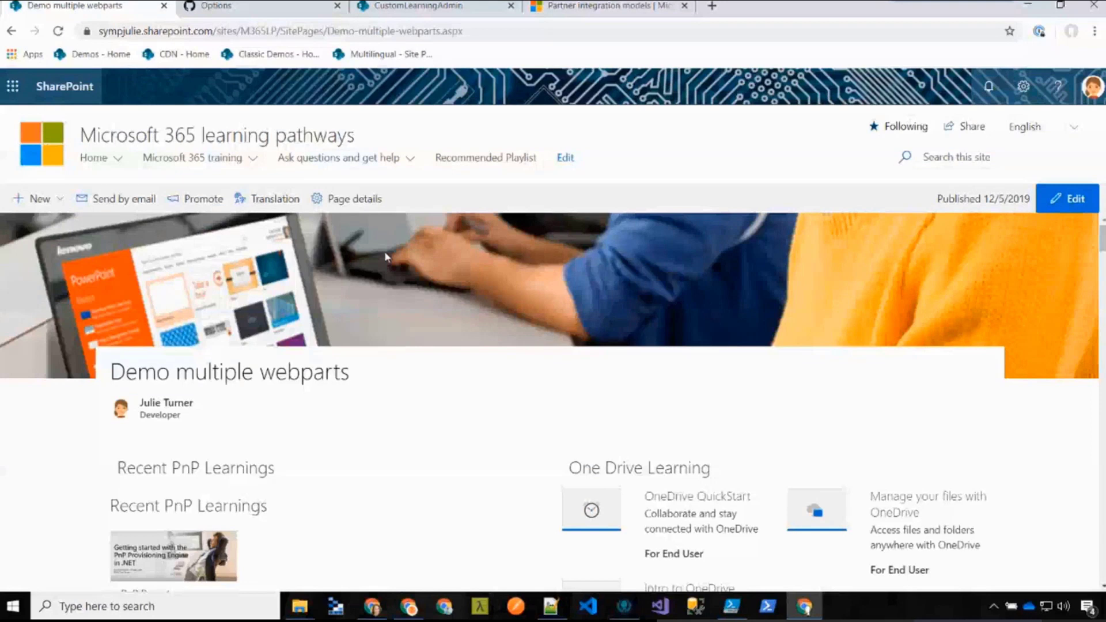
click(429, 16)
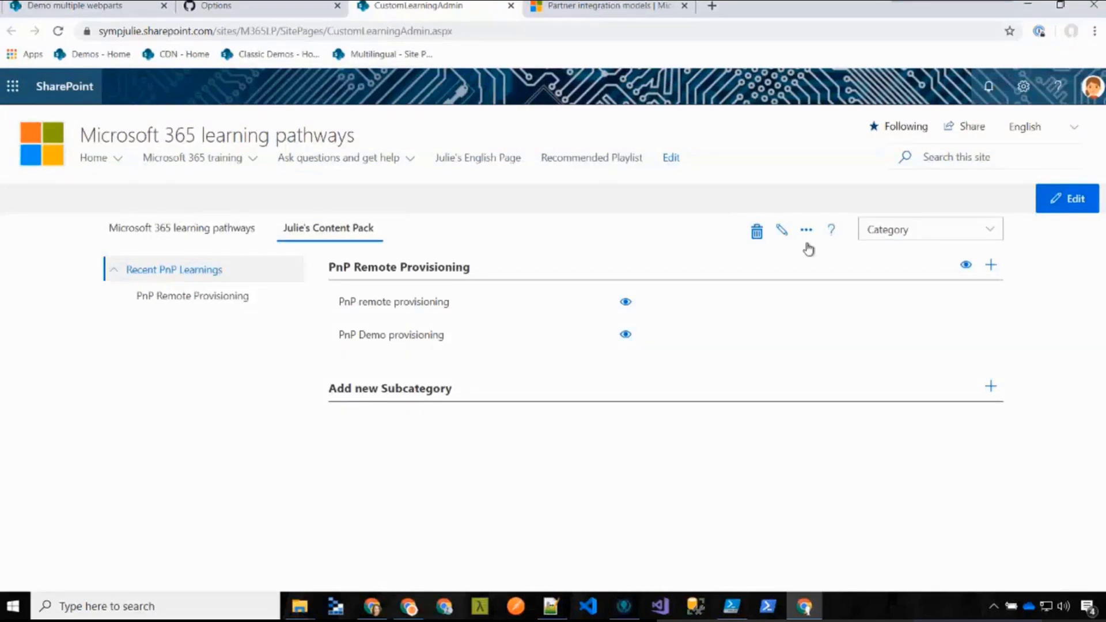
click(782, 230)
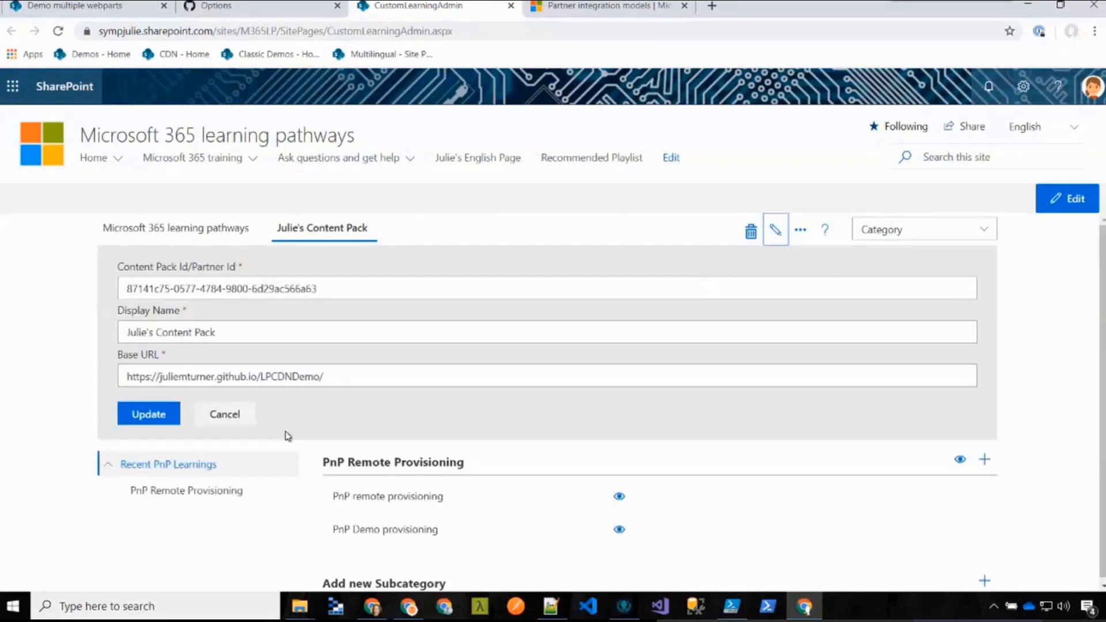
click(239, 420)
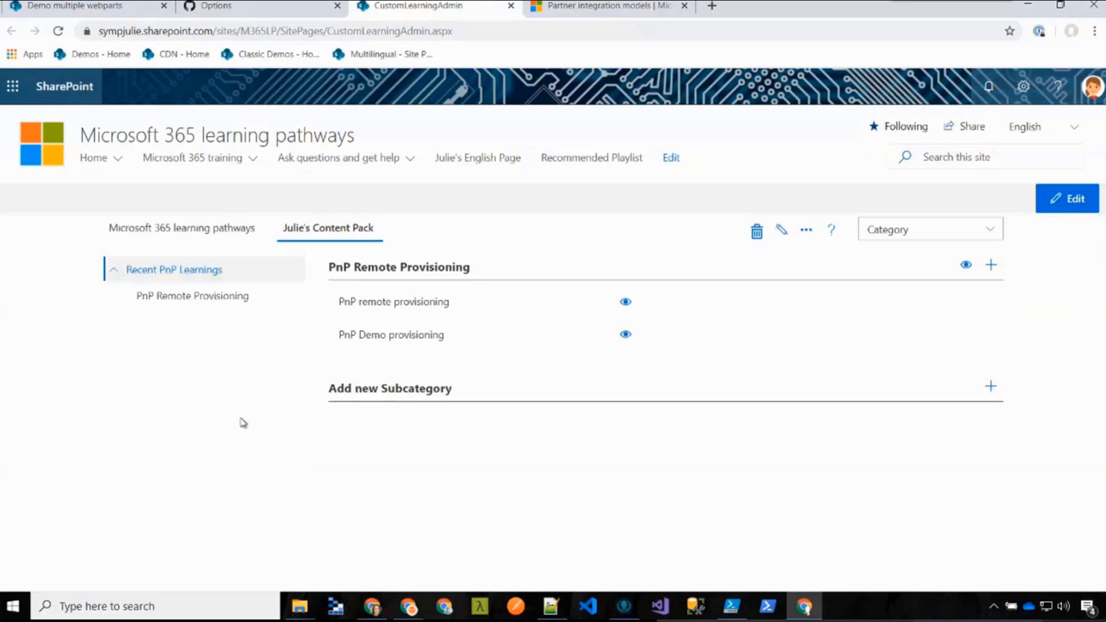
View the option for adding a content pack, close it and display the Microsoft 365 learning pathways content
click(804, 234)
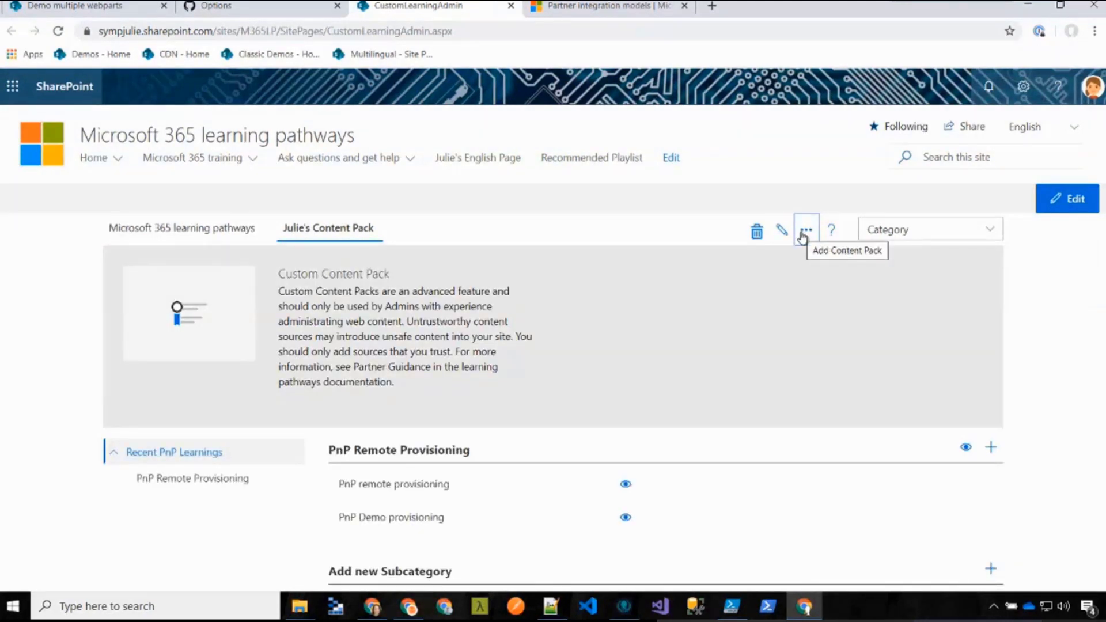
click(803, 234)
click(168, 240)
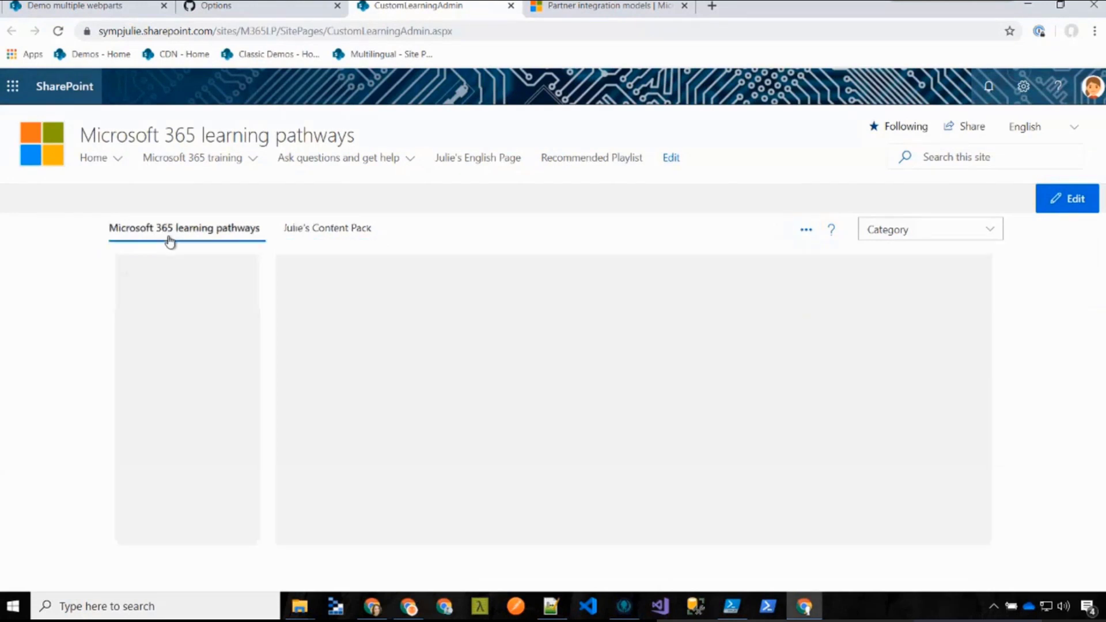